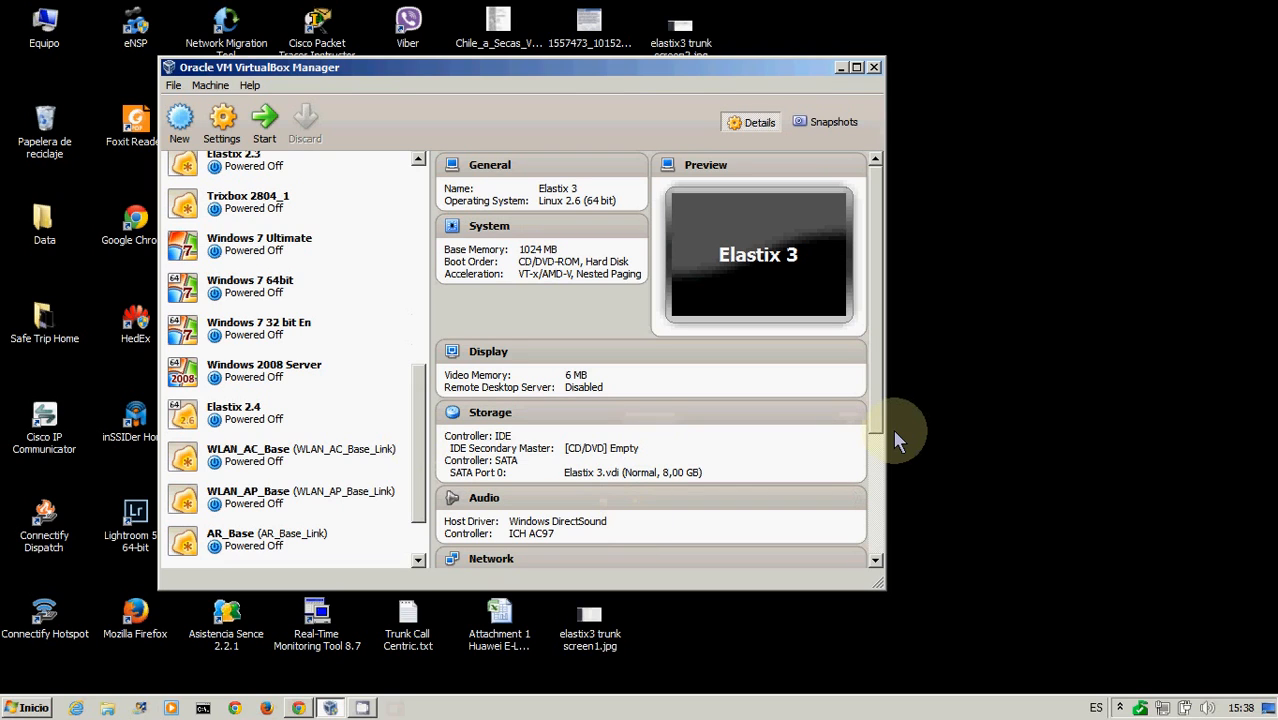
Start the Elastix 3 virtual machine from the machine list
{"action": "left_click_drag", "start_coordinate": [876, 408], "coordinate": [879, 485]}
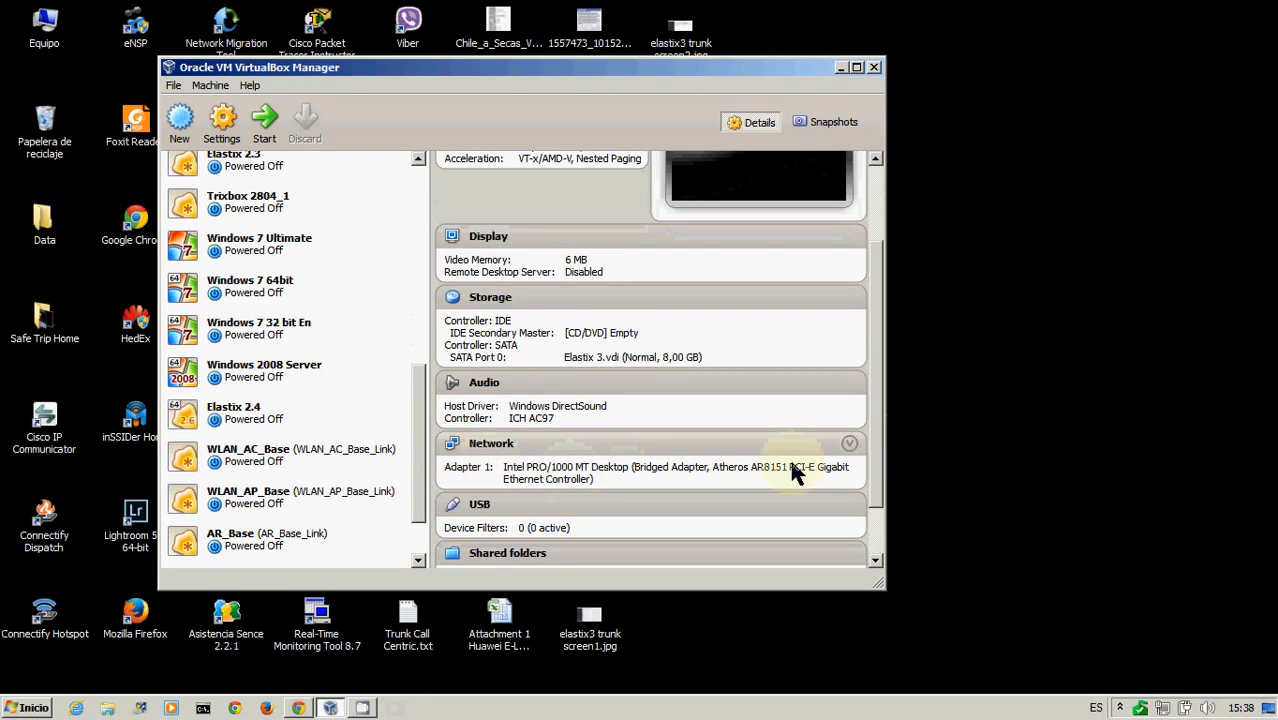
{"action": "left_click_drag", "start_coordinate": [884, 428], "coordinate": [860, 256]}
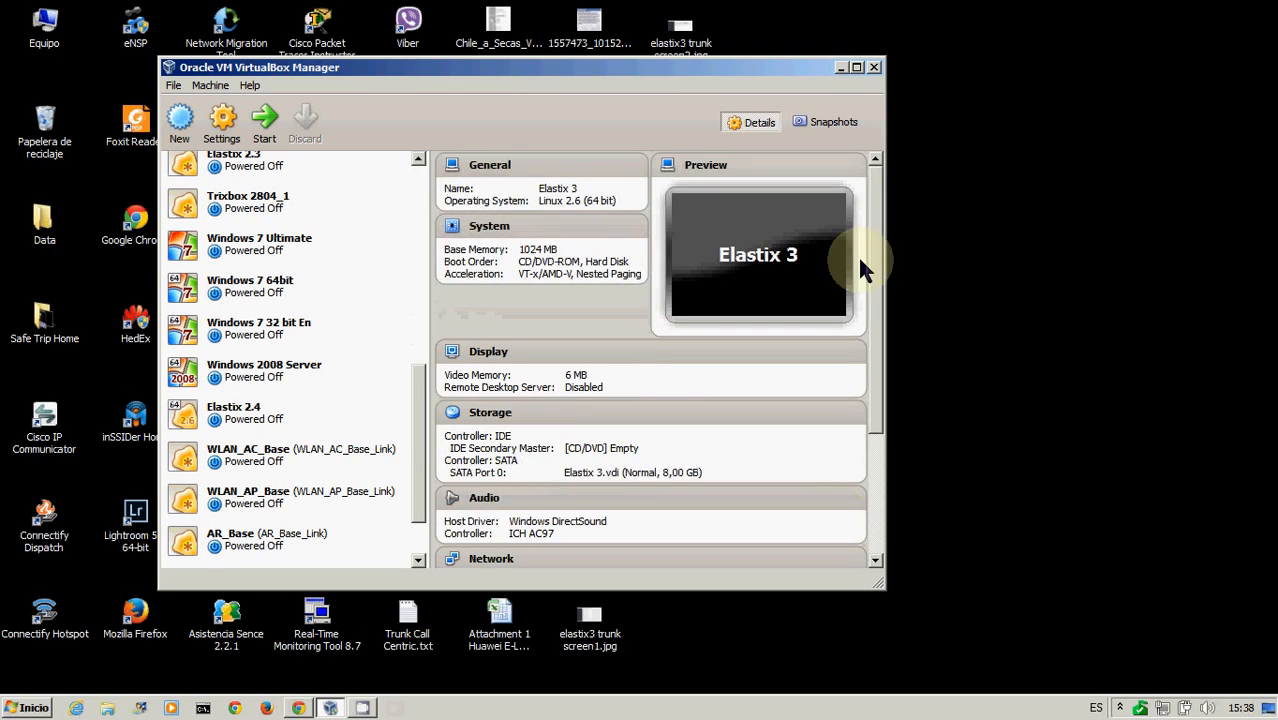
{"action": "scroll", "coordinate": [421, 525], "scroll_direction": "down", "scroll_amount": 1}
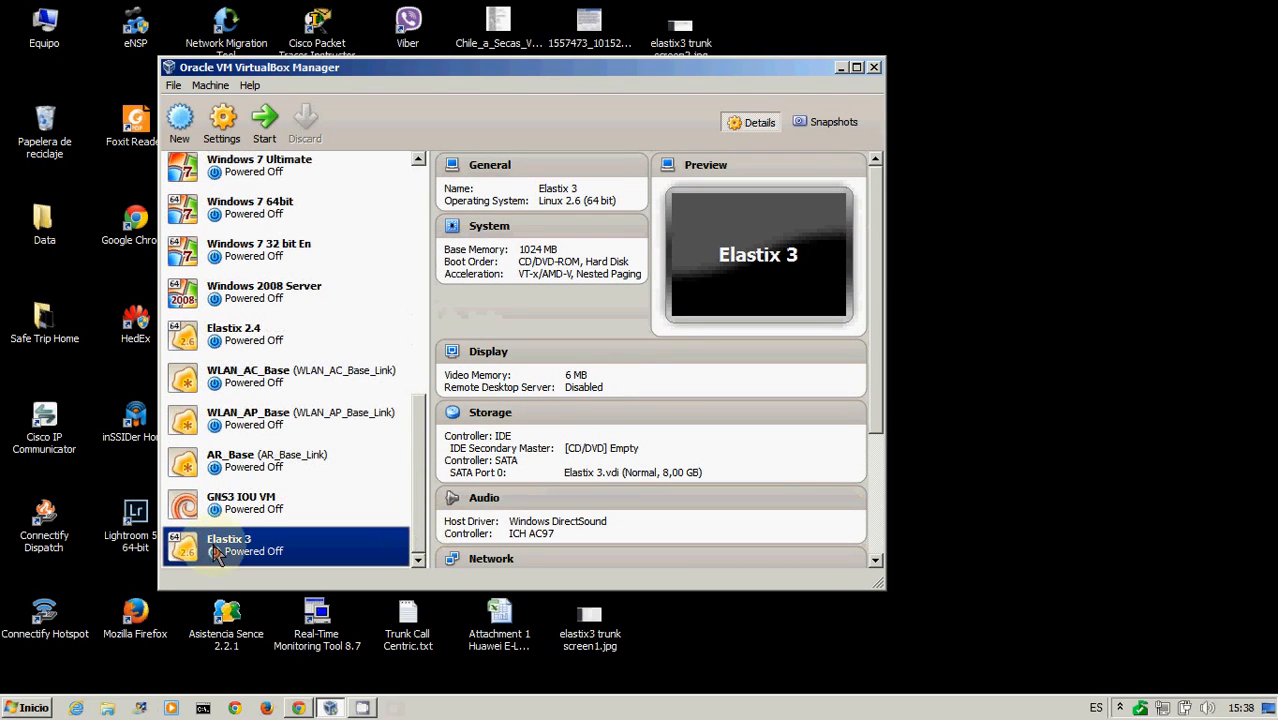
{"action": "left_click", "coordinate": [222, 218]}
{"action": "left_click", "coordinate": [267, 127]}
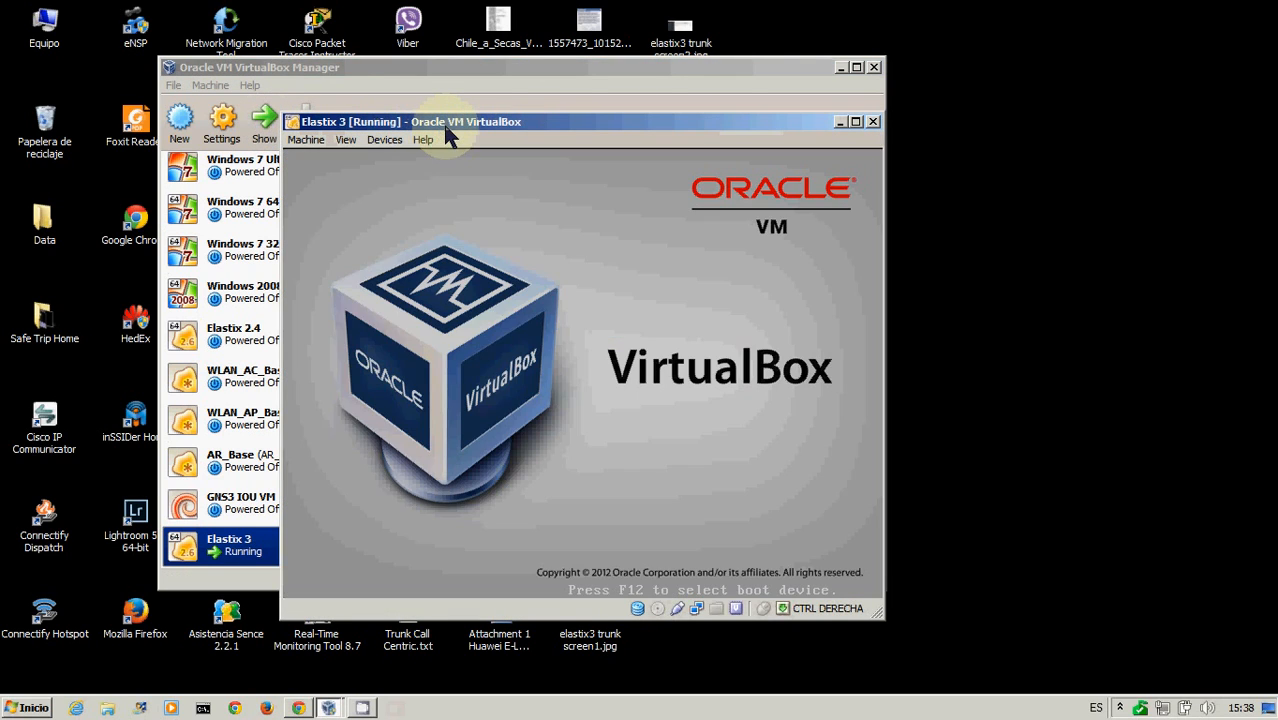
Reposition the running VM window and dismiss the mouse pointer integration notice
{"action": "left_click_drag", "start_coordinate": [445, 129], "coordinate": [349, 65]}
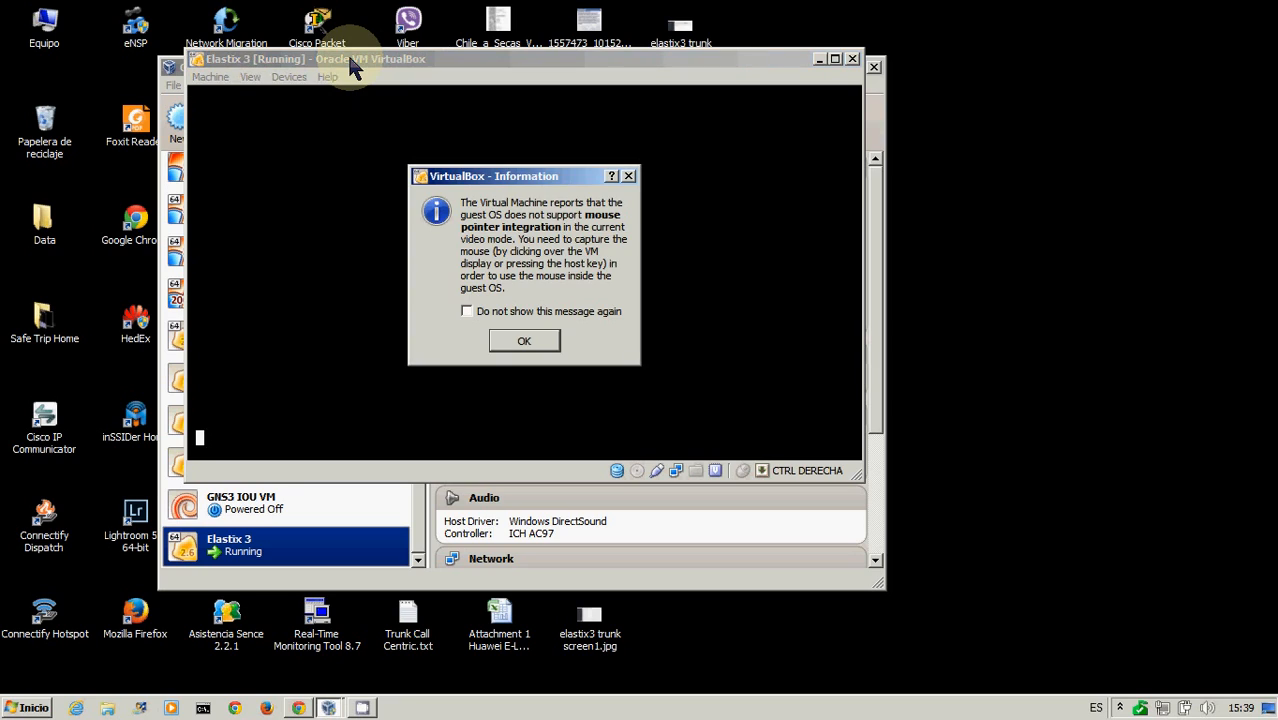
{"action": "left_click", "coordinate": [516, 343]}
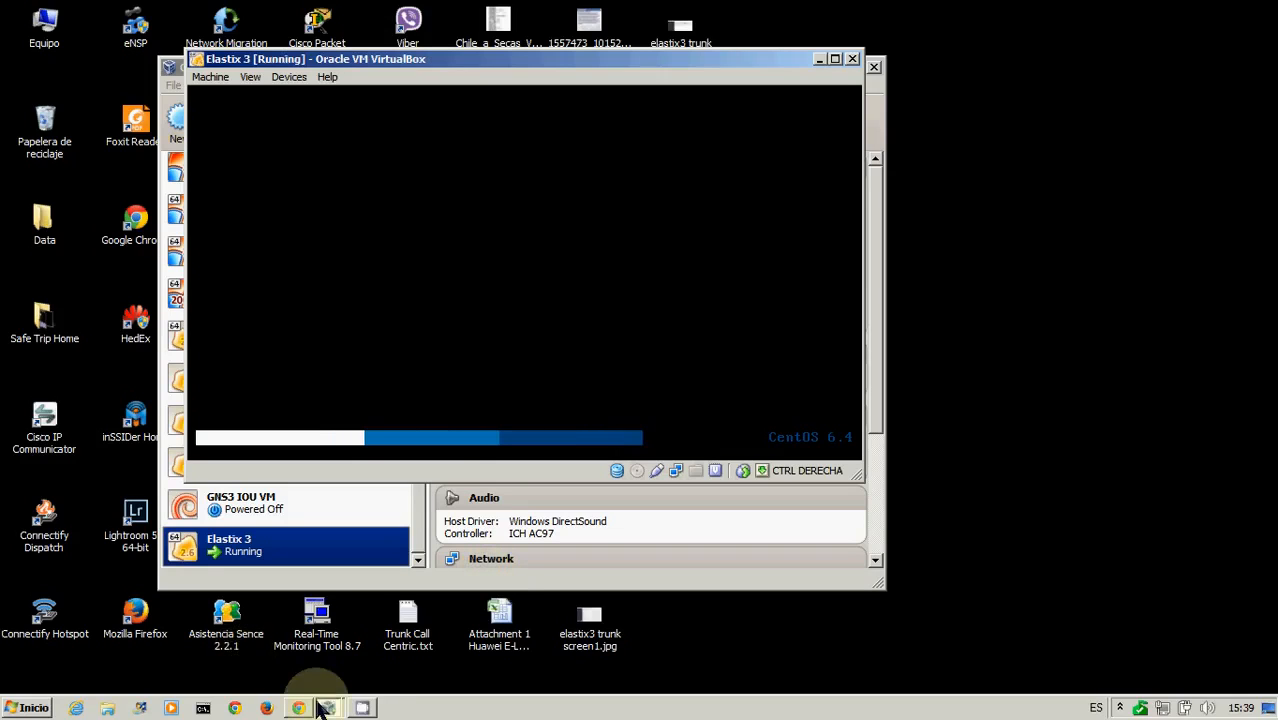
{"action": "mouse_move", "coordinate": [301, 706]}
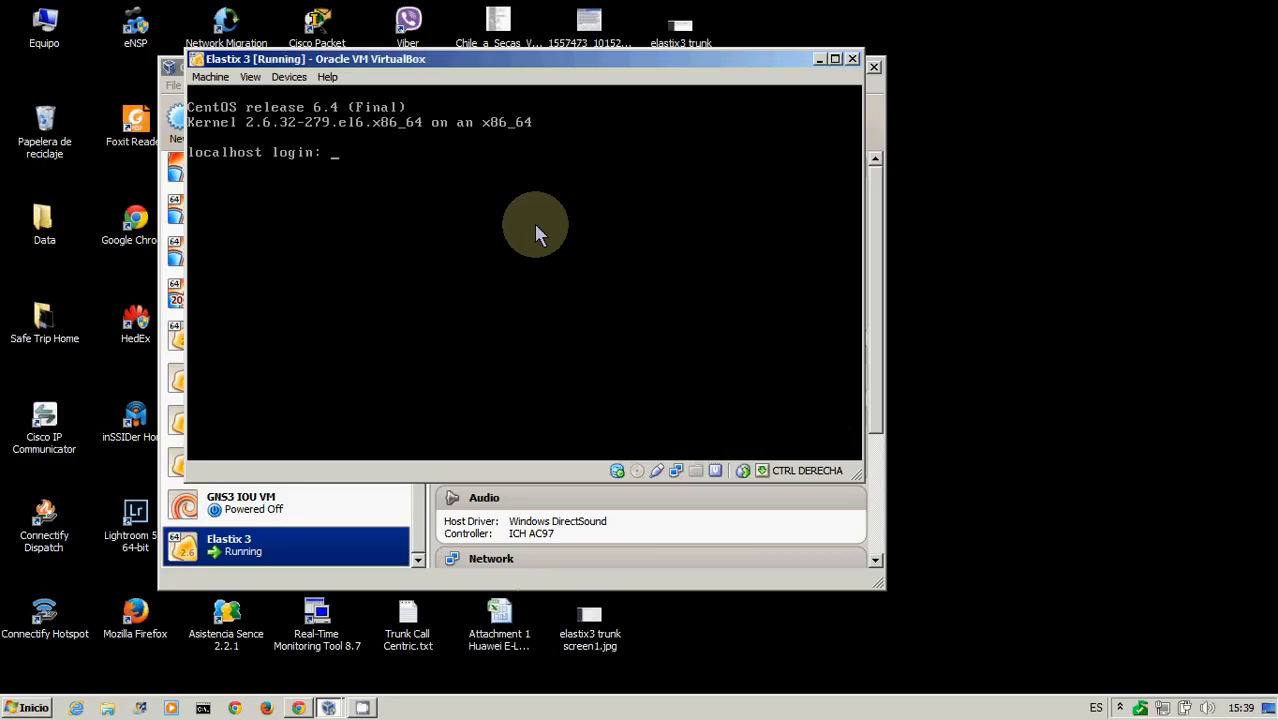
Log in to the VM console as root with the account password
{"action": "type", "text": "root"}
{"action": "key", "text": "Return"}
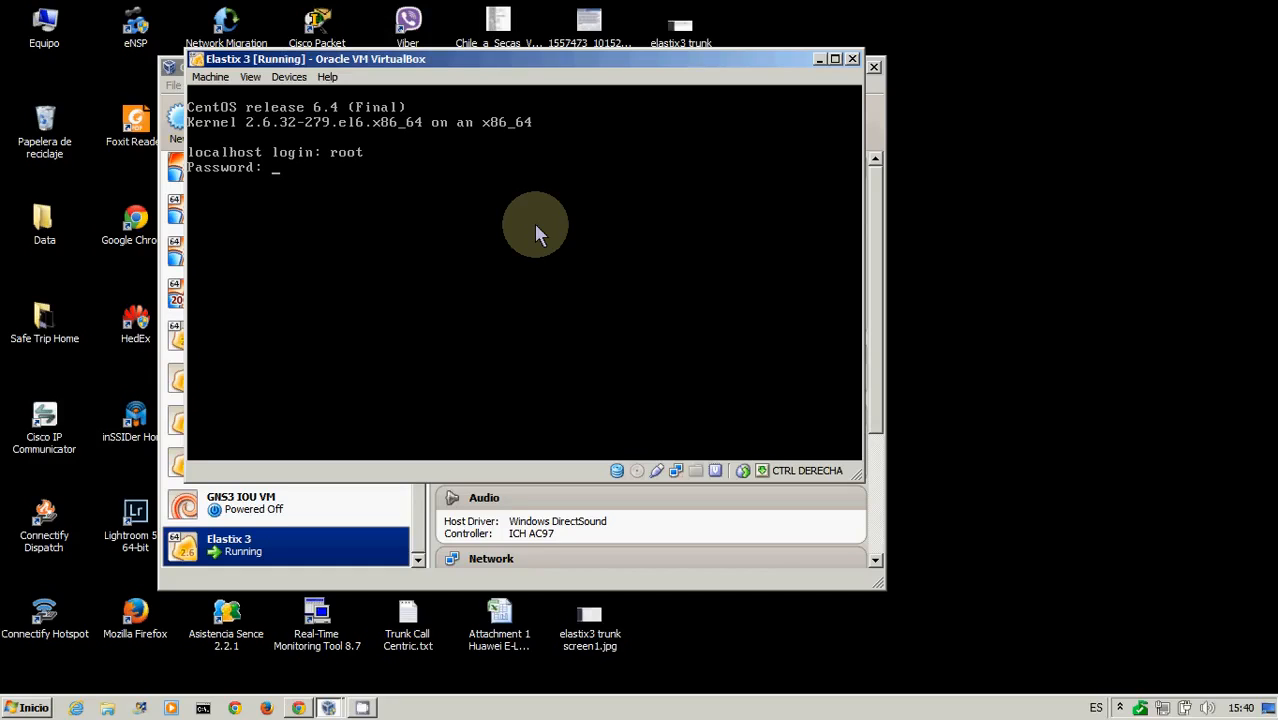
{"action": "key", "text": "Return"}
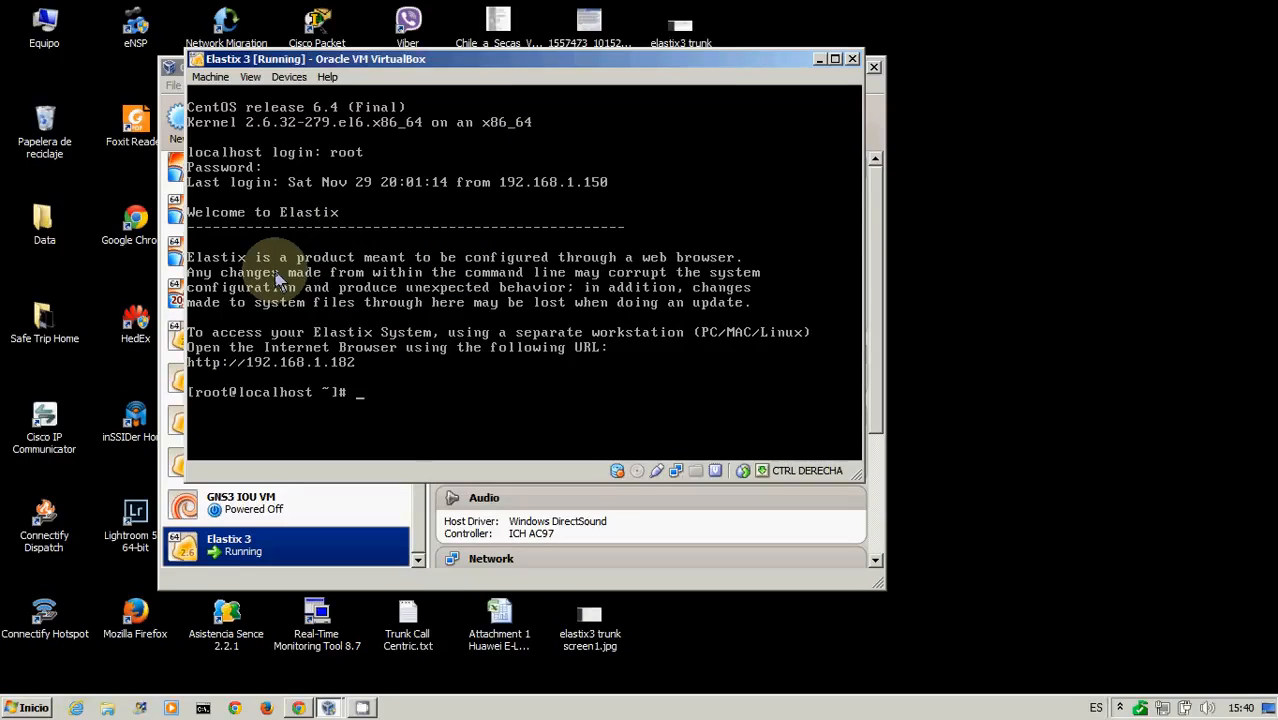
Switch to the browser and open the Elastix server at 192.168.1.182
{"action": "left_click", "coordinate": [298, 708]}
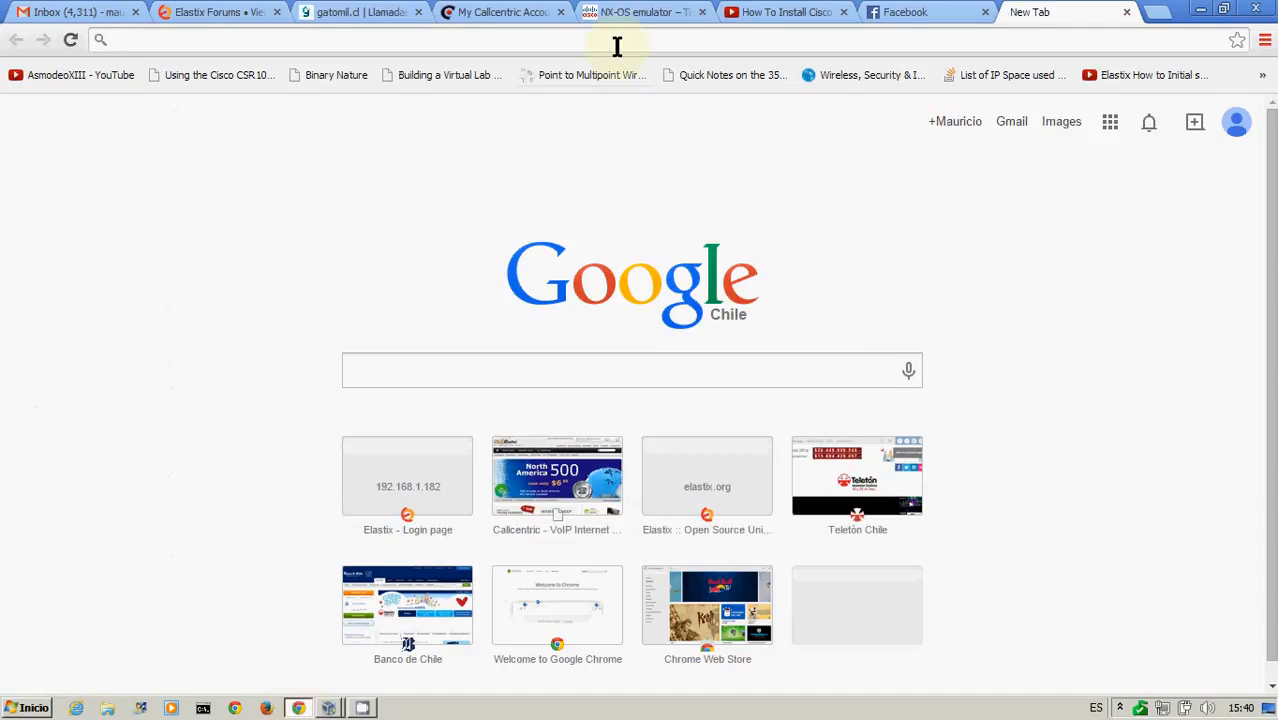
{"action": "type", "text": "192.1"}
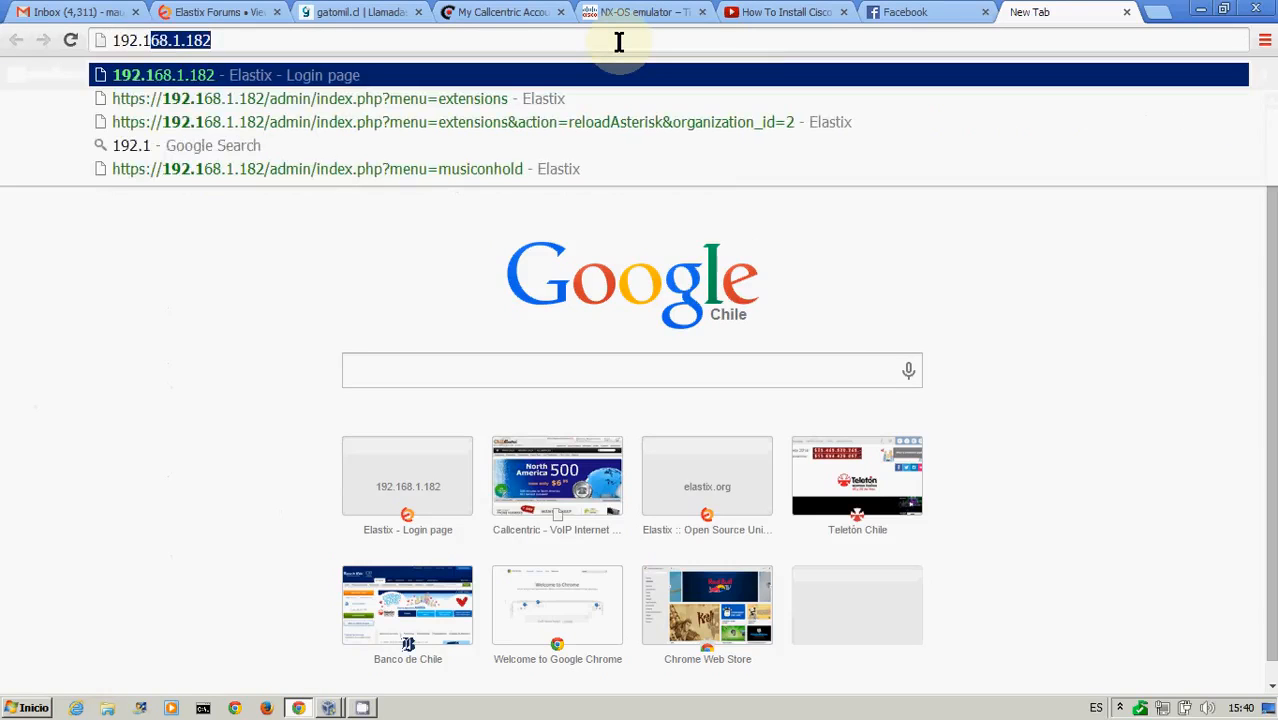
{"action": "type", "text": "68.1.18"}
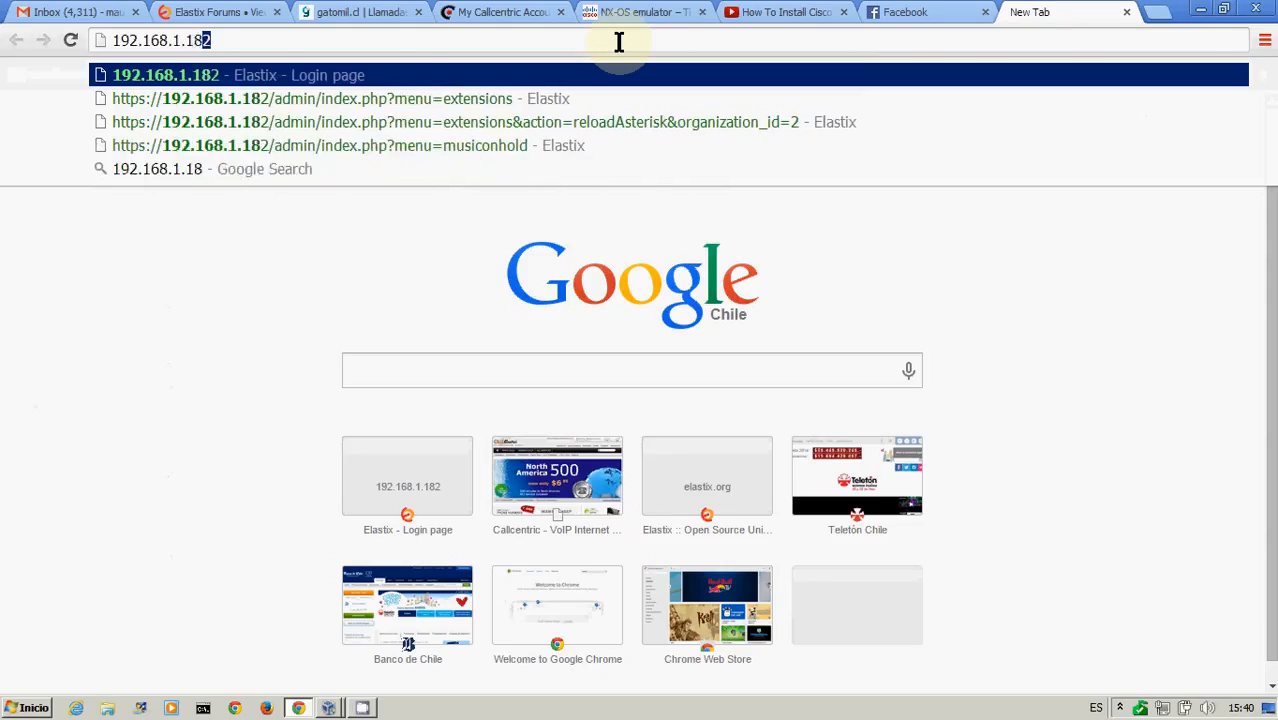
{"action": "key", "text": "Return"}
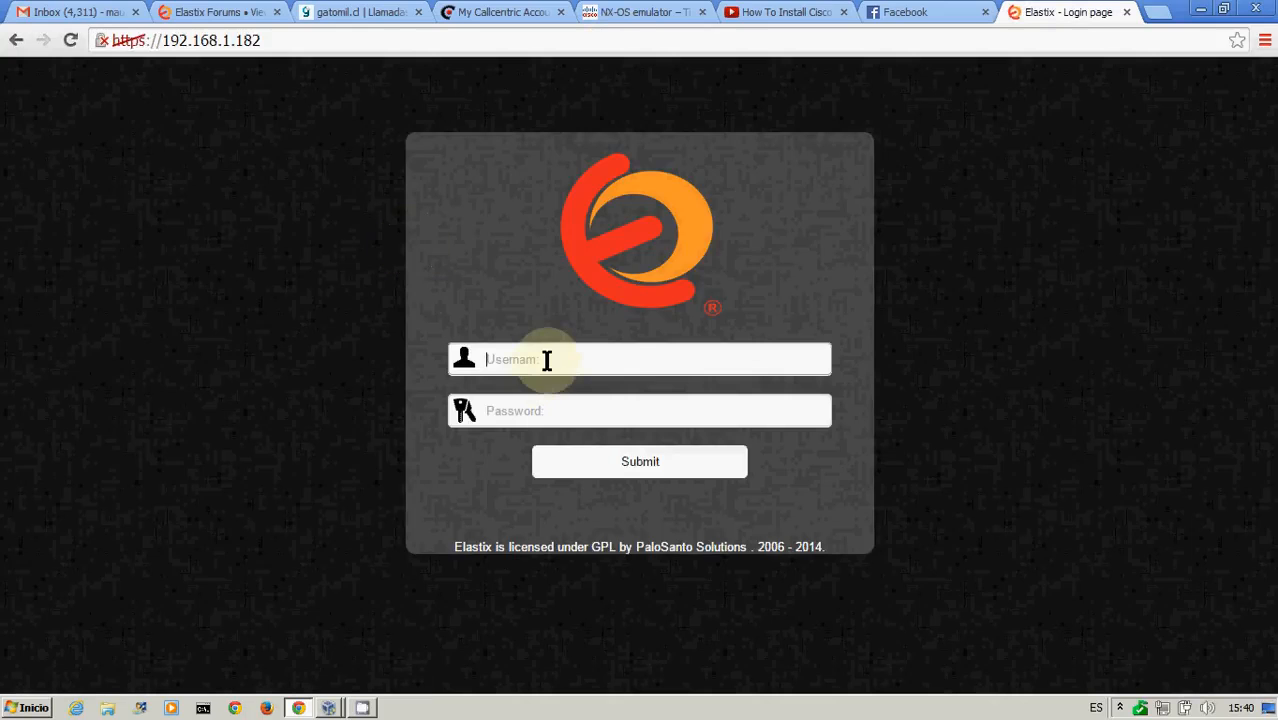
Sign in to the Elastix web interface as admin with the admin password
{"action": "left_click", "coordinate": [545, 360]}
{"action": "key", "text": "Tab"}
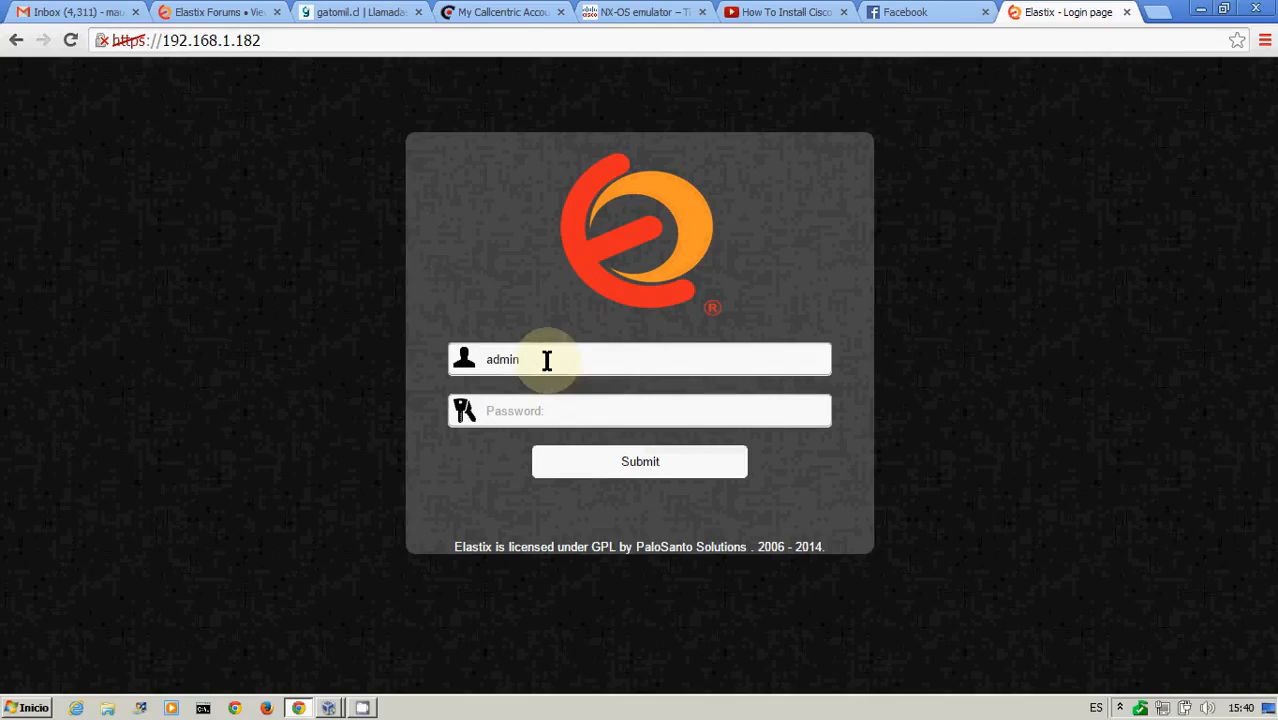
{"action": "key", "text": "Return"}
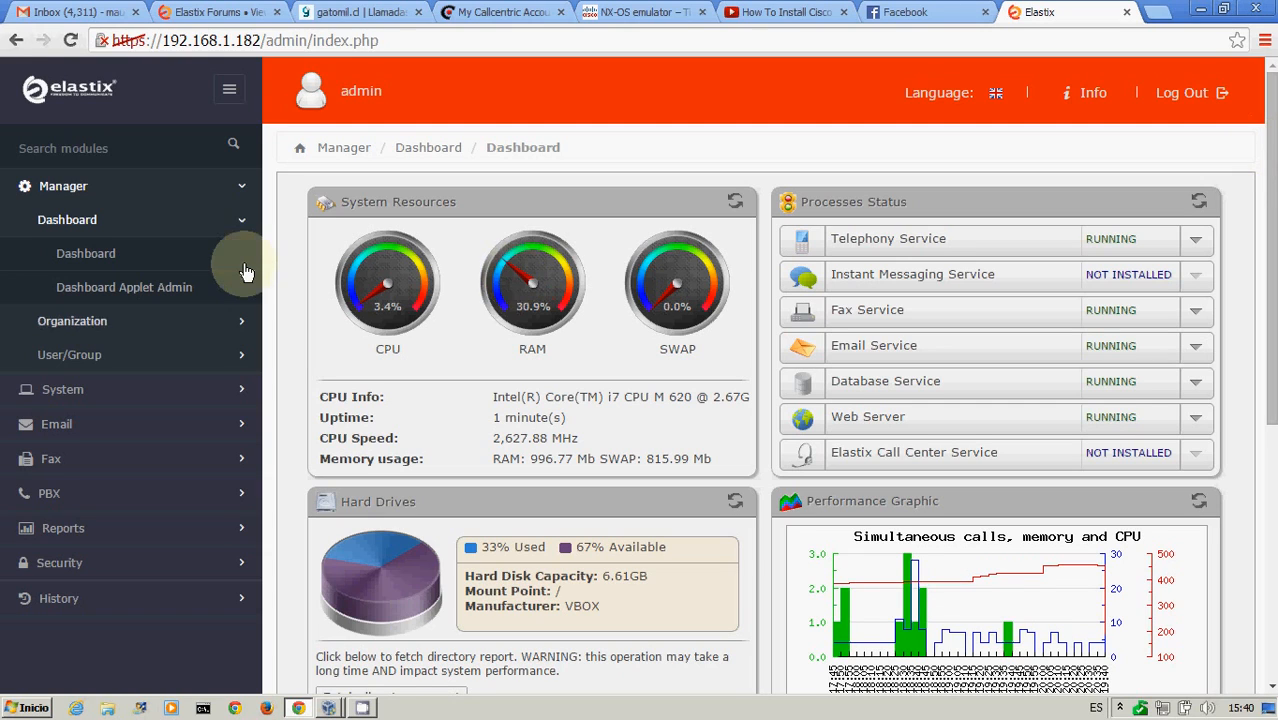
Open the Email Remote SMTP settings and review the available SMTP server options
{"action": "left_click", "coordinate": [70, 235]}
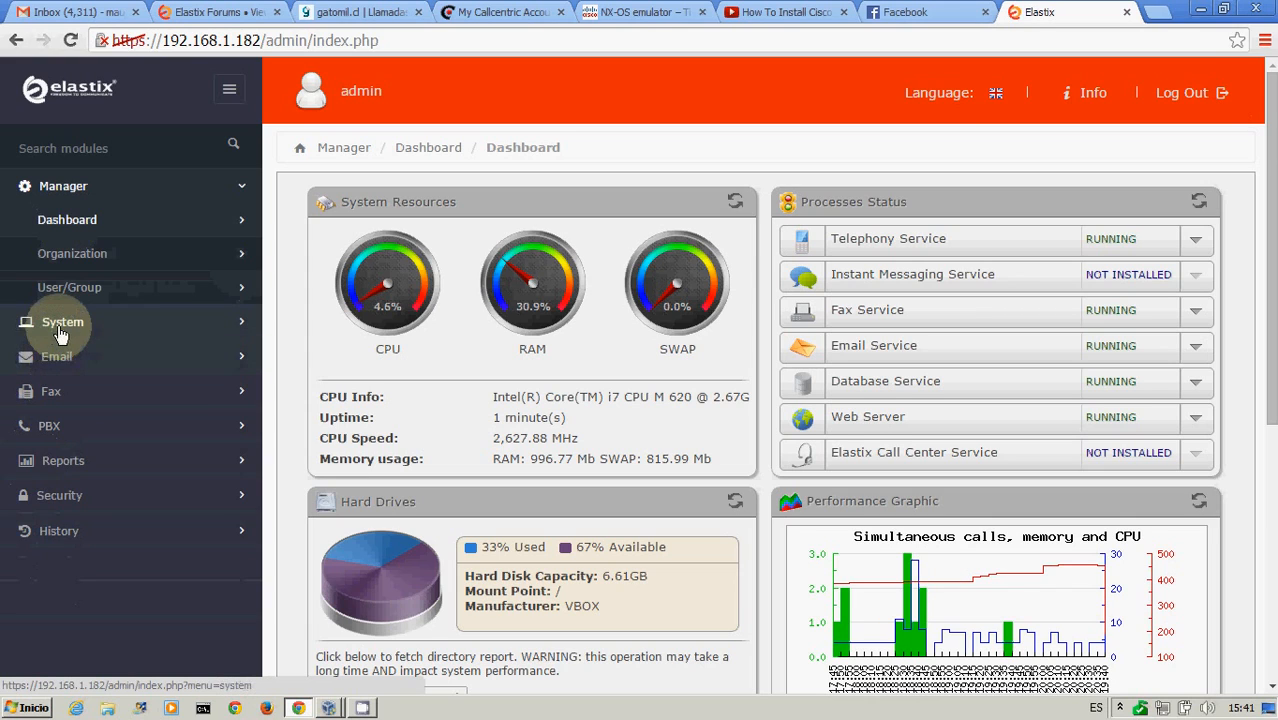
{"action": "left_click", "coordinate": [45, 322]}
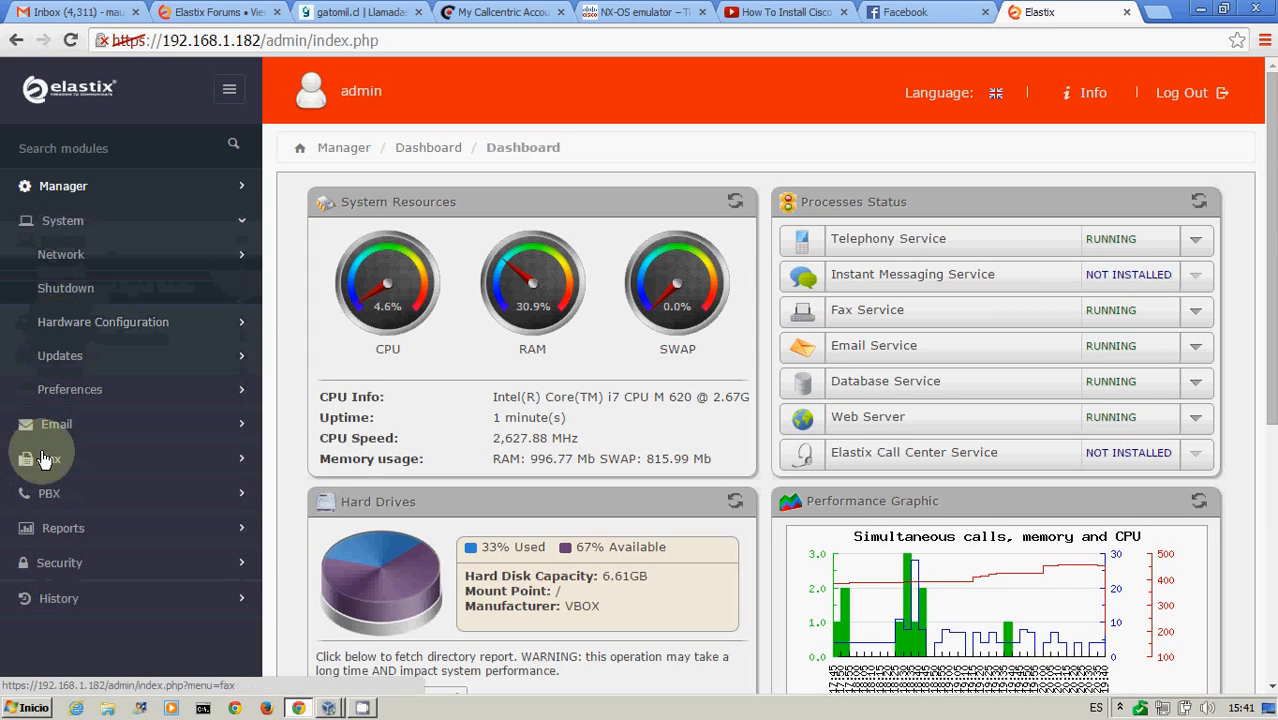
{"action": "left_click", "coordinate": [60, 424]}
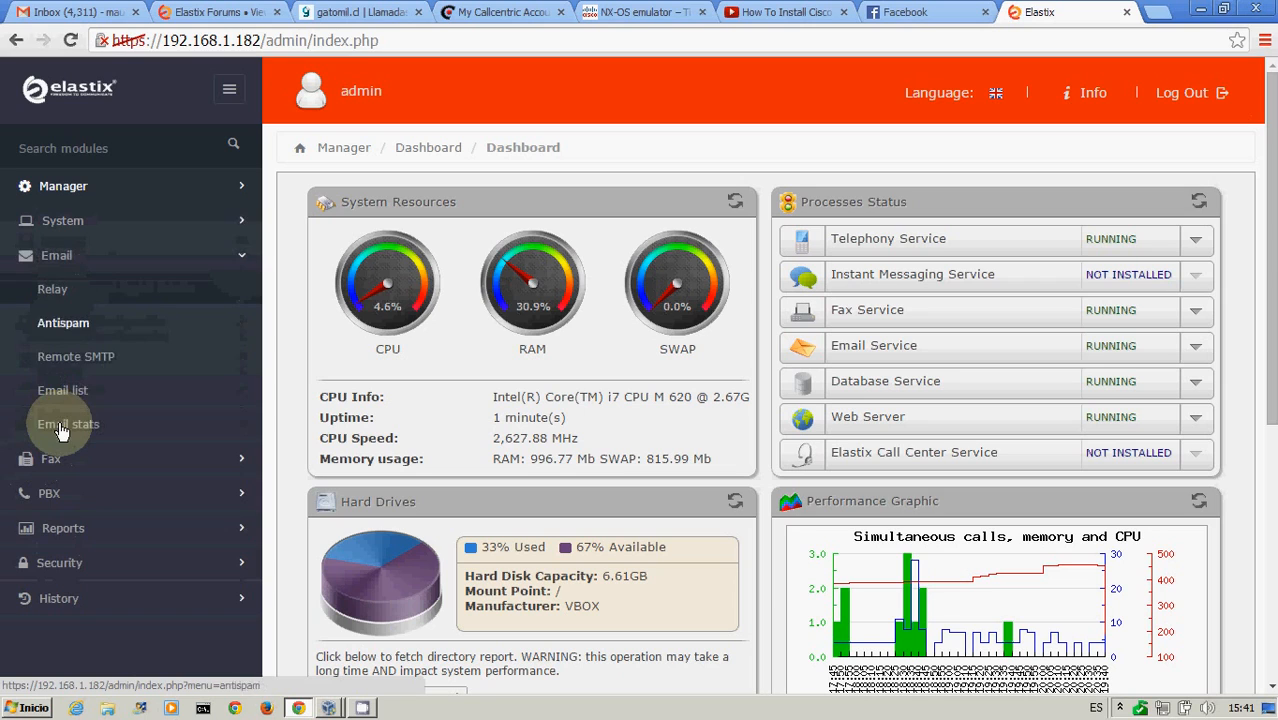
{"action": "left_click", "coordinate": [72, 362]}
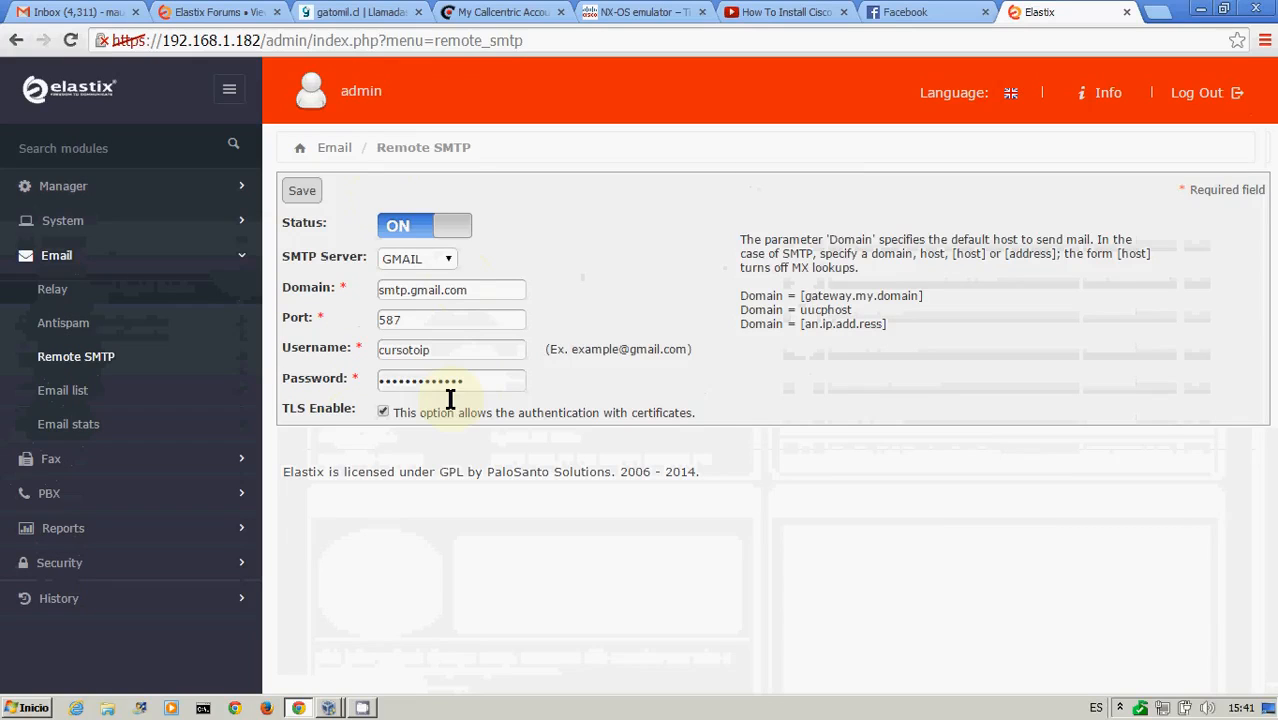
{"action": "left_click", "coordinate": [449, 262]}
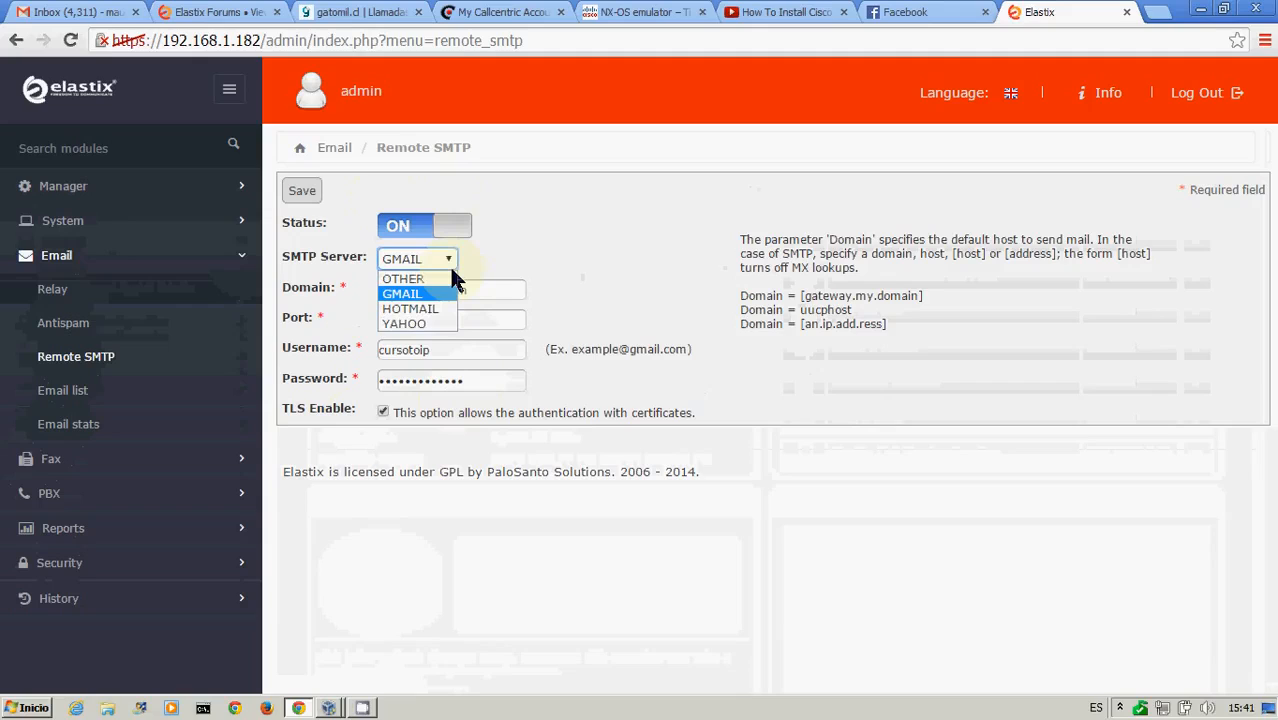
{"action": "left_click", "coordinate": [449, 265]}
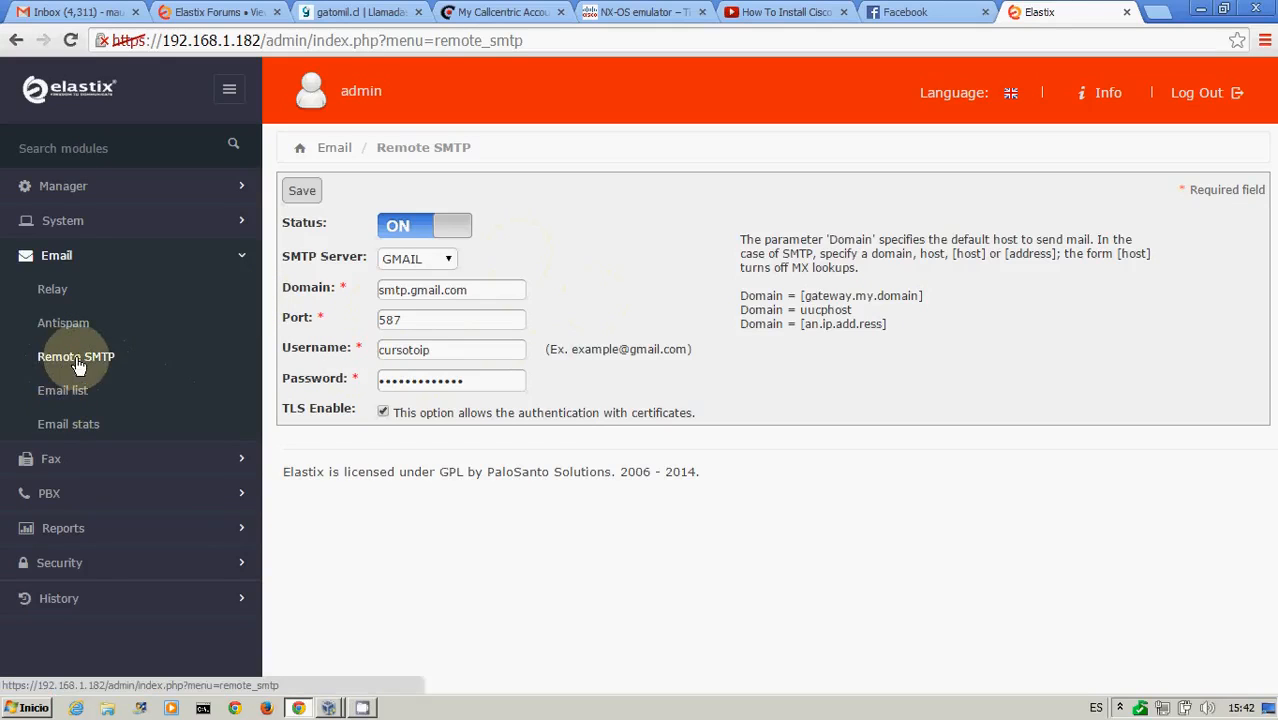
Create a new organization named empresa03 with the domain name empresa03.com
{"action": "left_click", "coordinate": [63, 186]}
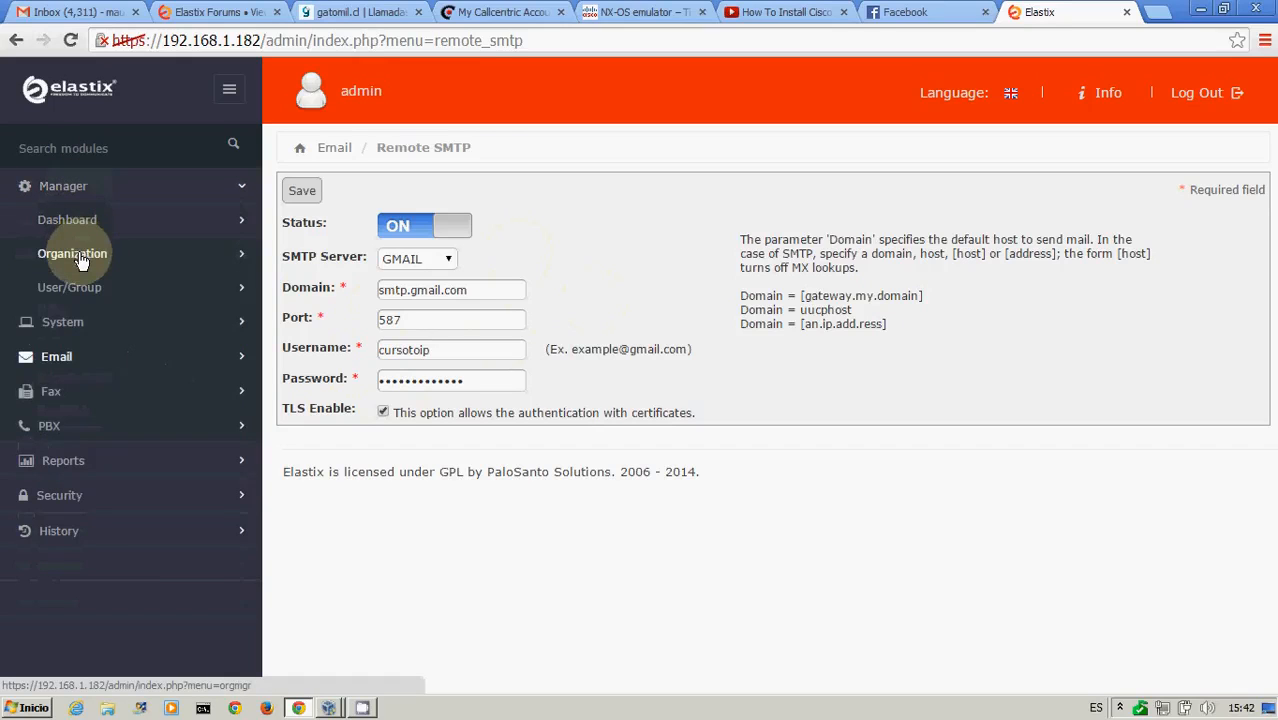
{"action": "left_click", "coordinate": [82, 260]}
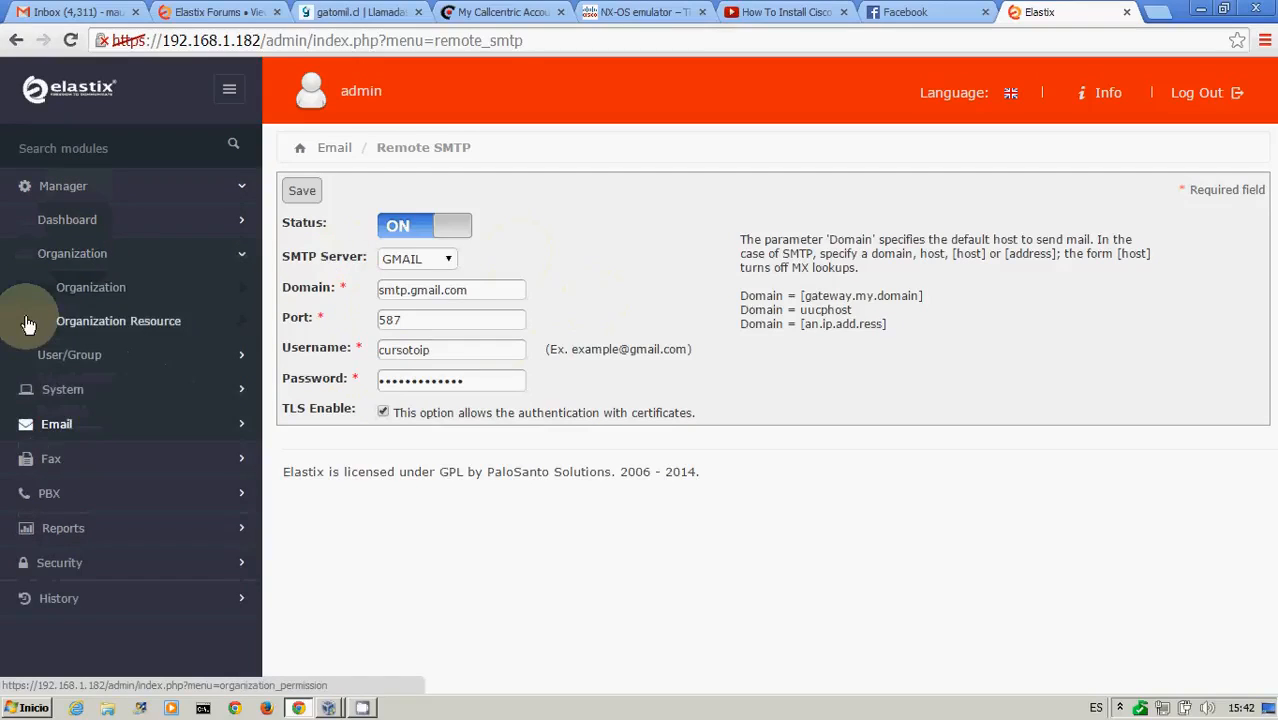
{"action": "left_click", "coordinate": [93, 292]}
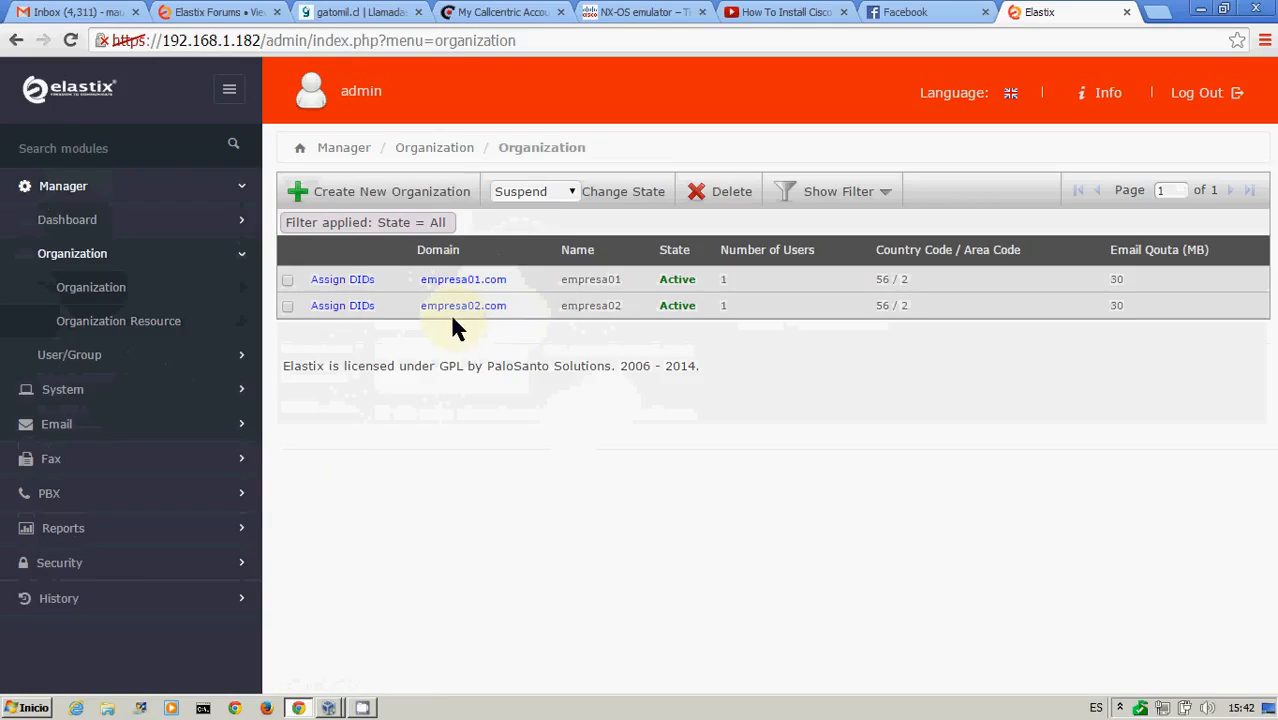
{"action": "left_click", "coordinate": [404, 198]}
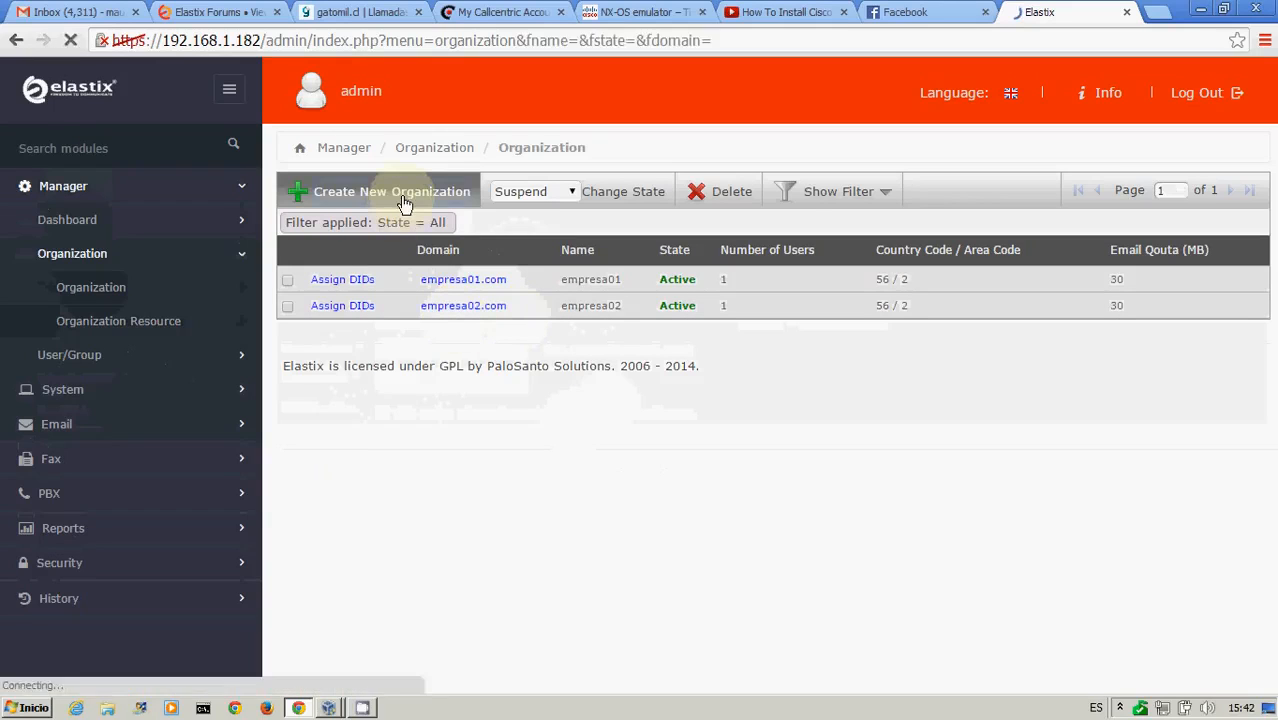
{"action": "left_click", "coordinate": [476, 221]}
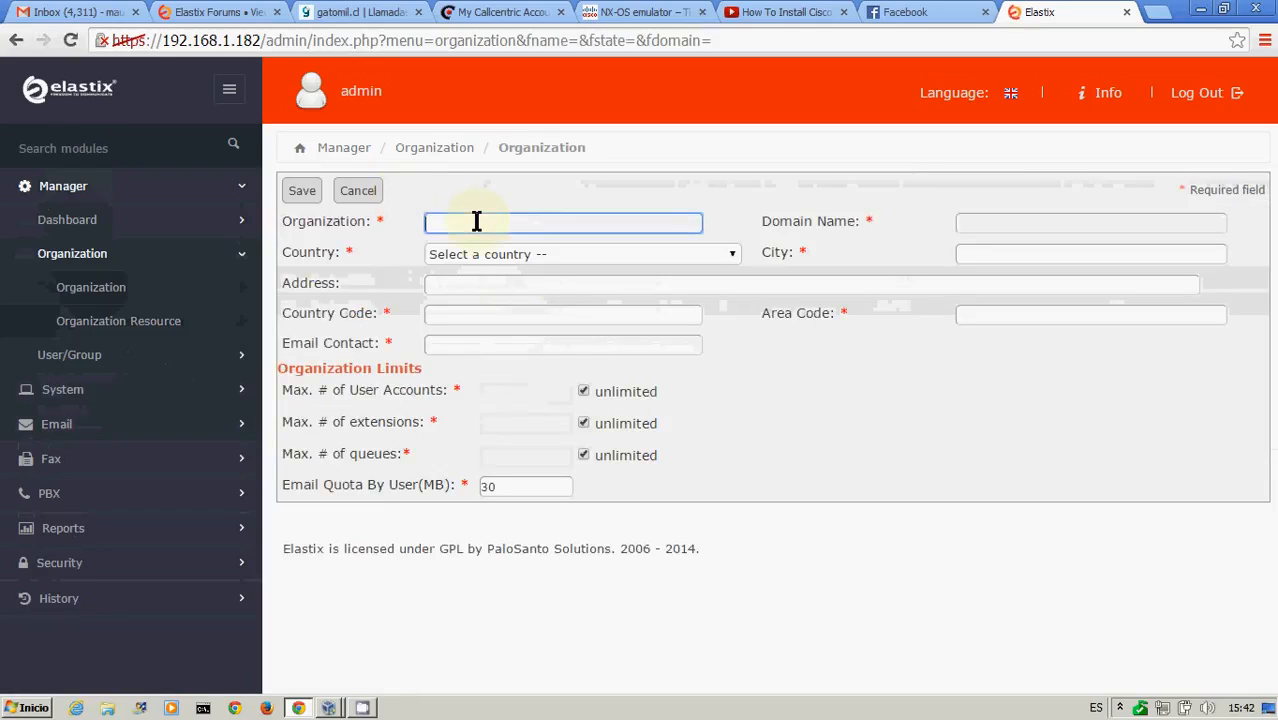
{"action": "type", "text": "empresa3"}
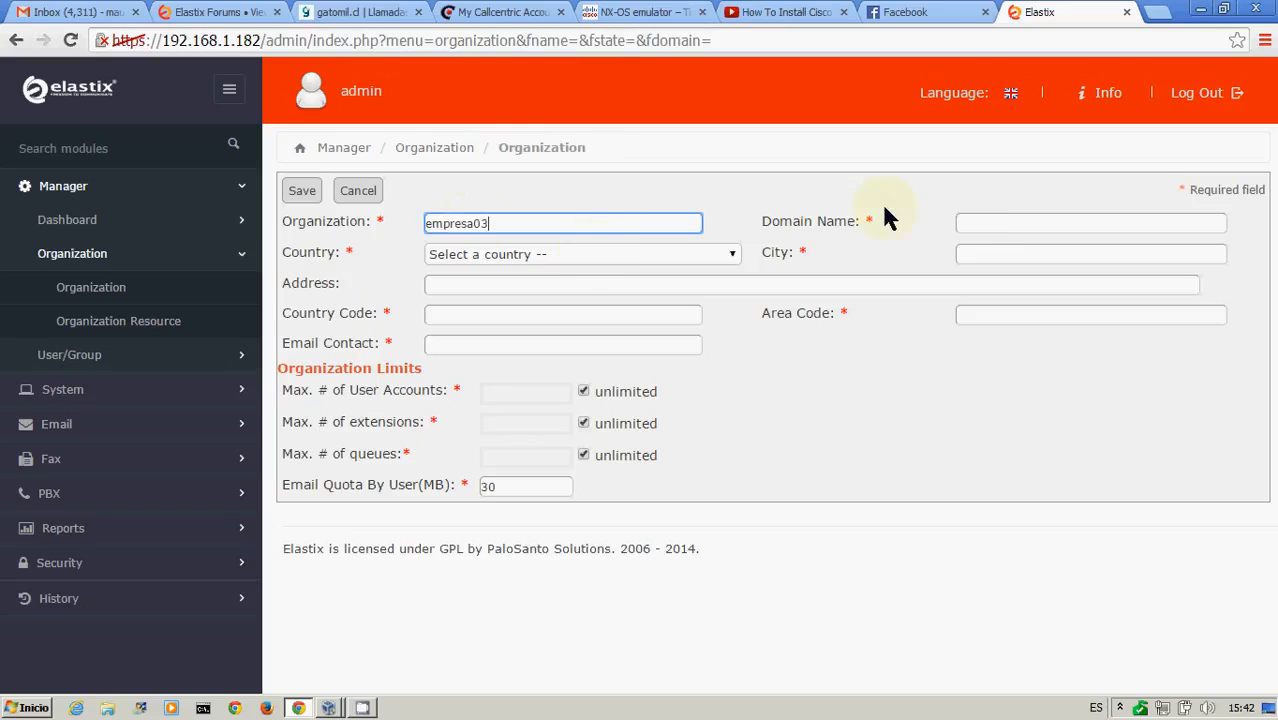
{"action": "left_click", "coordinate": [1004, 222]}
{"action": "type", "text": "e"}
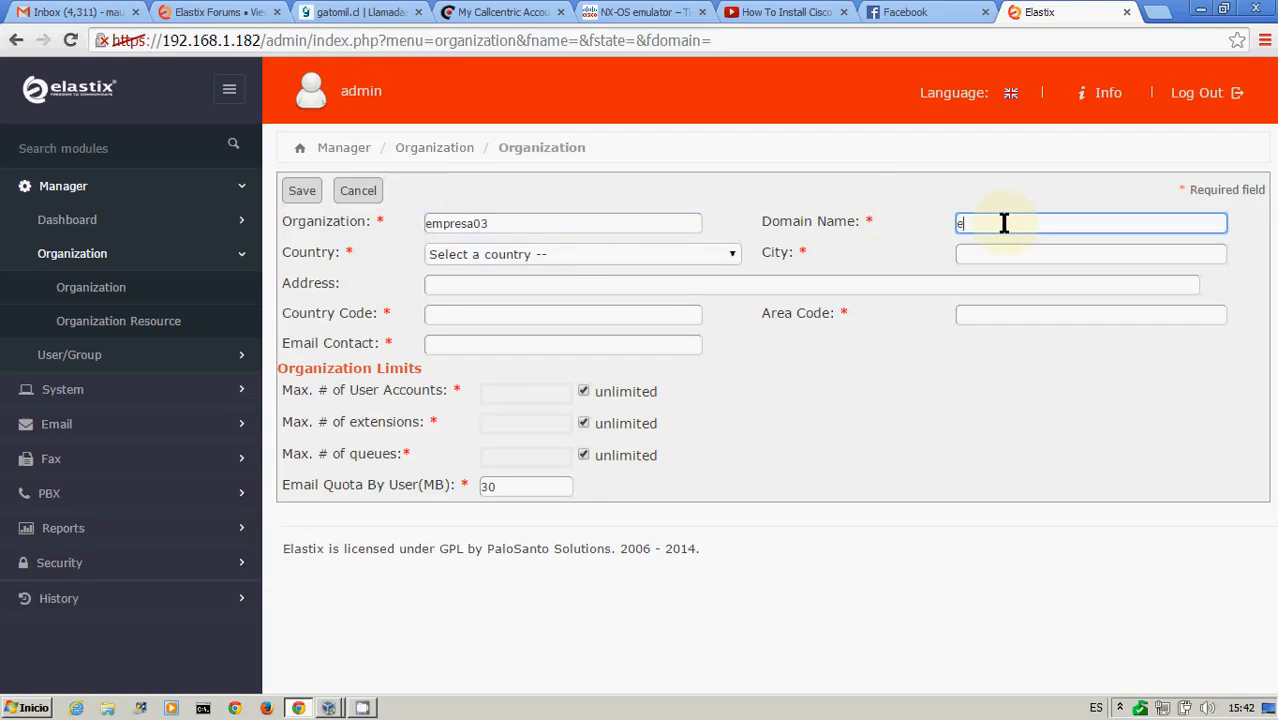
{"action": "type", "text": "mpresa03.com"}
Set the organization's country to Chile, city to Santiago and area code to 2
{"action": "left_click", "coordinate": [588, 254]}
{"action": "left_click_drag", "start_coordinate": [735, 293], "coordinate": [744, 338]}
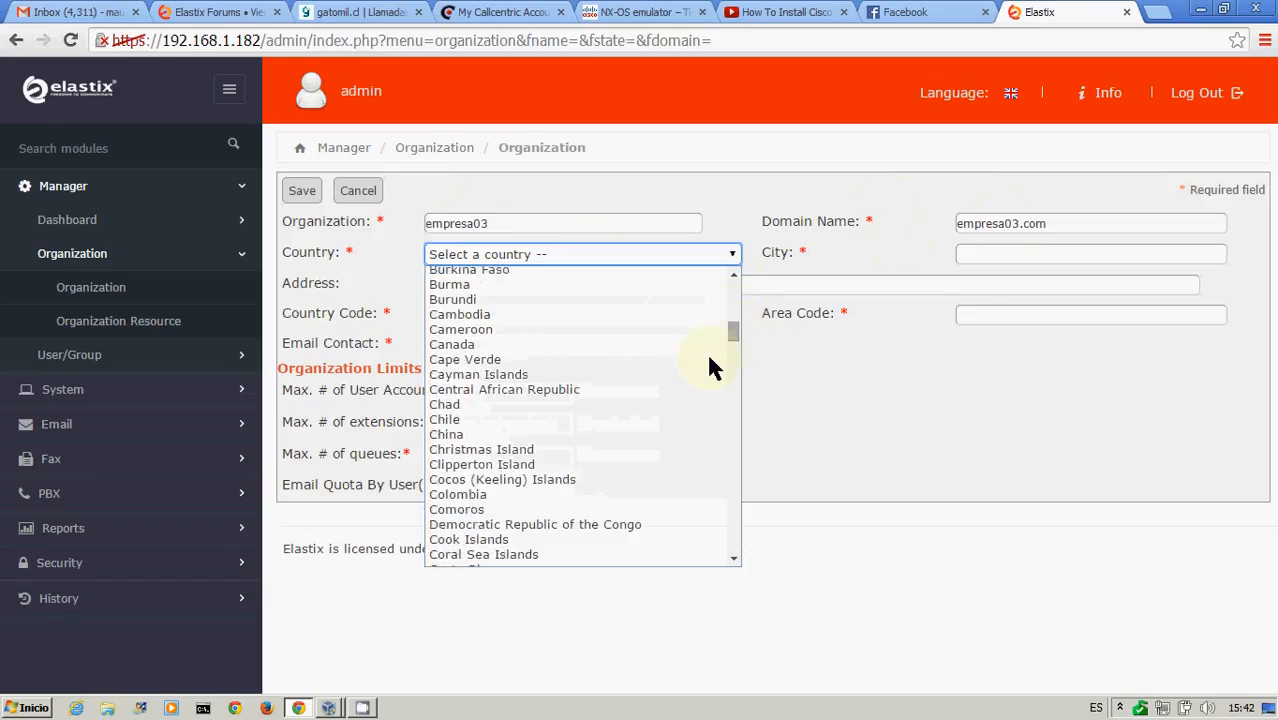
{"action": "left_click", "coordinate": [546, 419]}
{"action": "left_click", "coordinate": [986, 258]}
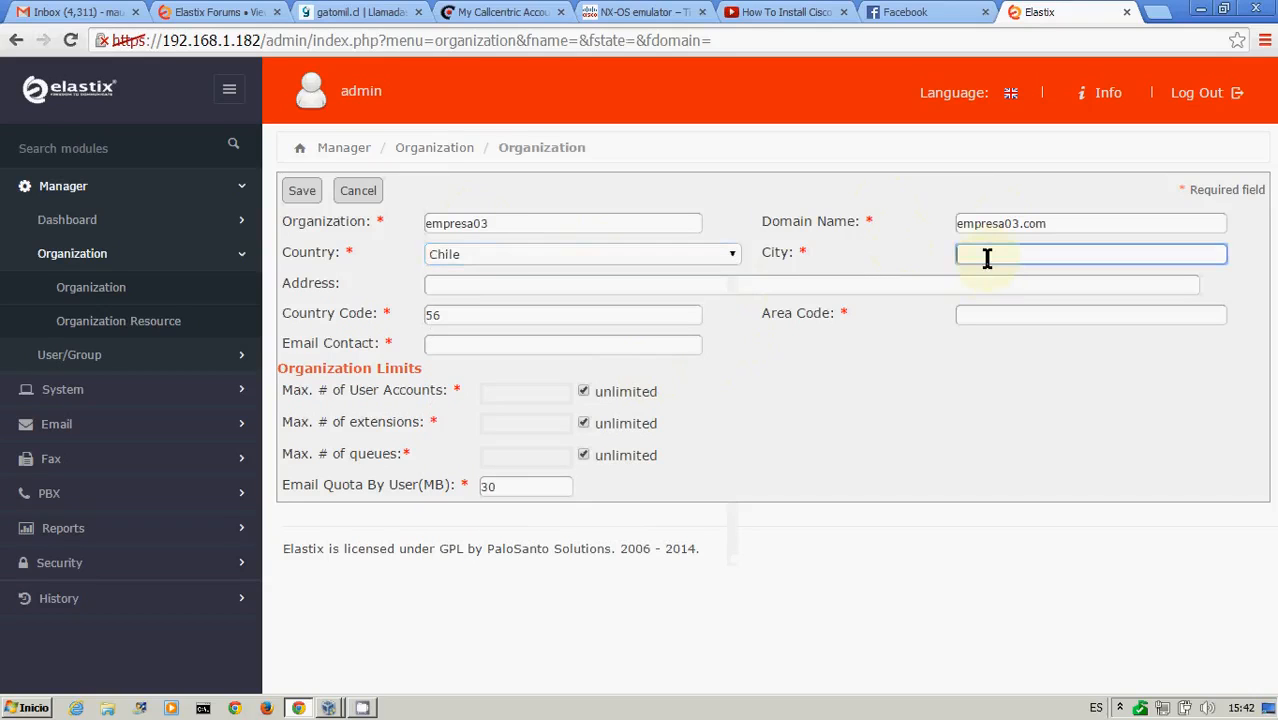
{"action": "type", "text": "Santiago"}
{"action": "key", "text": "Tab"}
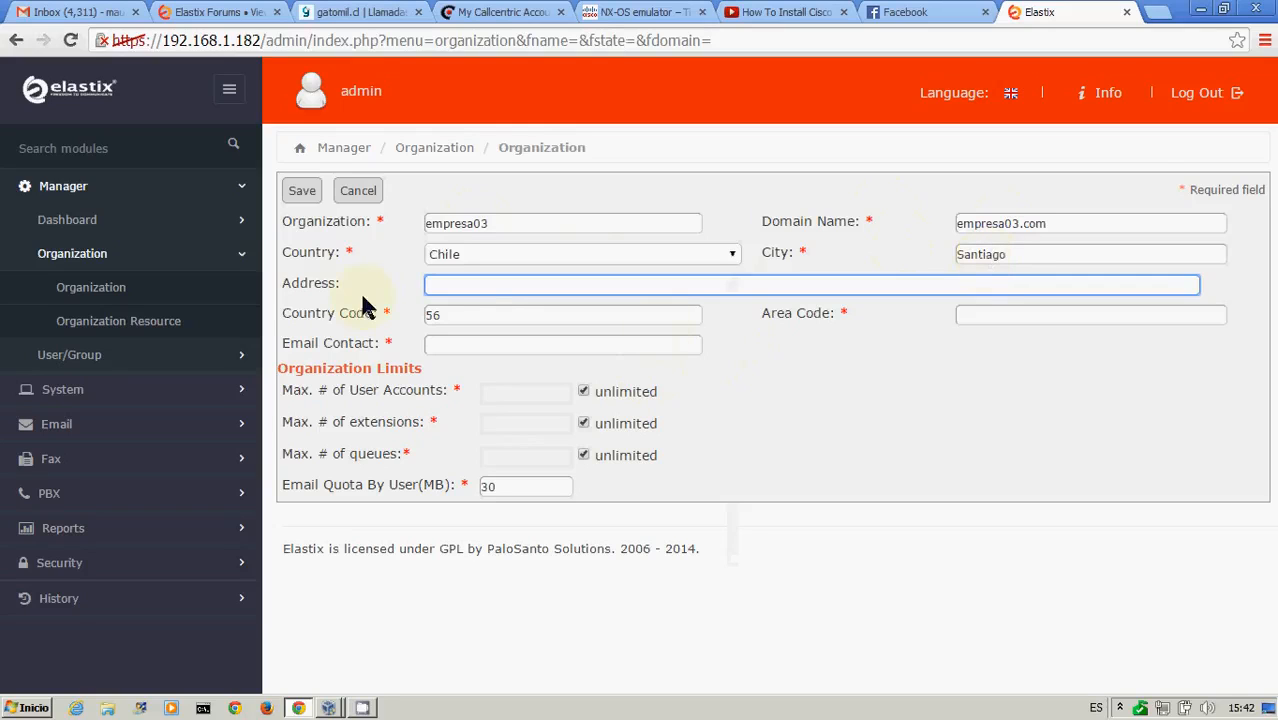
{"action": "left_click", "coordinate": [494, 316]}
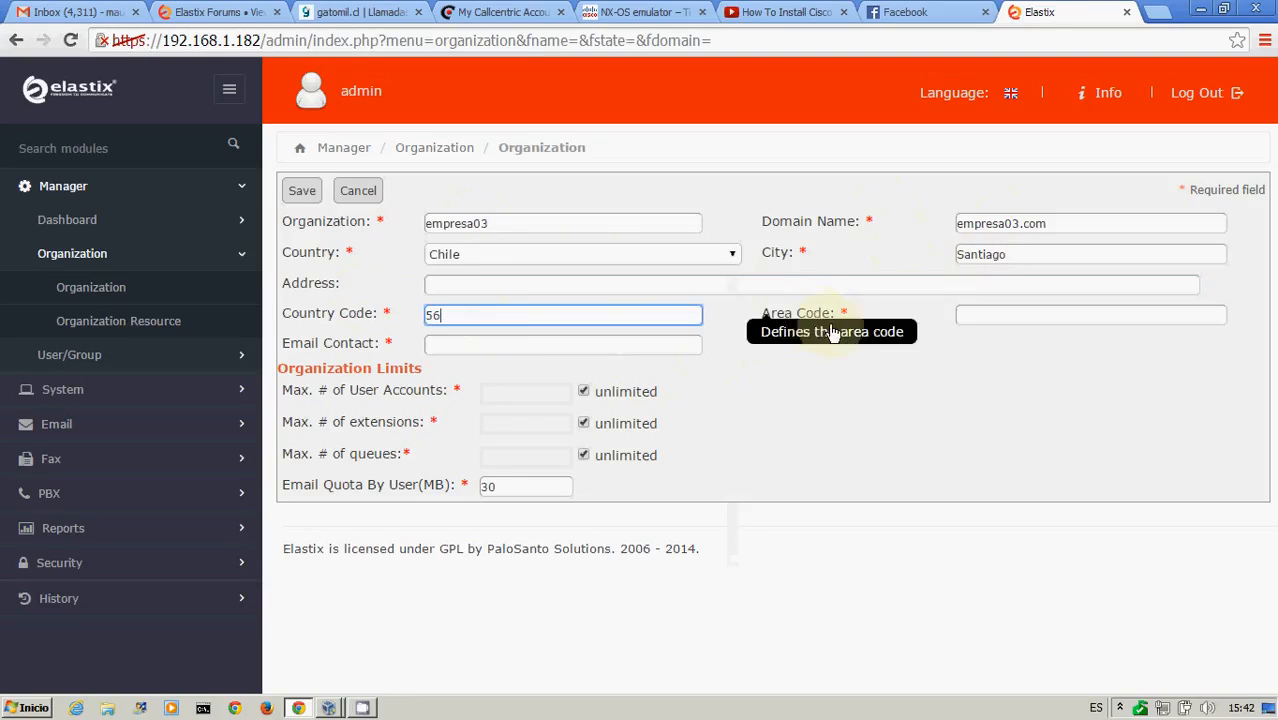
{"action": "left_click", "coordinate": [978, 315]}
{"action": "type", "text": "2"}
Fill in the contact's e-mail address and save the new organization
{"action": "left_click", "coordinate": [593, 341]}
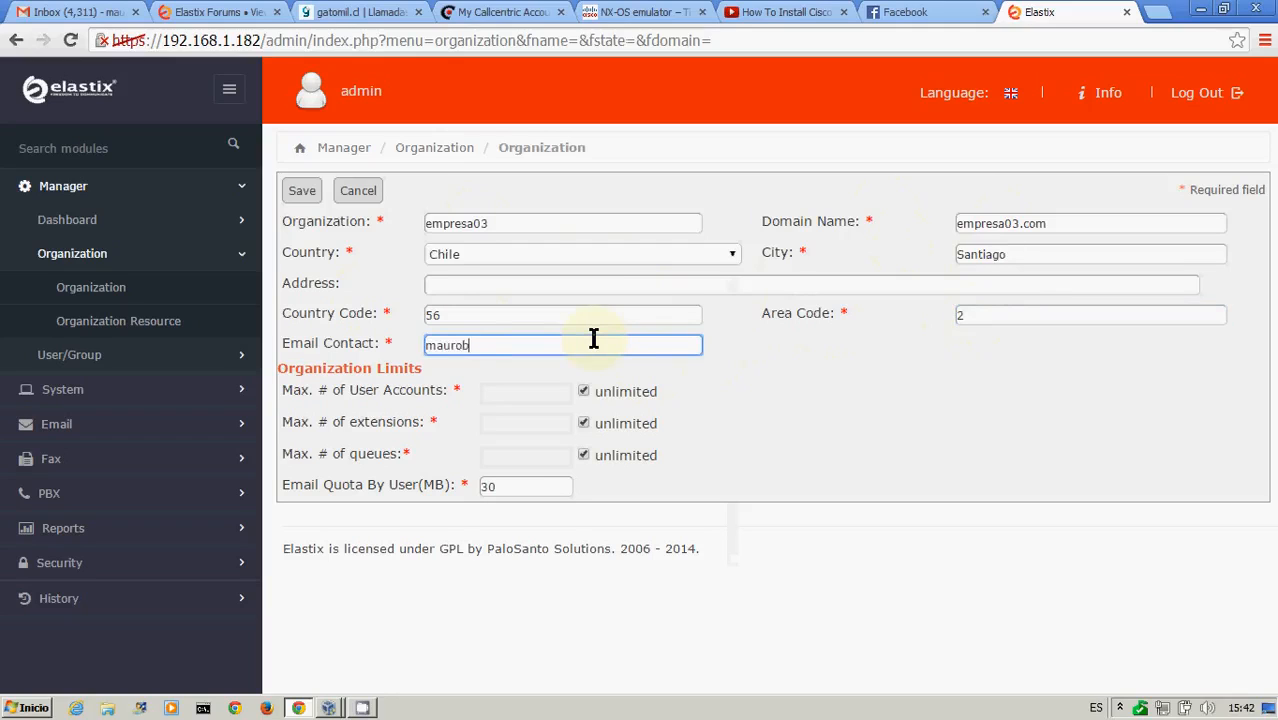
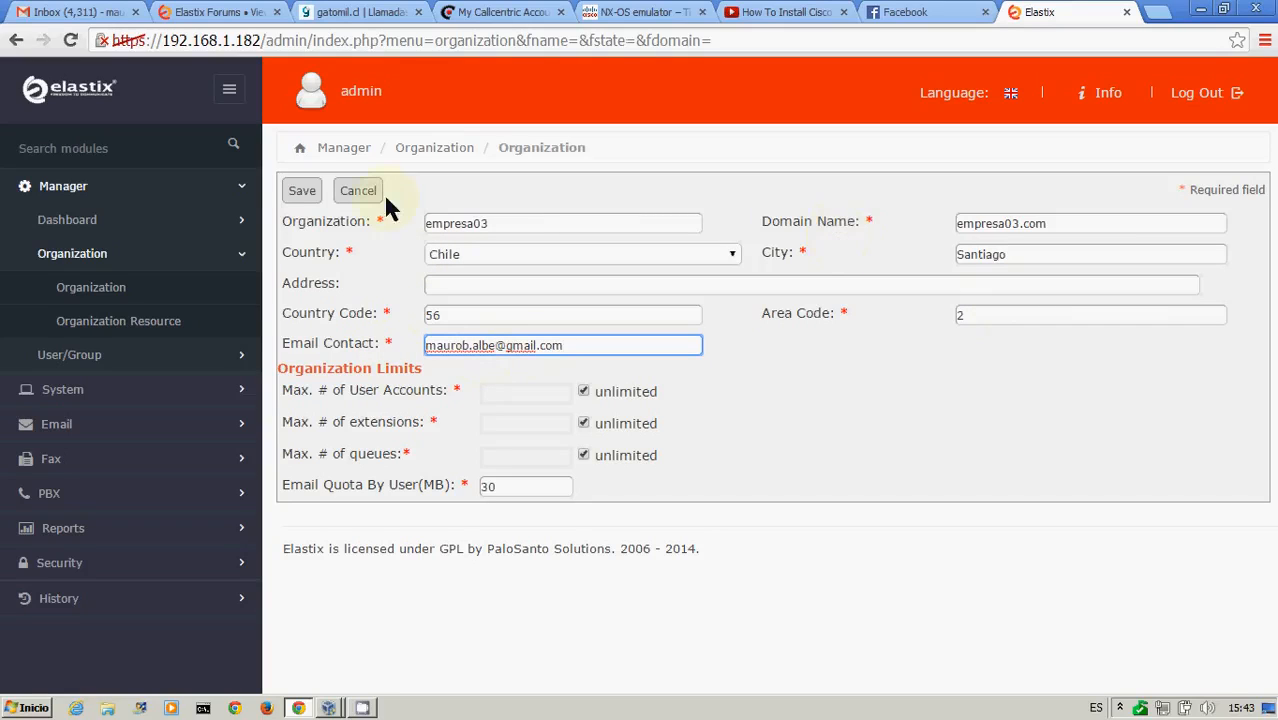
{"action": "left_click", "coordinate": [303, 192]}
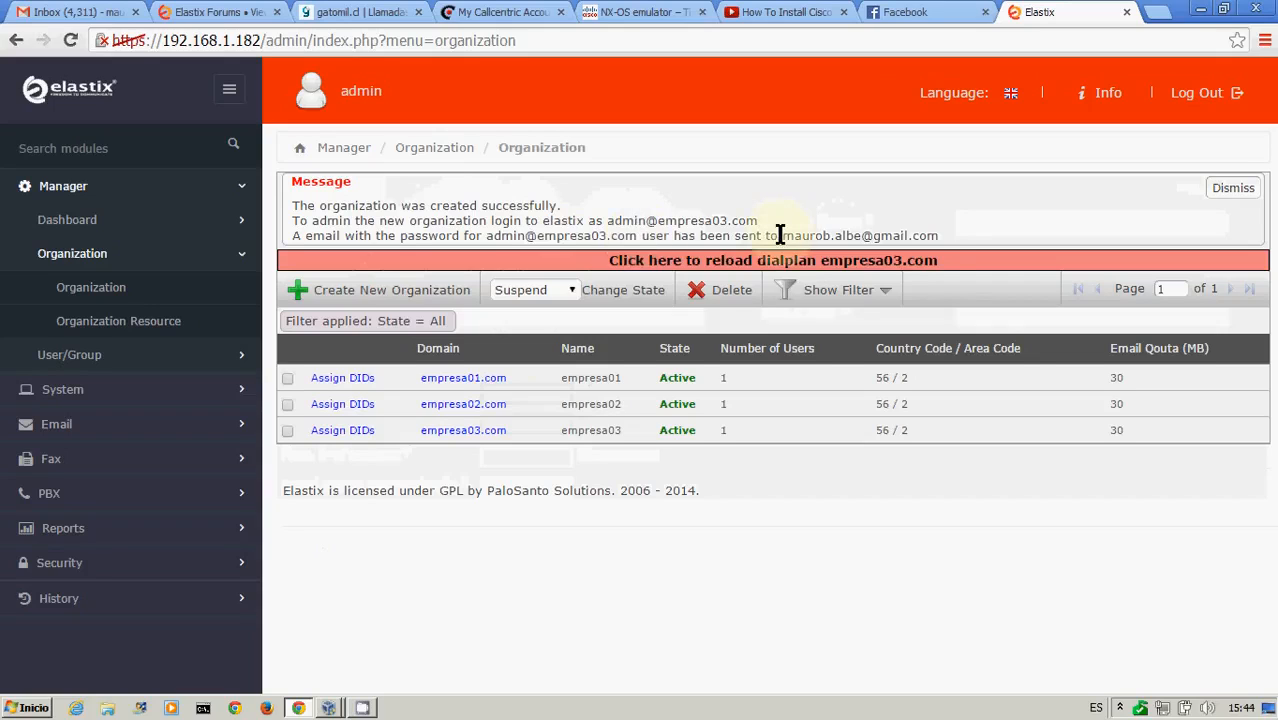
Reload the dialplan for empresa03.com
{"action": "left_click_drag", "start_coordinate": [782, 236], "coordinate": [927, 240]}
{"action": "left_click", "coordinate": [868, 211]}
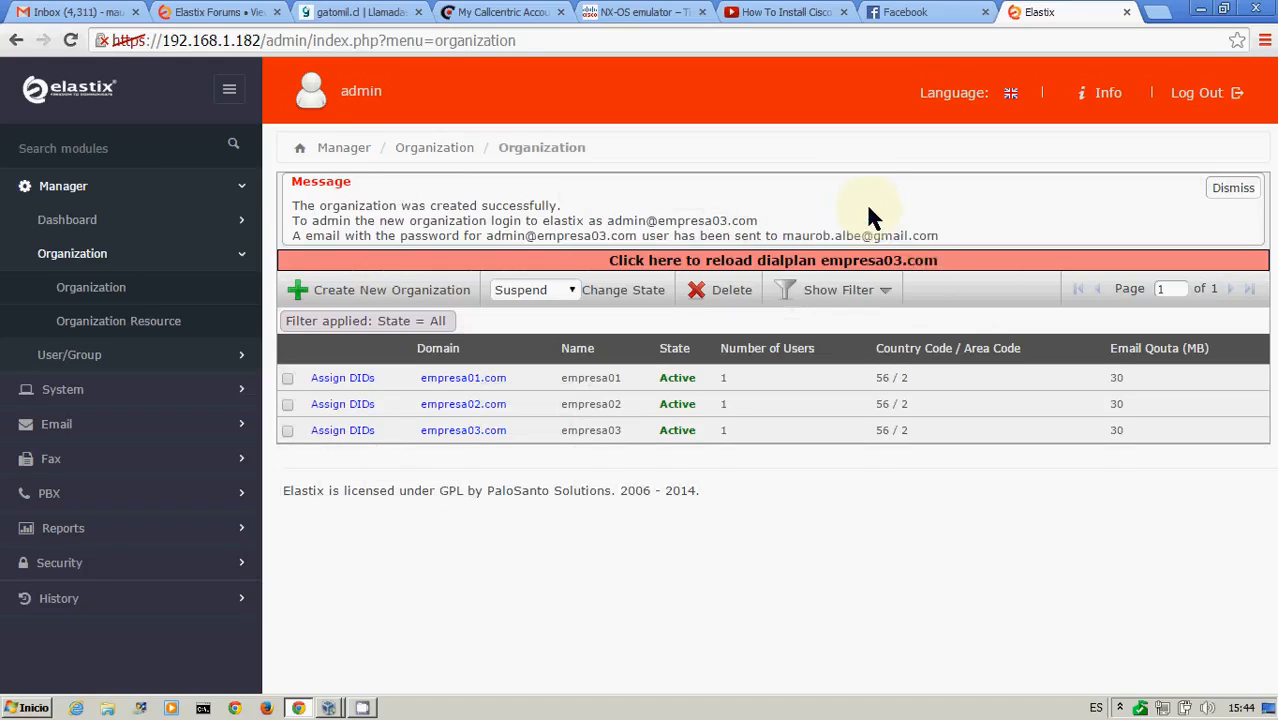
{"action": "left_click", "coordinate": [704, 264]}
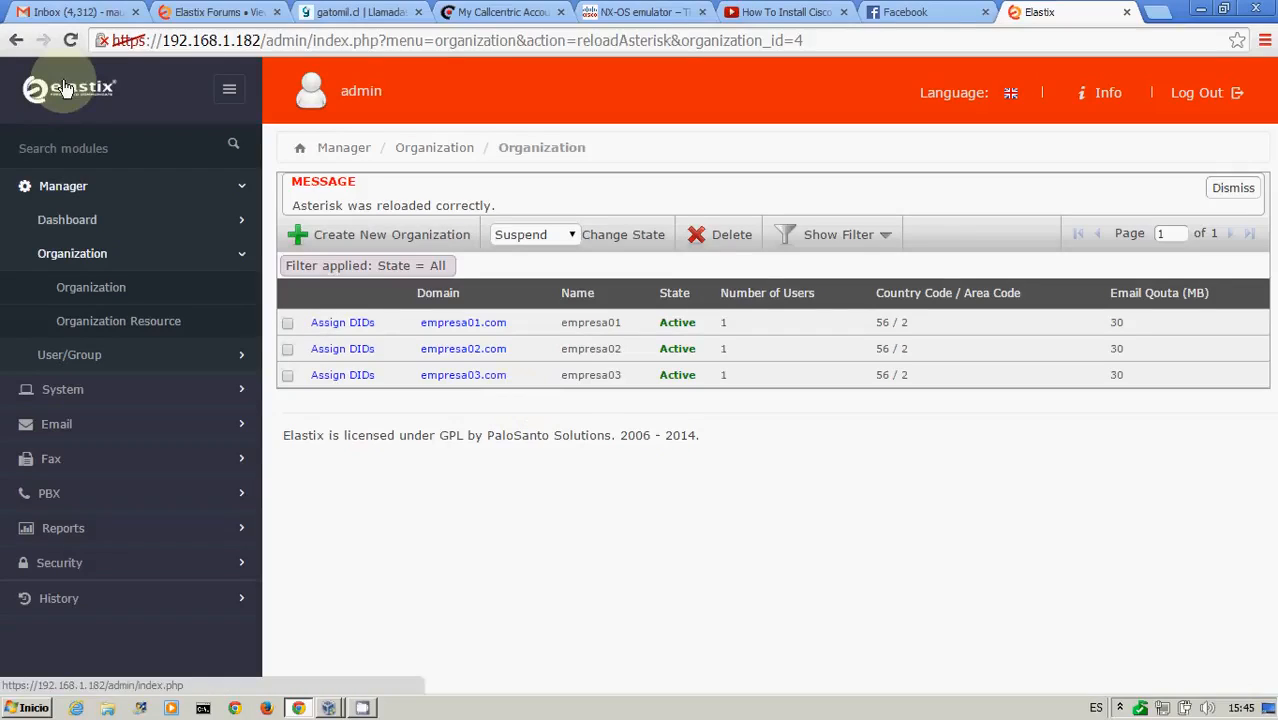
Switch to Gmail and open the Create Company in Elastix Server e-mail to read the sender and login details
{"action": "left_click", "coordinate": [72, 12]}
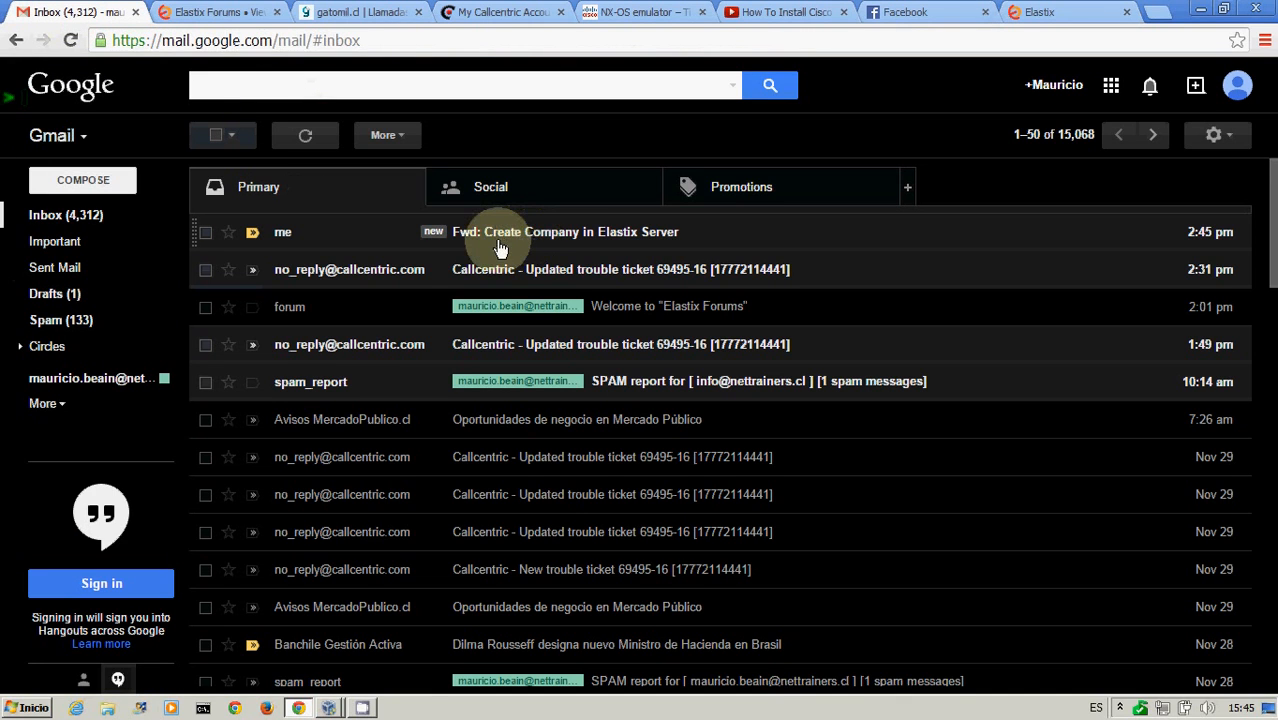
{"action": "left_click", "coordinate": [633, 242]}
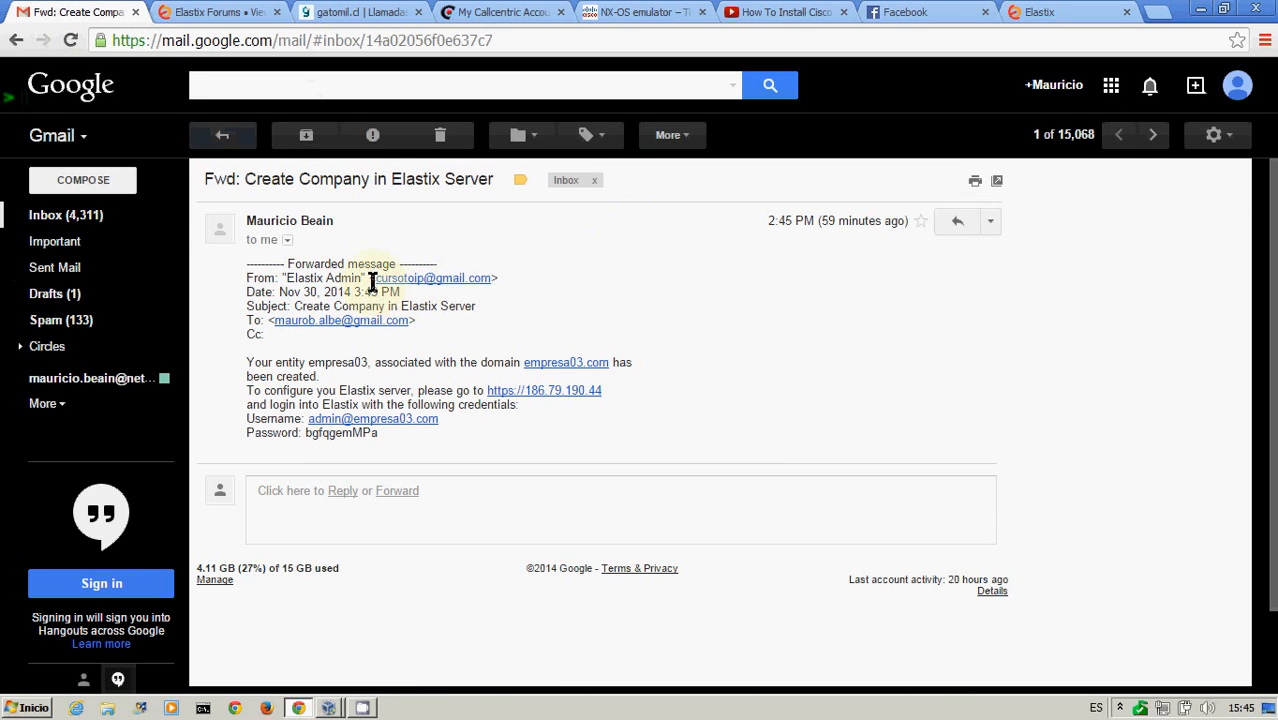
{"action": "left_click_drag", "start_coordinate": [493, 280], "coordinate": [369, 281]}
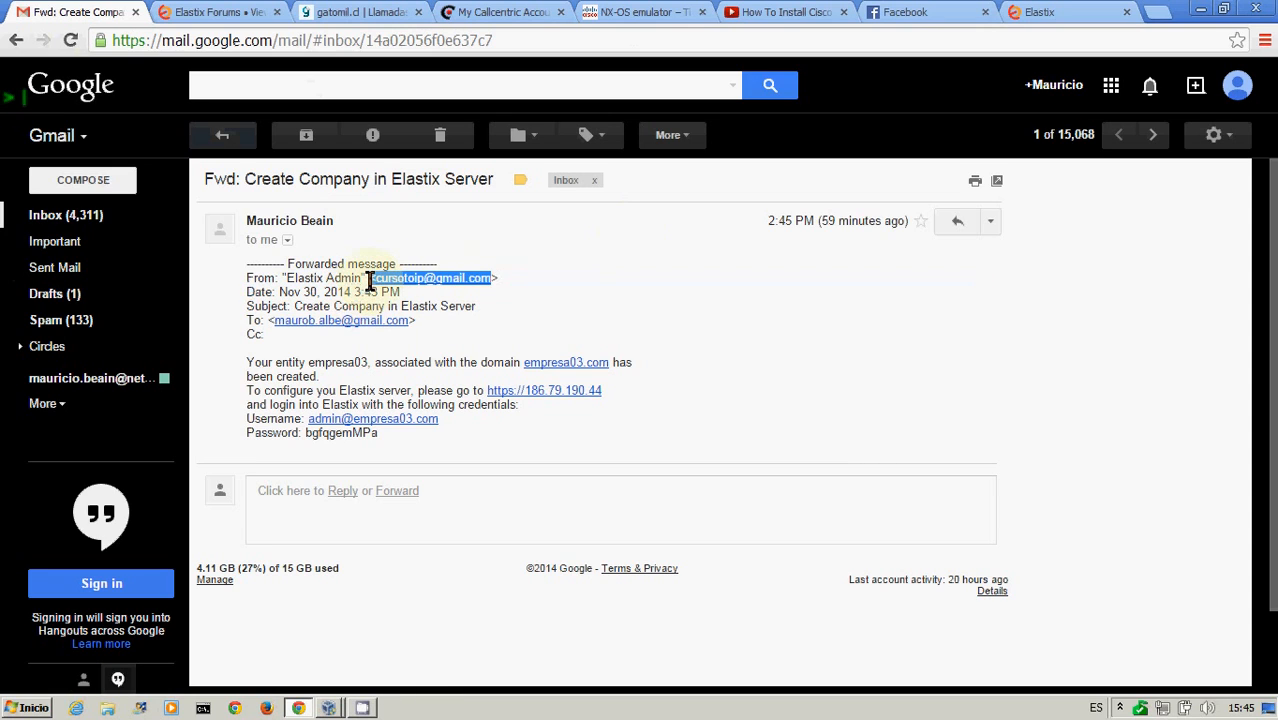
{"action": "left_click", "coordinate": [607, 275]}
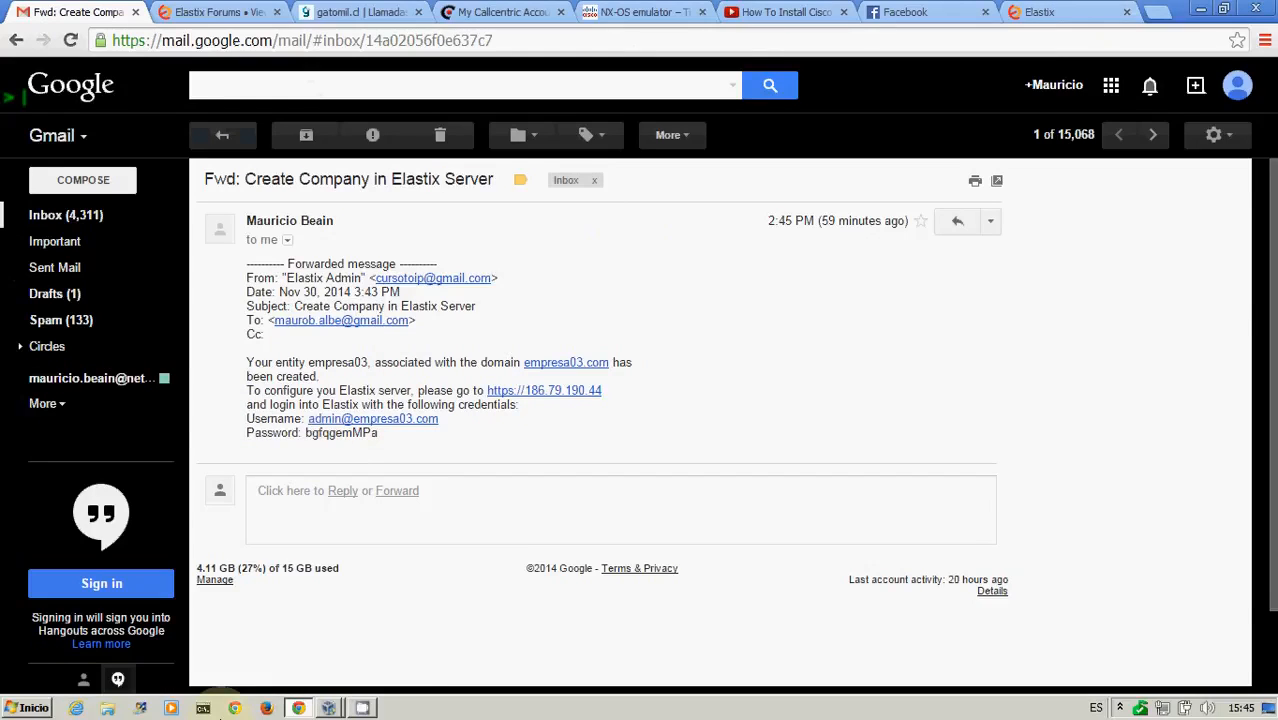
Open https address 192.168.1.182 in Firefox
{"action": "left_click", "coordinate": [266, 708]}
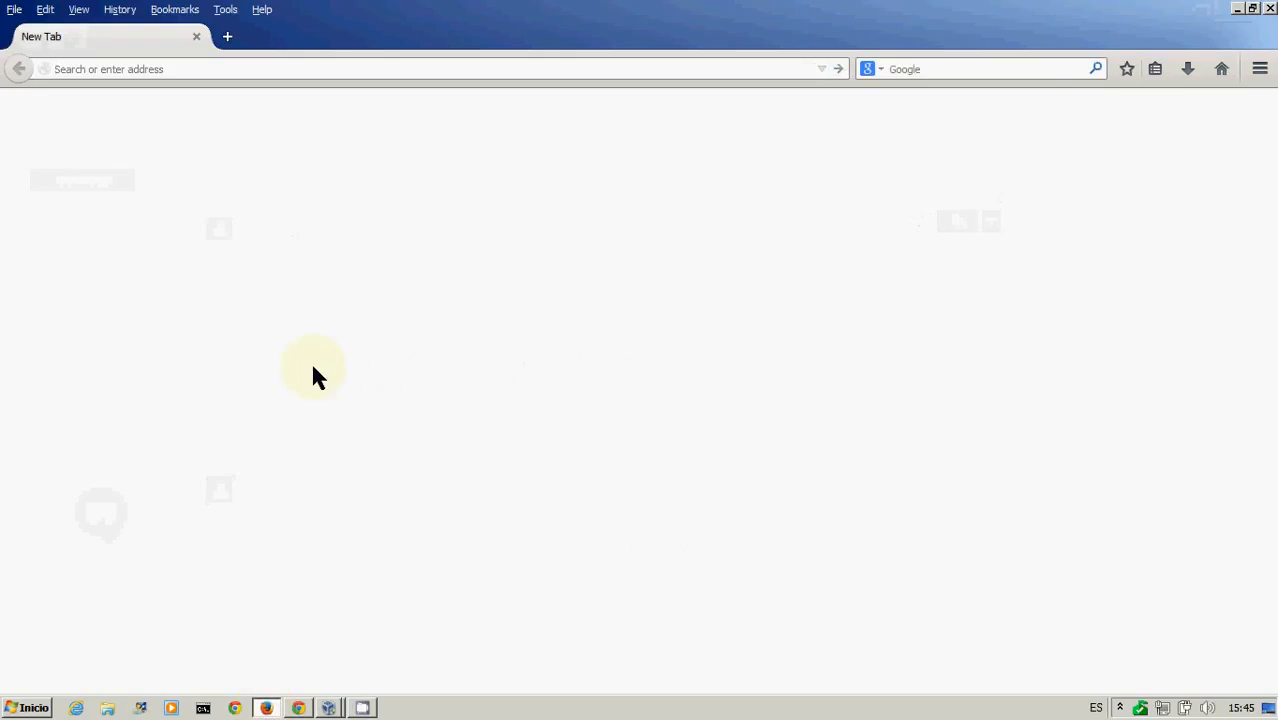
{"action": "left_click", "coordinate": [298, 708]}
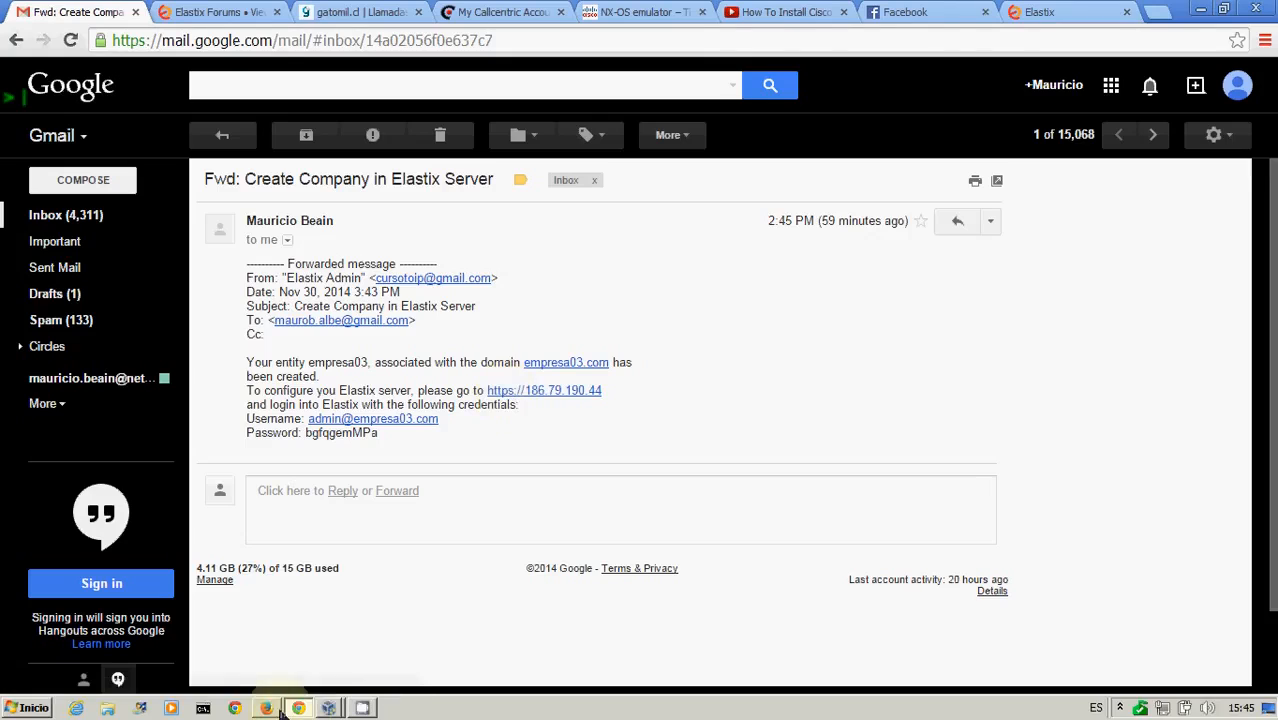
{"action": "mouse_move", "coordinate": [268, 710]}
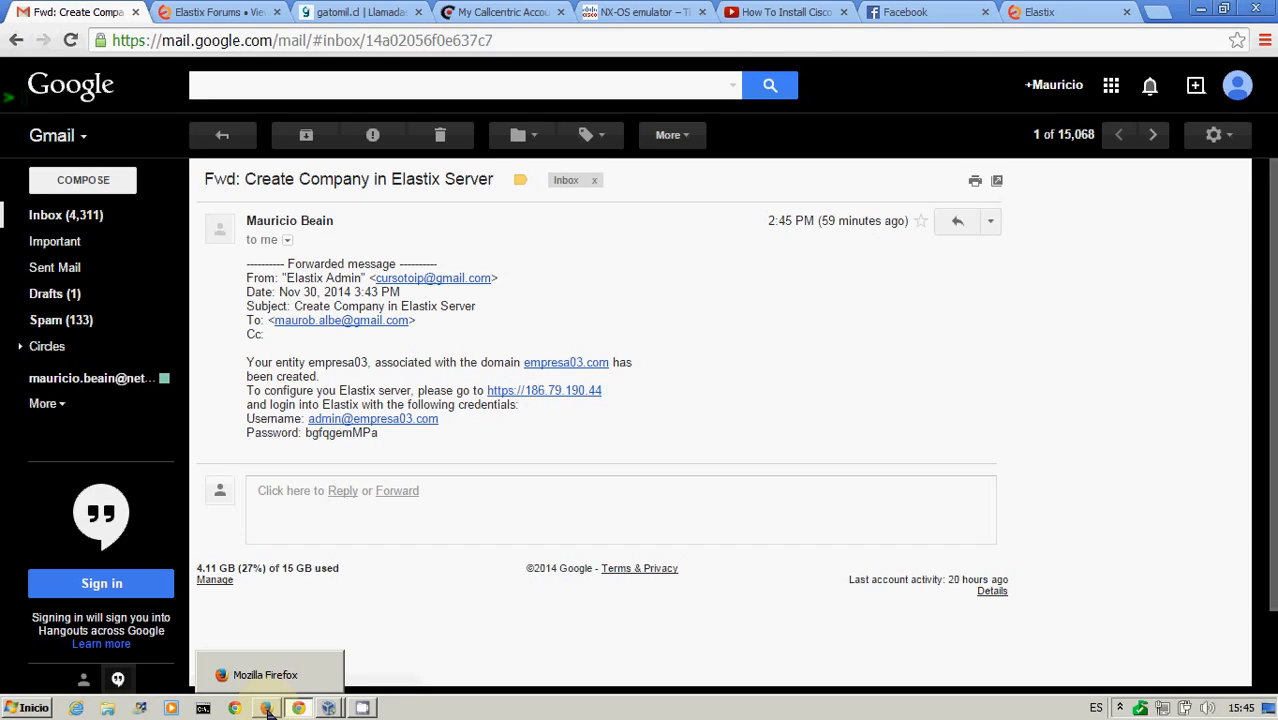
{"action": "left_click", "coordinate": [267, 708]}
{"action": "type", "text": "192.168.1.182"}
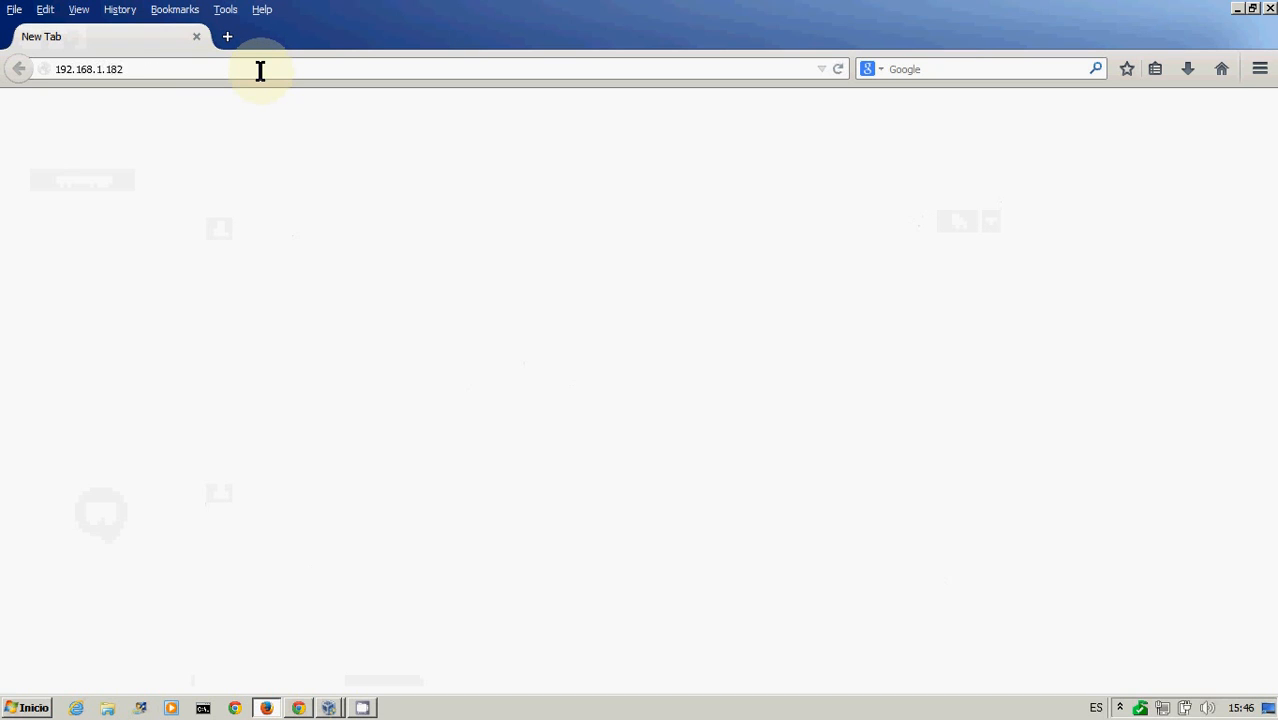
{"action": "key", "text": "Return"}
Accept the risk and add a security exception for the untrusted certificate to reach the Elastix login page
{"action": "left_click", "coordinate": [490, 398]}
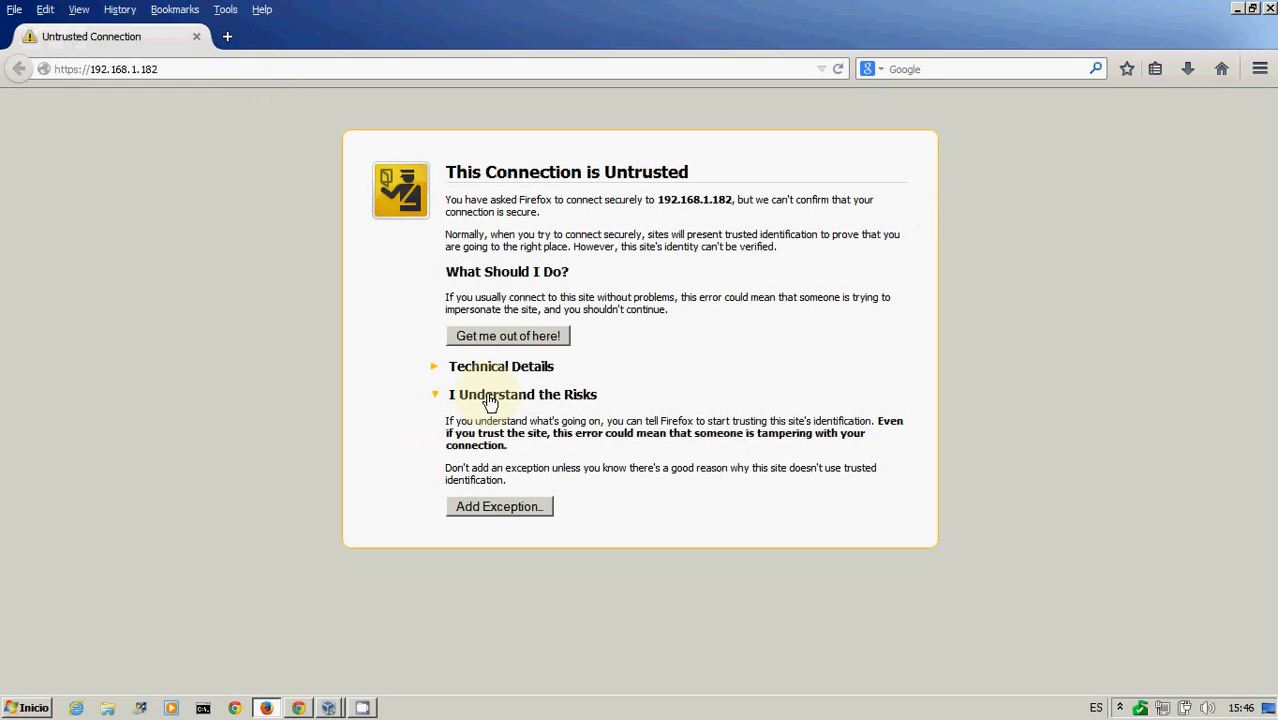
{"action": "left_click", "coordinate": [497, 507]}
{"action": "left_click", "coordinate": [693, 566]}
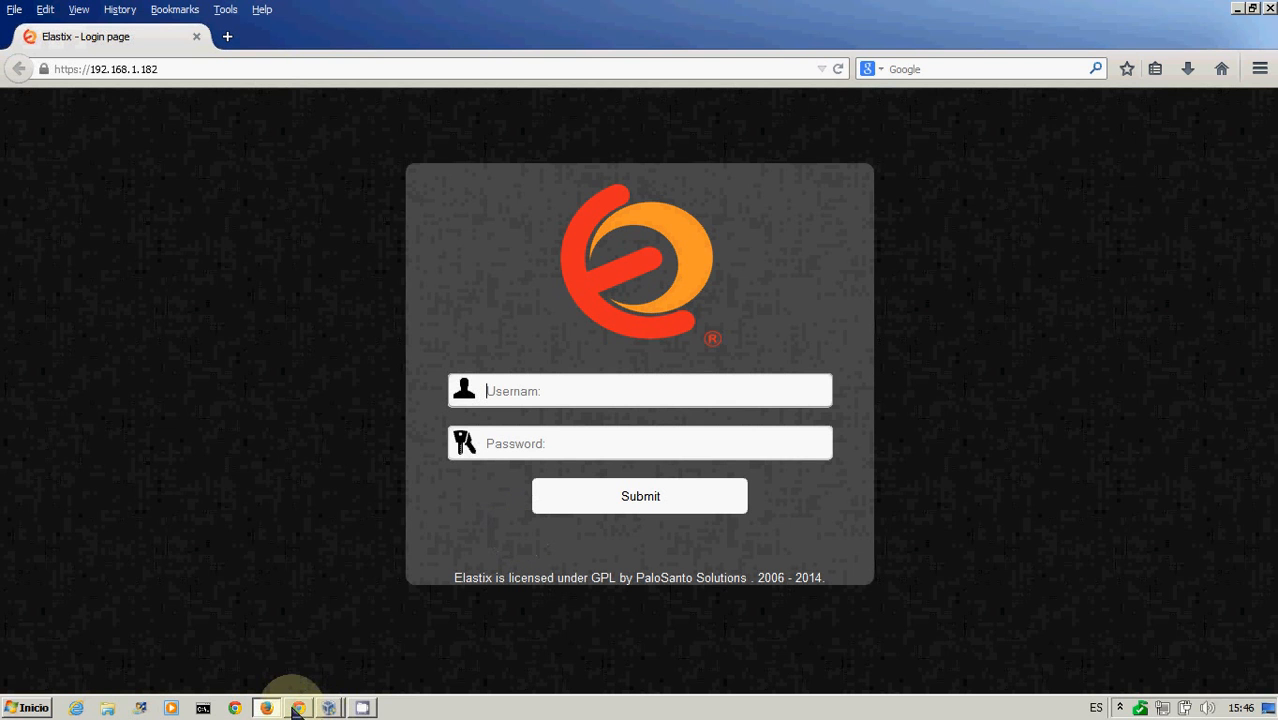
Copy the new organization admin's username from the e-mail into the Elastix login username field
{"action": "left_click", "coordinate": [297, 708]}
{"action": "left_click_drag", "start_coordinate": [307, 420], "coordinate": [453, 414]}
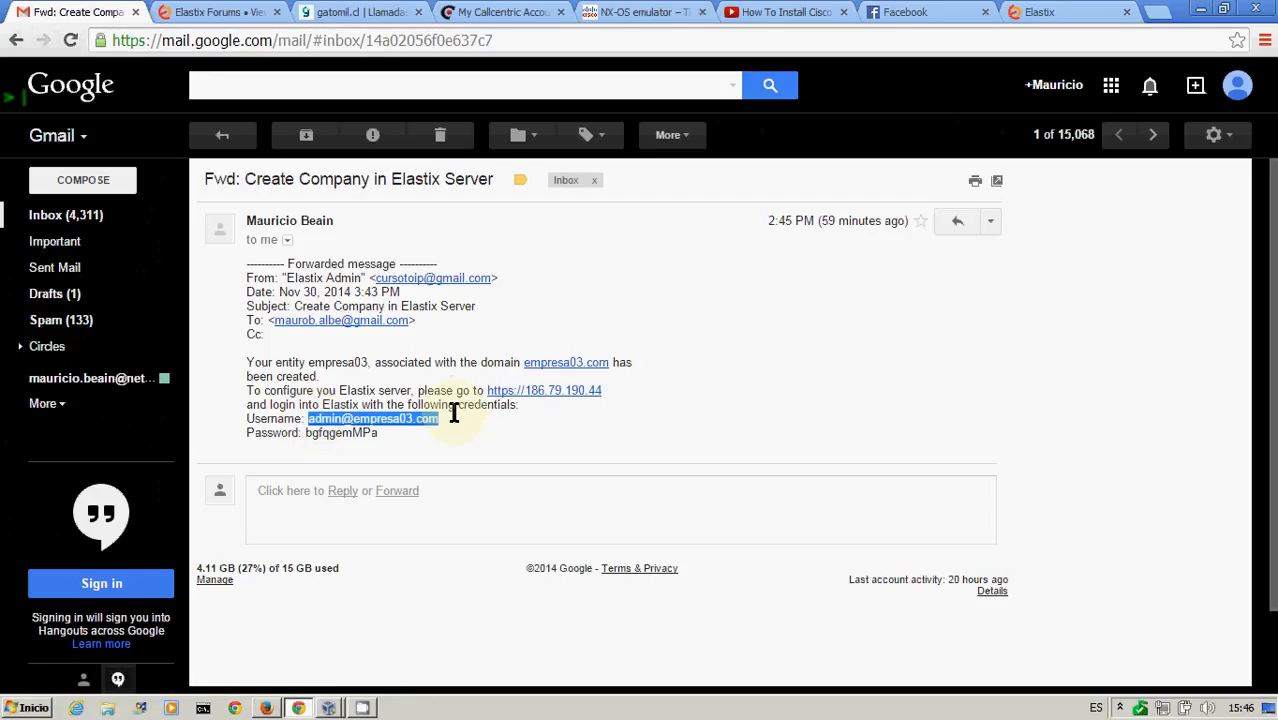
{"action": "key", "text": "ctrl+c"}
{"action": "left_click", "coordinate": [266, 708]}
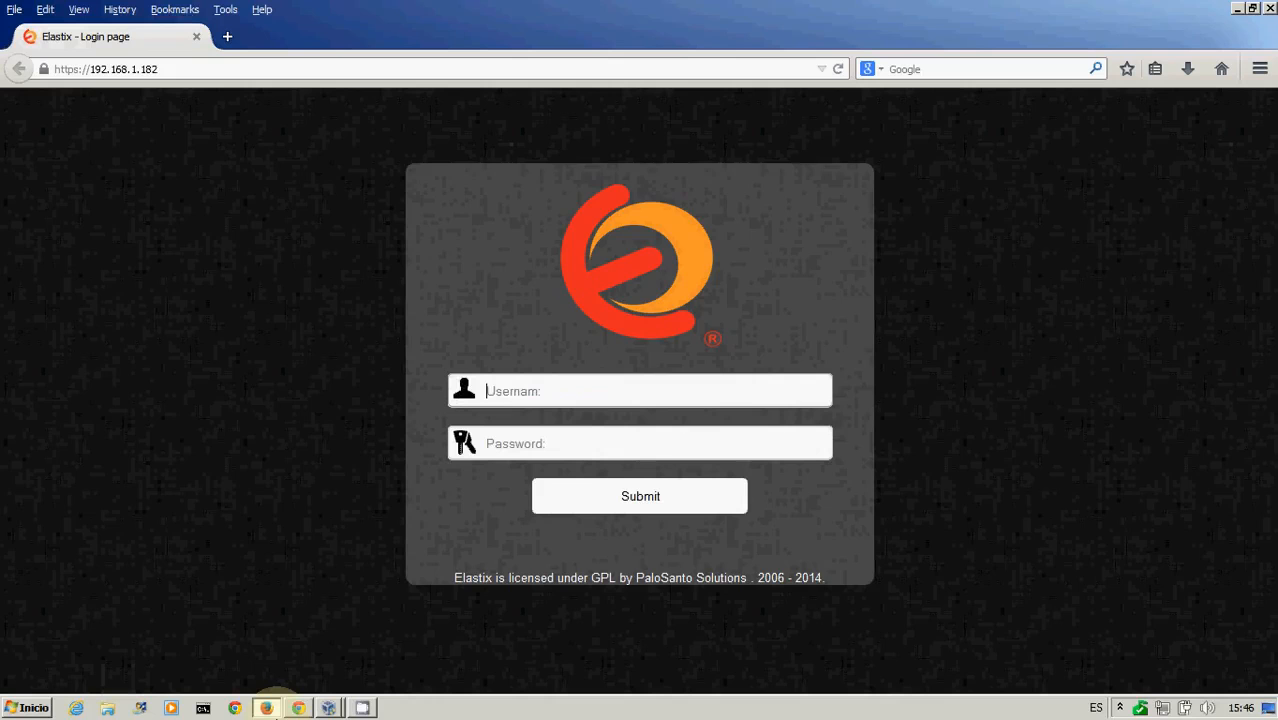
{"action": "key", "text": "ctrl+v"}
Copy the account password from the e-mail into the password field and log in
{"action": "left_click", "coordinate": [297, 708]}
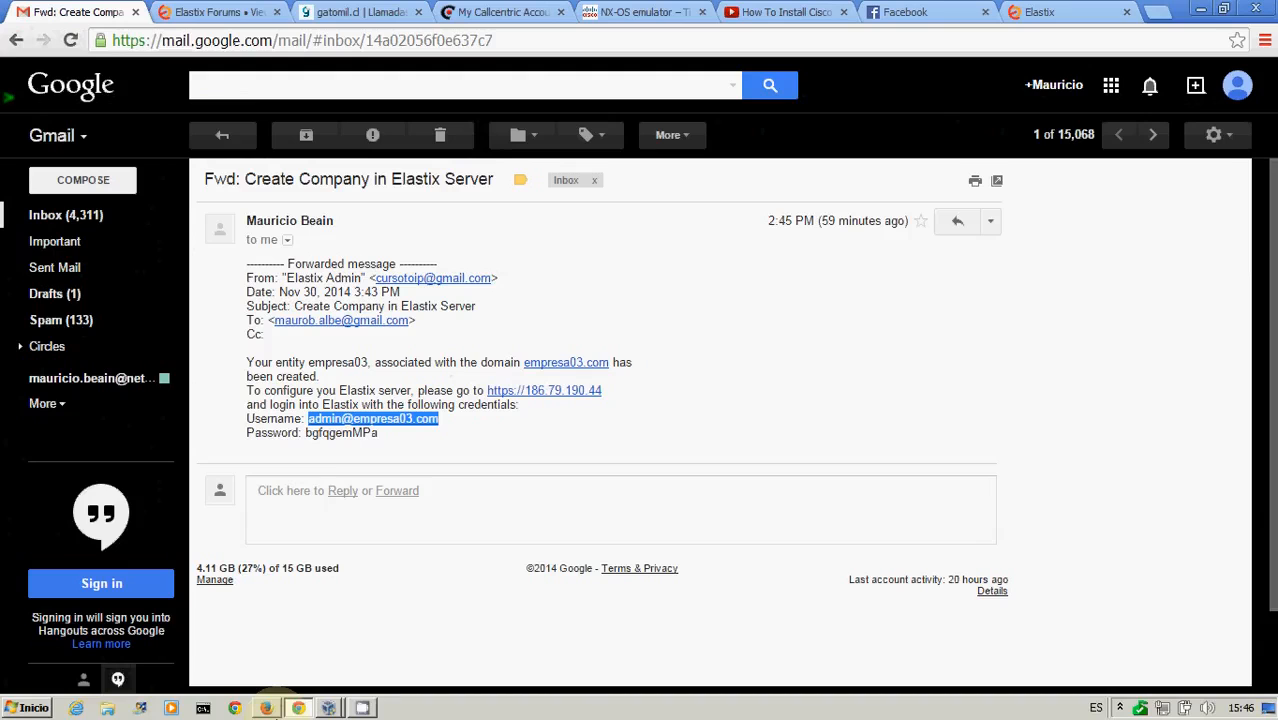
{"action": "left_click_drag", "start_coordinate": [306, 433], "coordinate": [392, 432]}
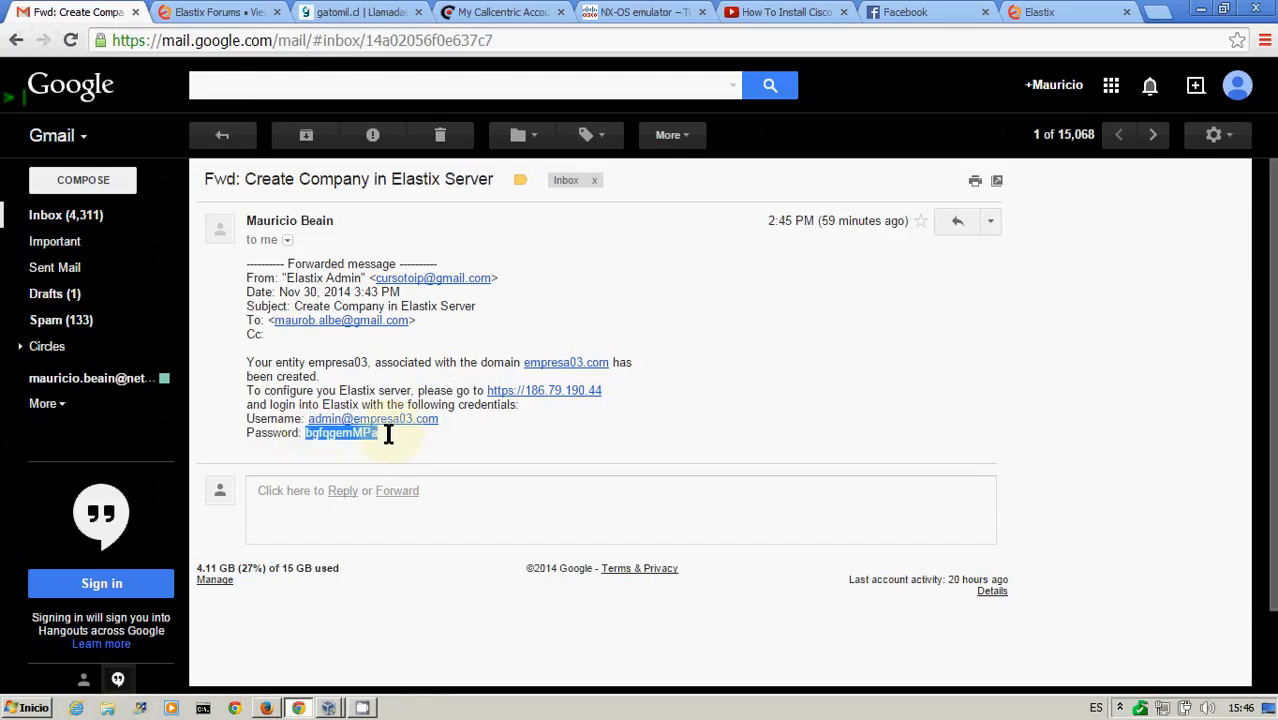
{"action": "key", "text": "alt+Tab"}
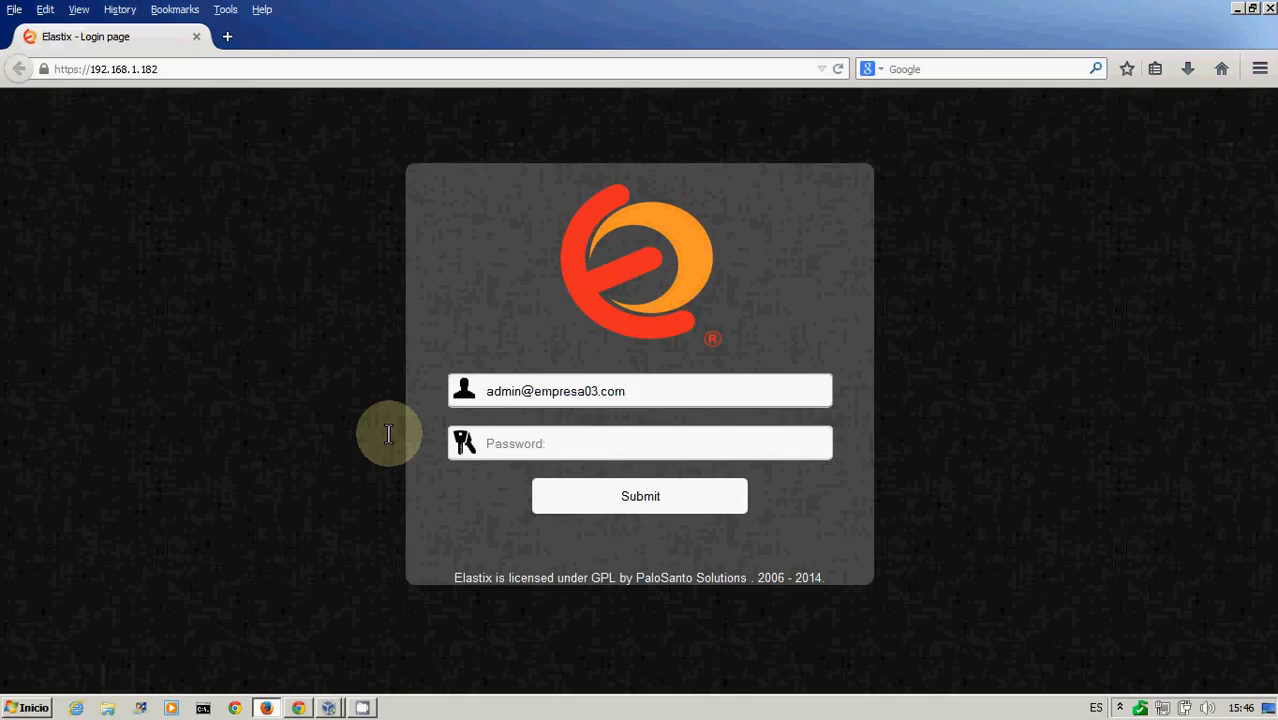
{"action": "left_click", "coordinate": [524, 443]}
{"action": "key", "text": "ctrl+v"}
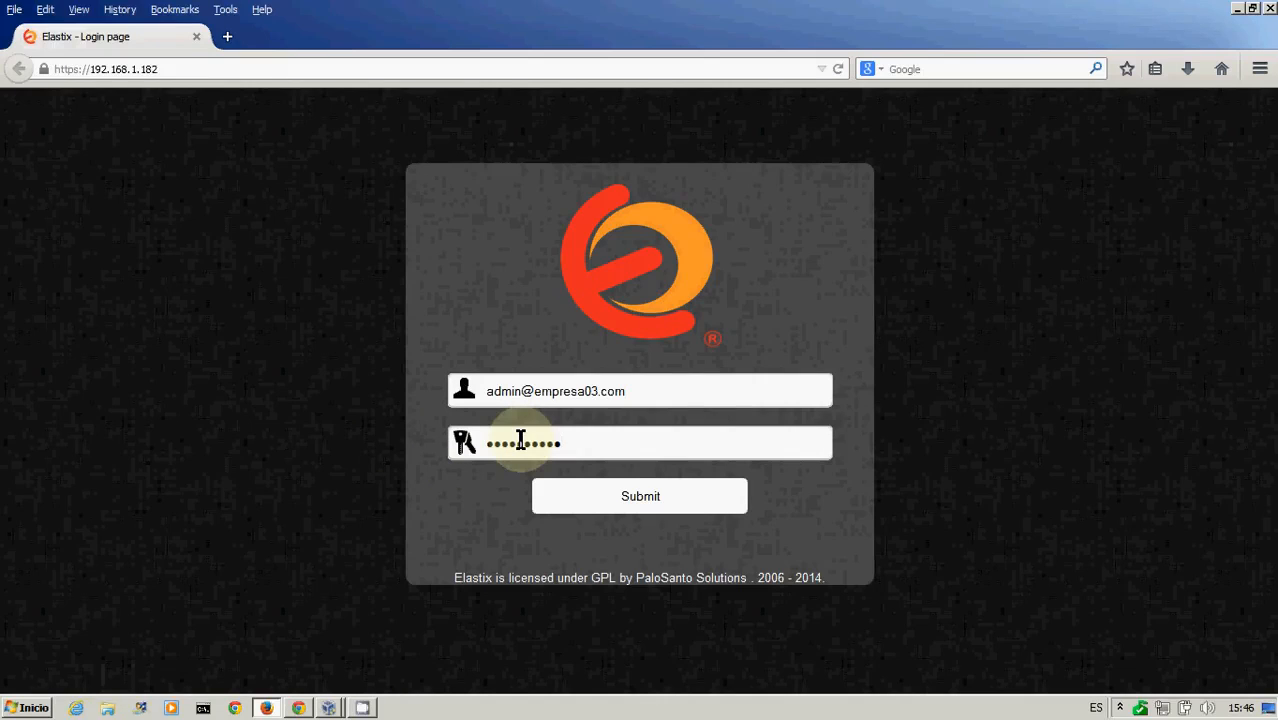
{"action": "key", "text": "Return"}
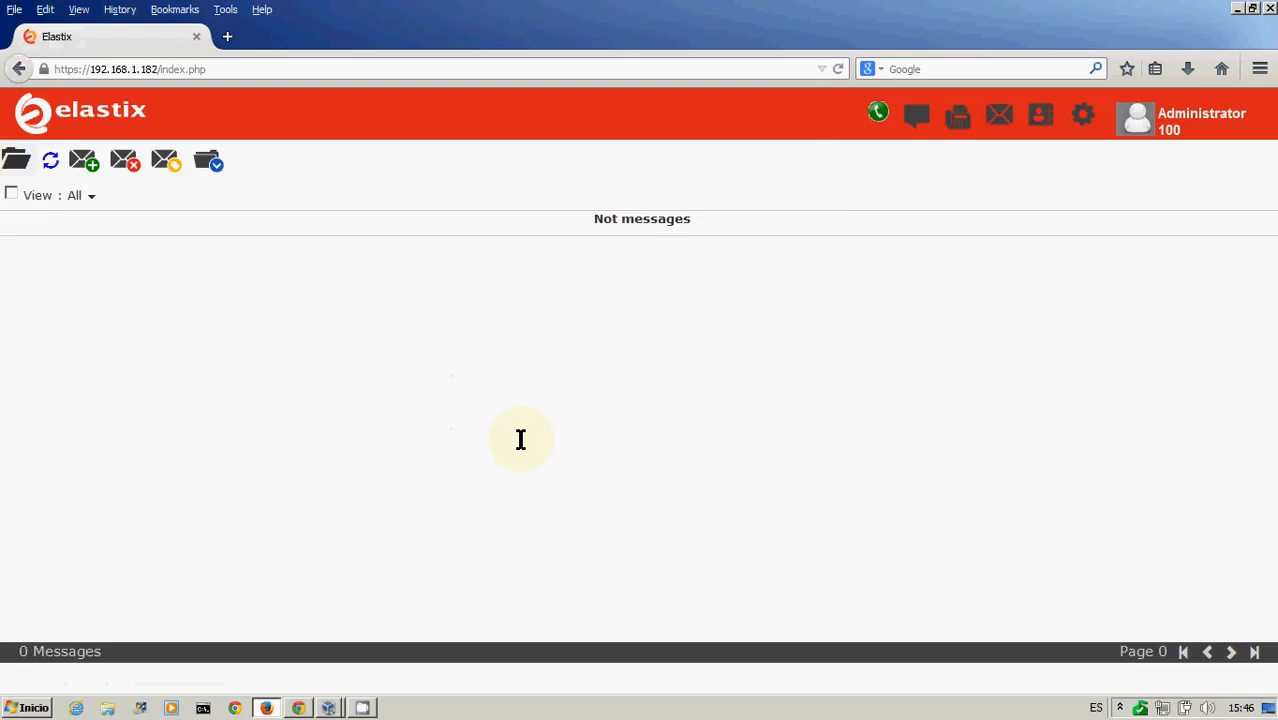
Browse the tenant user portal's chat, fax, e-mail, contacts, profile and status menus, then minimize the browser
{"action": "left_click", "coordinate": [918, 121]}
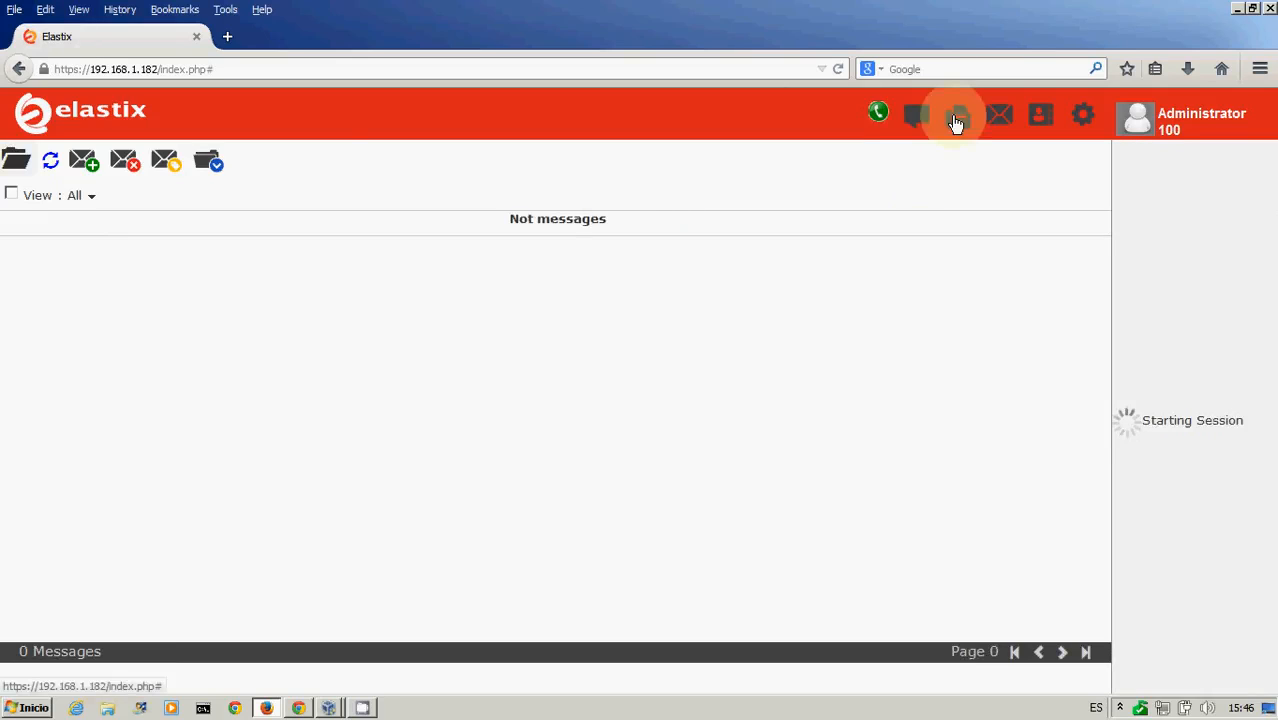
{"action": "left_click", "coordinate": [958, 120]}
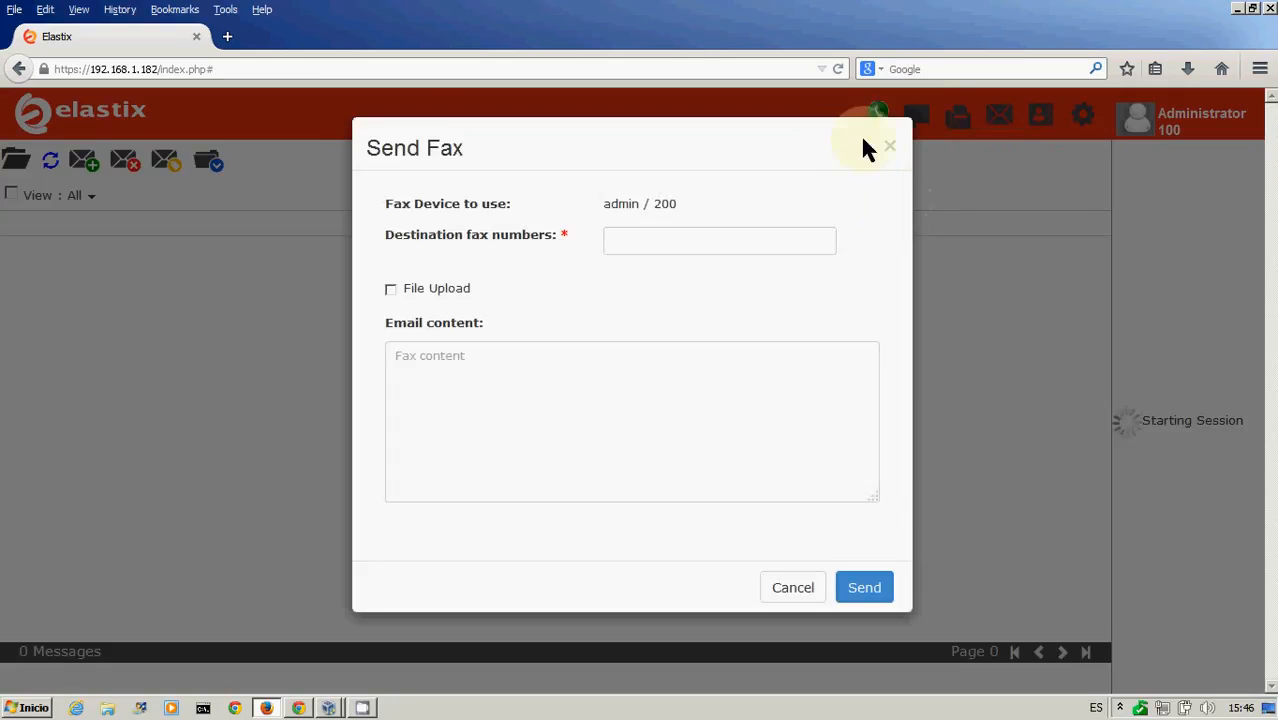
{"action": "left_click", "coordinate": [890, 150]}
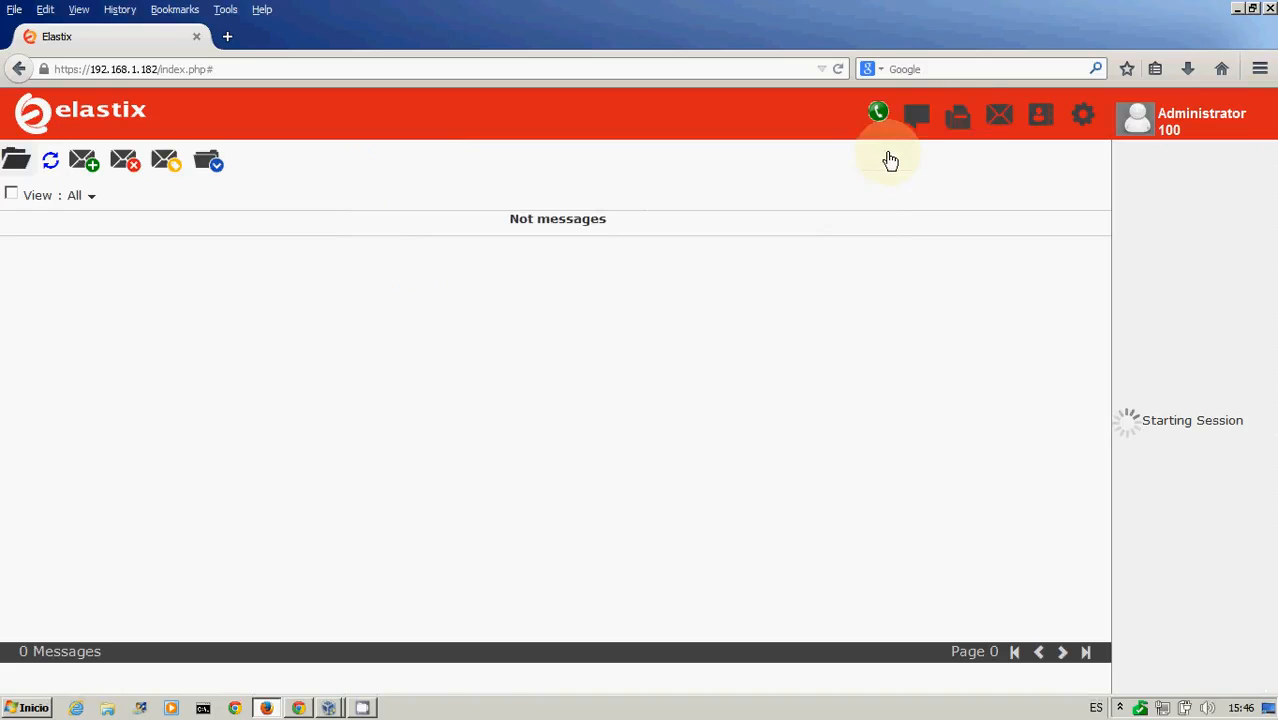
{"action": "left_click", "coordinate": [1005, 125]}
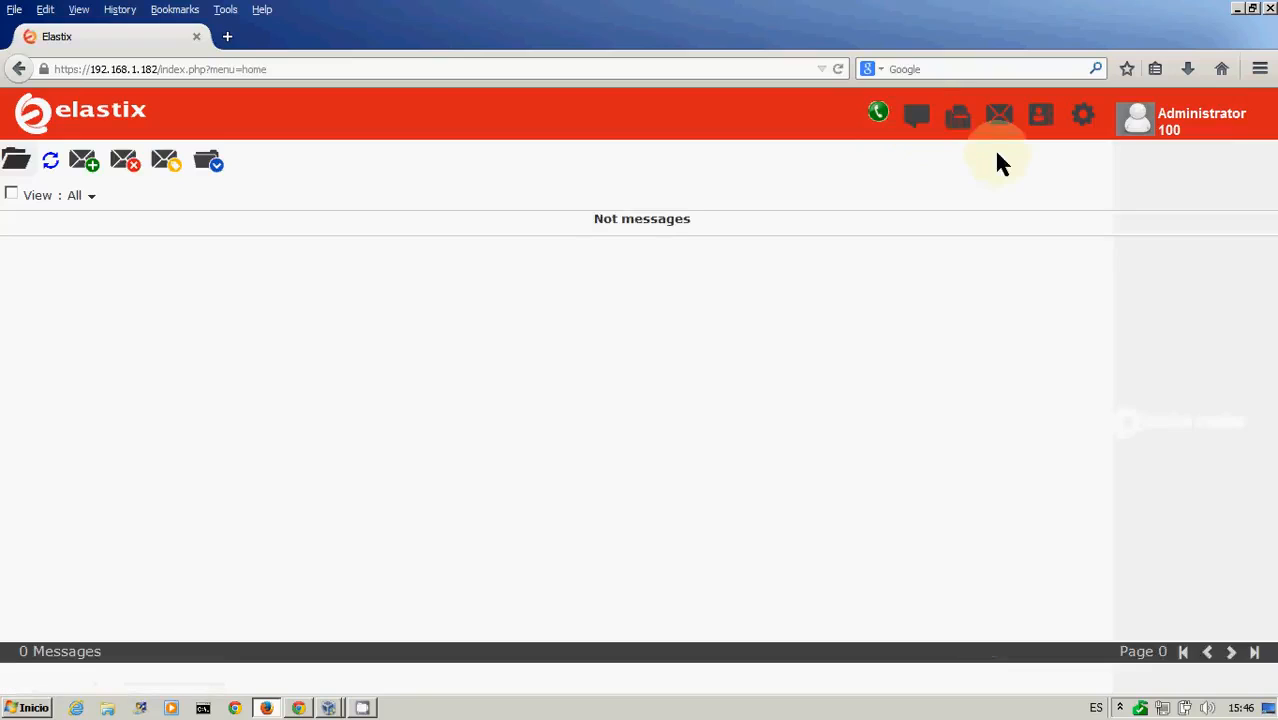
{"action": "left_click", "coordinate": [1042, 117]}
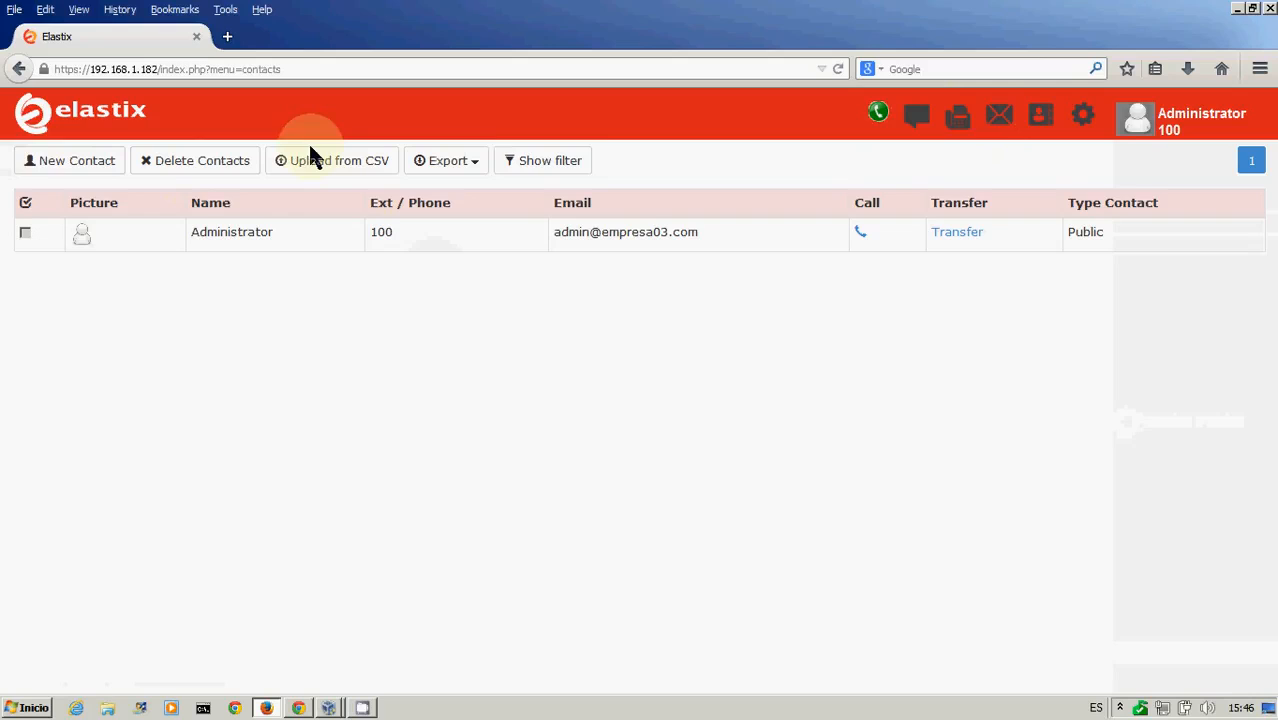
{"action": "left_click", "coordinate": [1040, 118]}
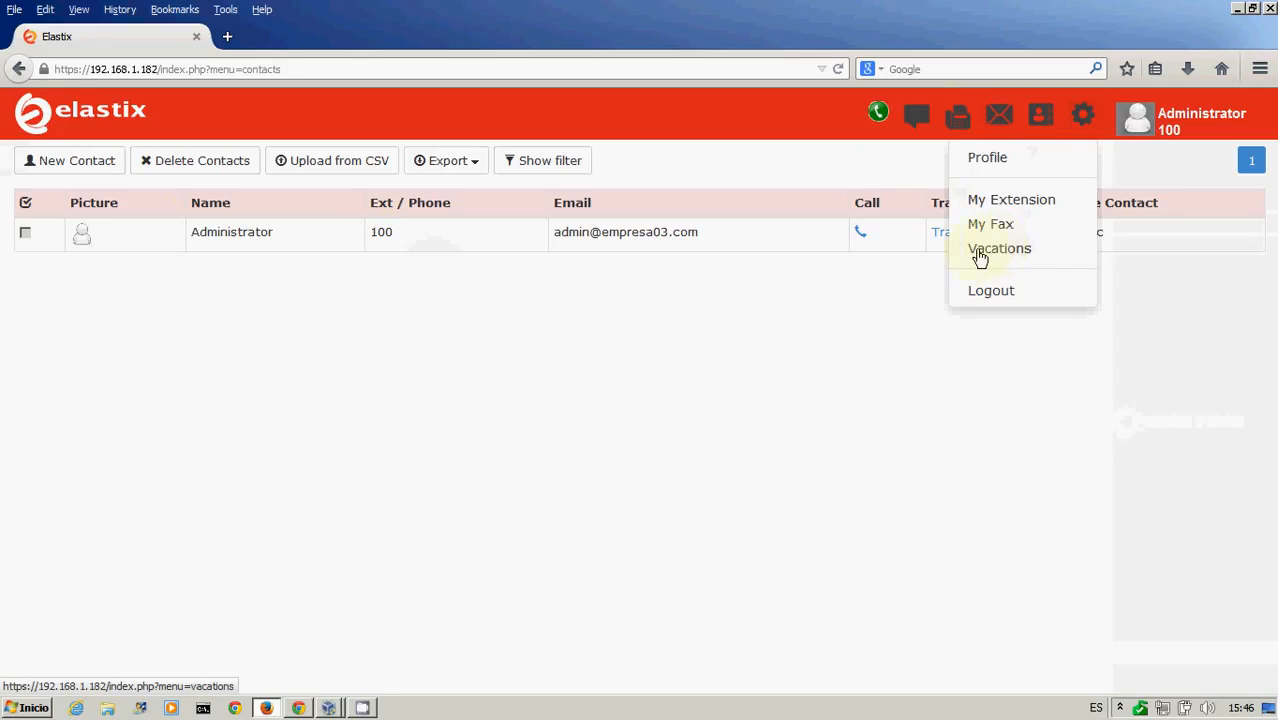
{"action": "left_click", "coordinate": [981, 161]}
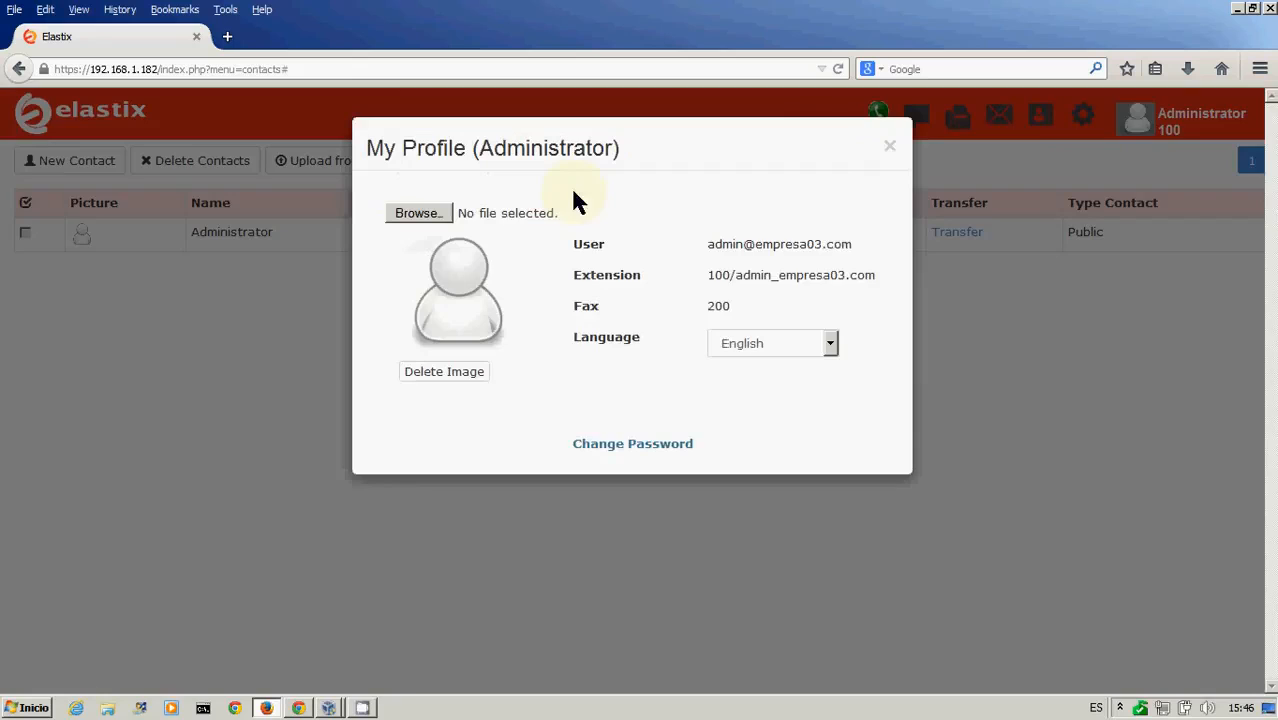
{"action": "left_click", "coordinate": [890, 147]}
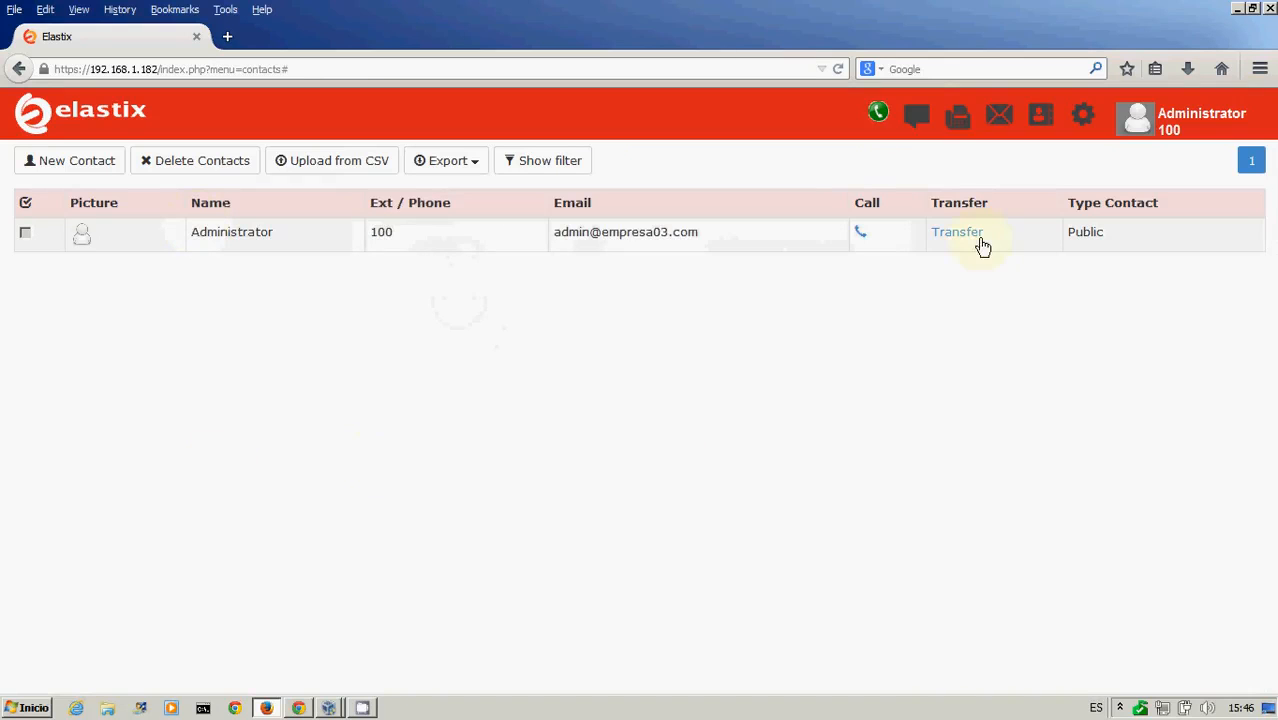
{"action": "left_click", "coordinate": [1176, 130]}
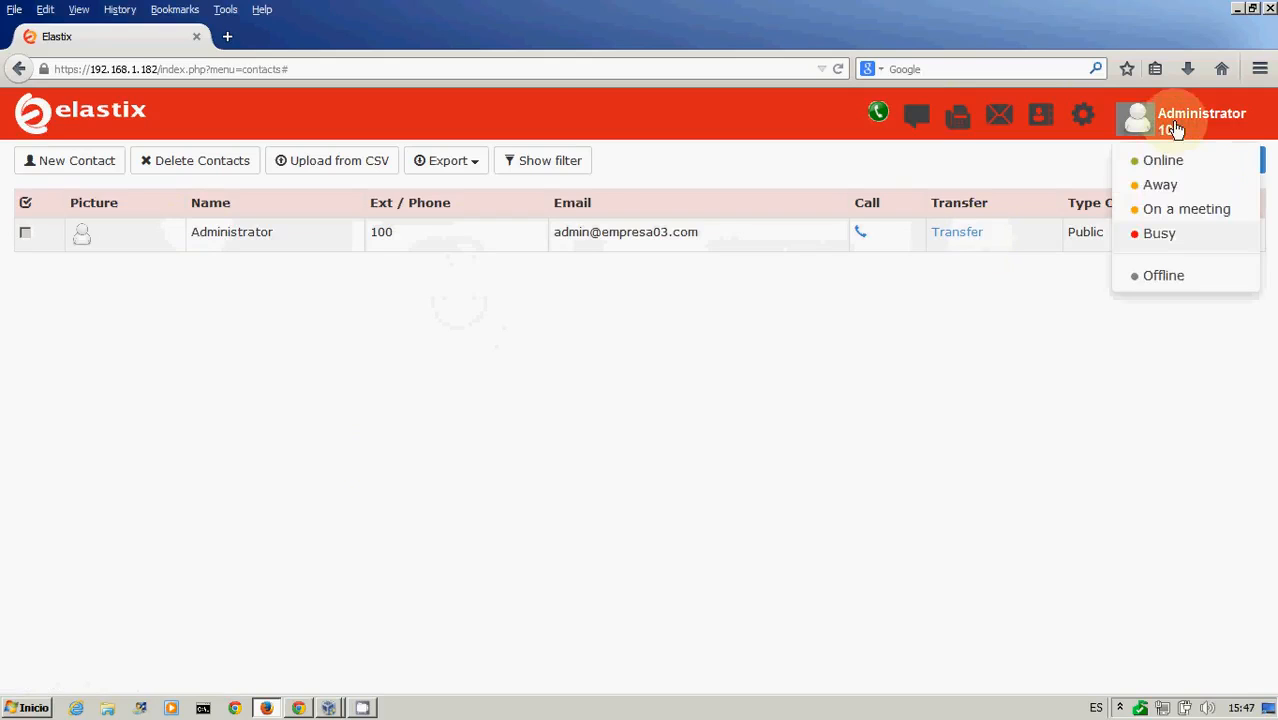
{"action": "left_click", "coordinate": [1137, 128]}
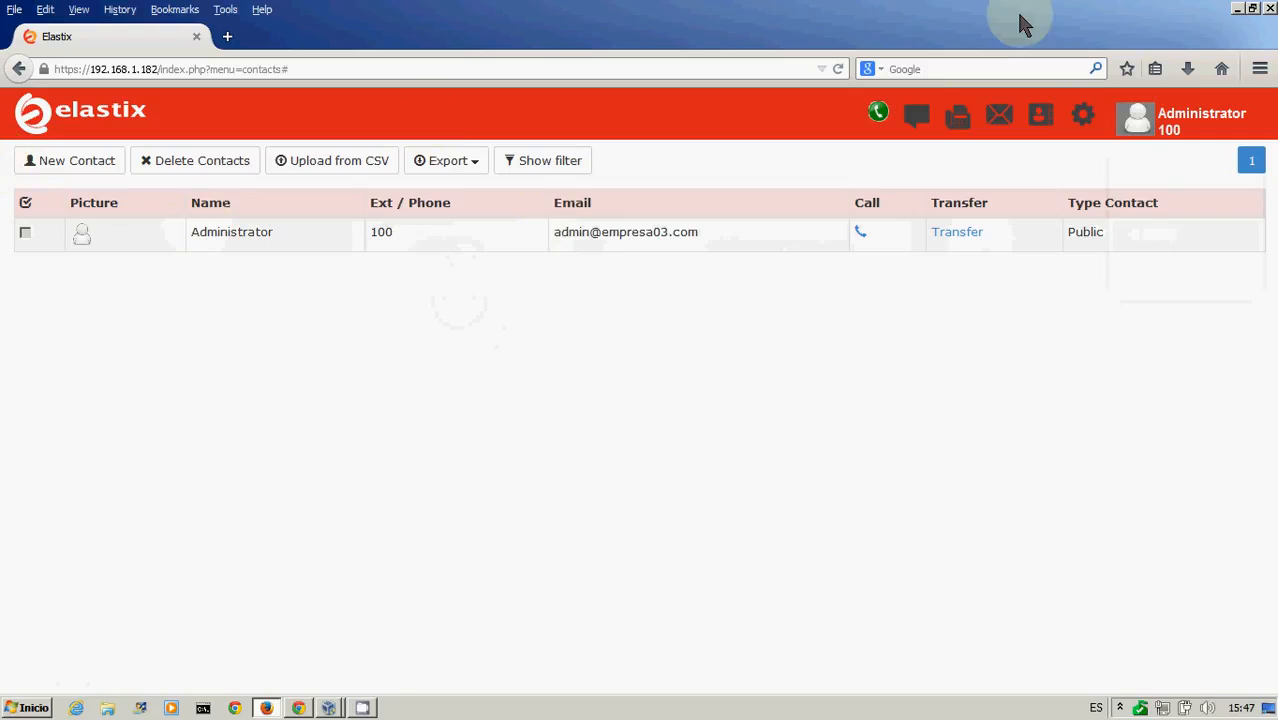
{"action": "left_click", "coordinate": [1238, 9]}
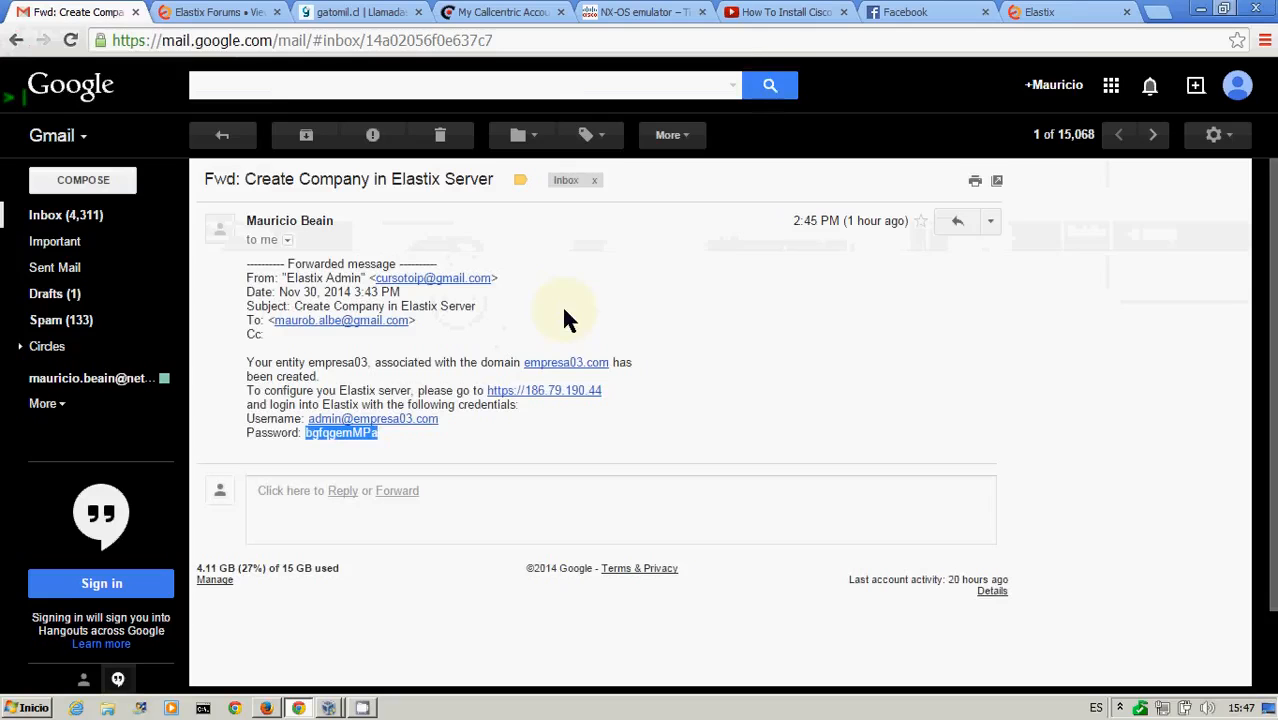
In the admin console, open PBX Applications Extensions and choose organization empresa03 for new extensions
{"action": "left_click", "coordinate": [1068, 14]}
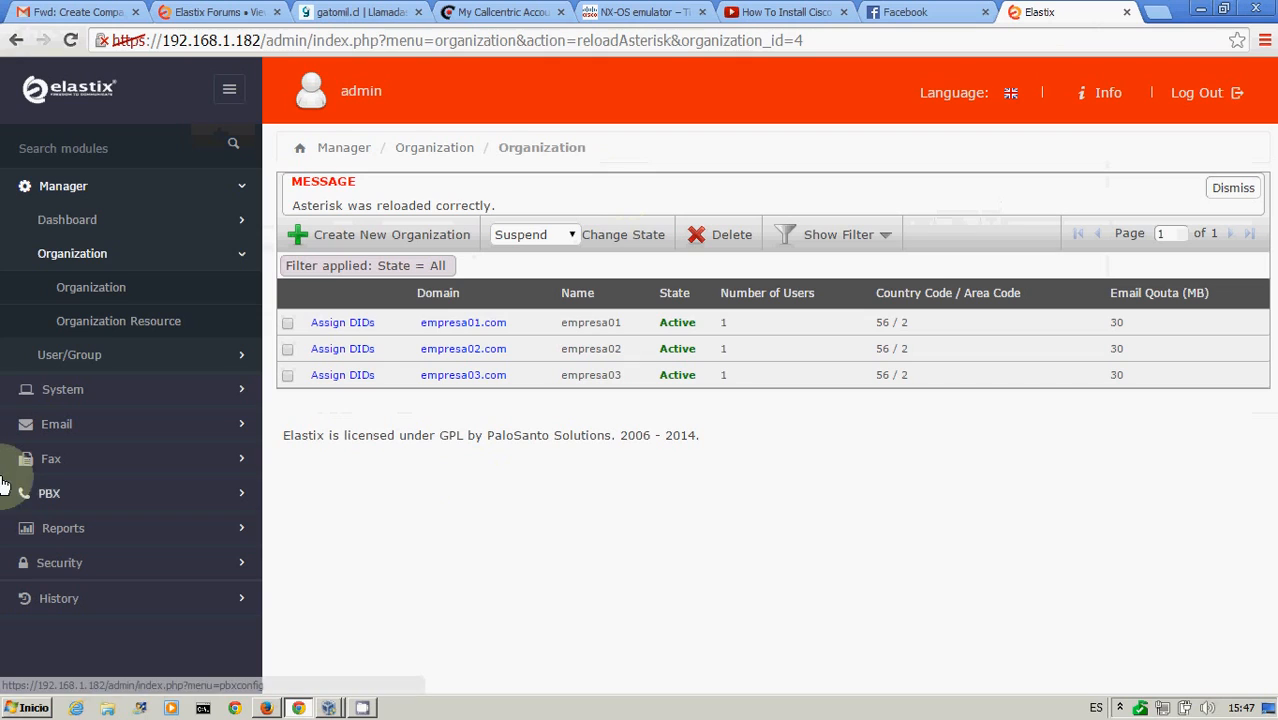
{"action": "left_click", "coordinate": [58, 500]}
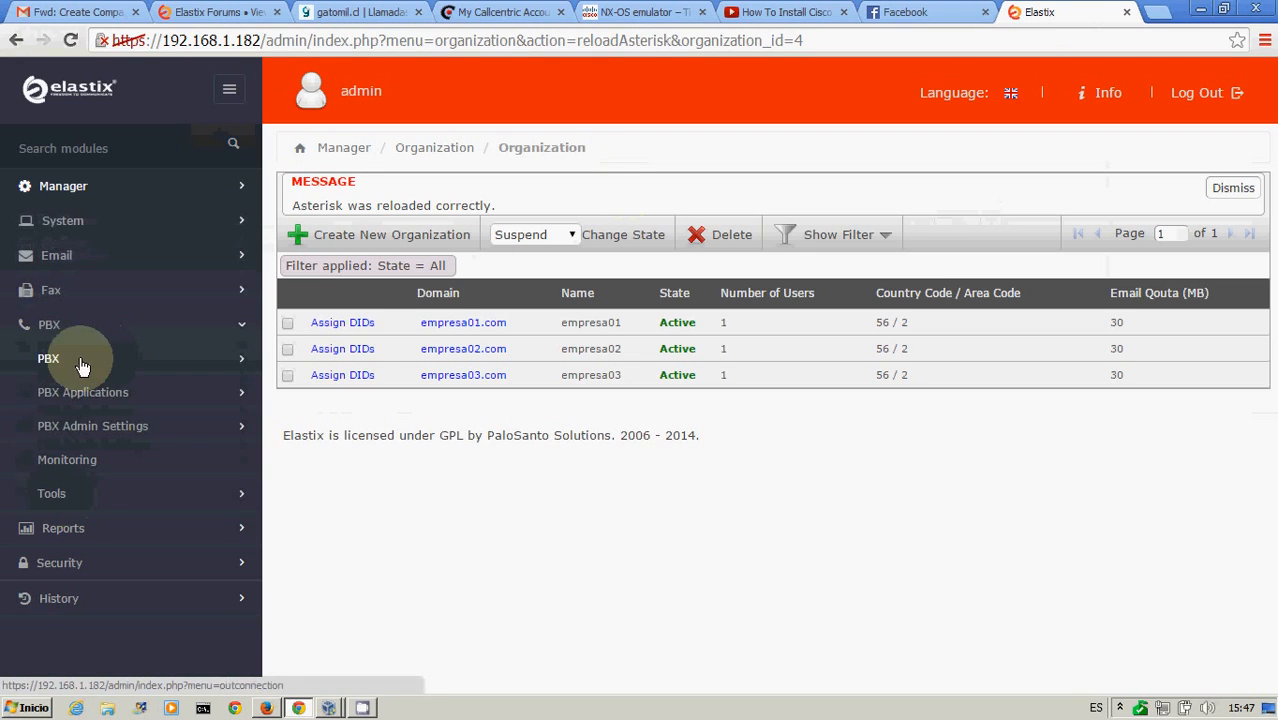
{"action": "left_click", "coordinate": [78, 397]}
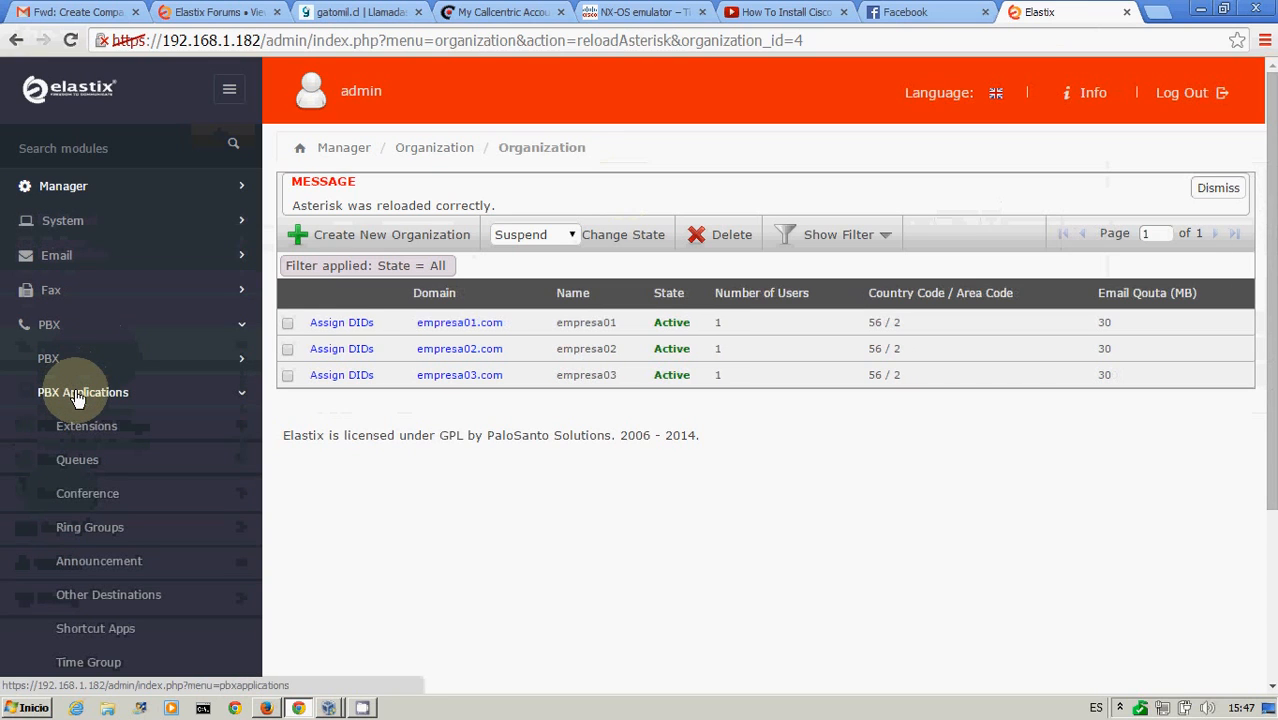
{"action": "left_click", "coordinate": [86, 430]}
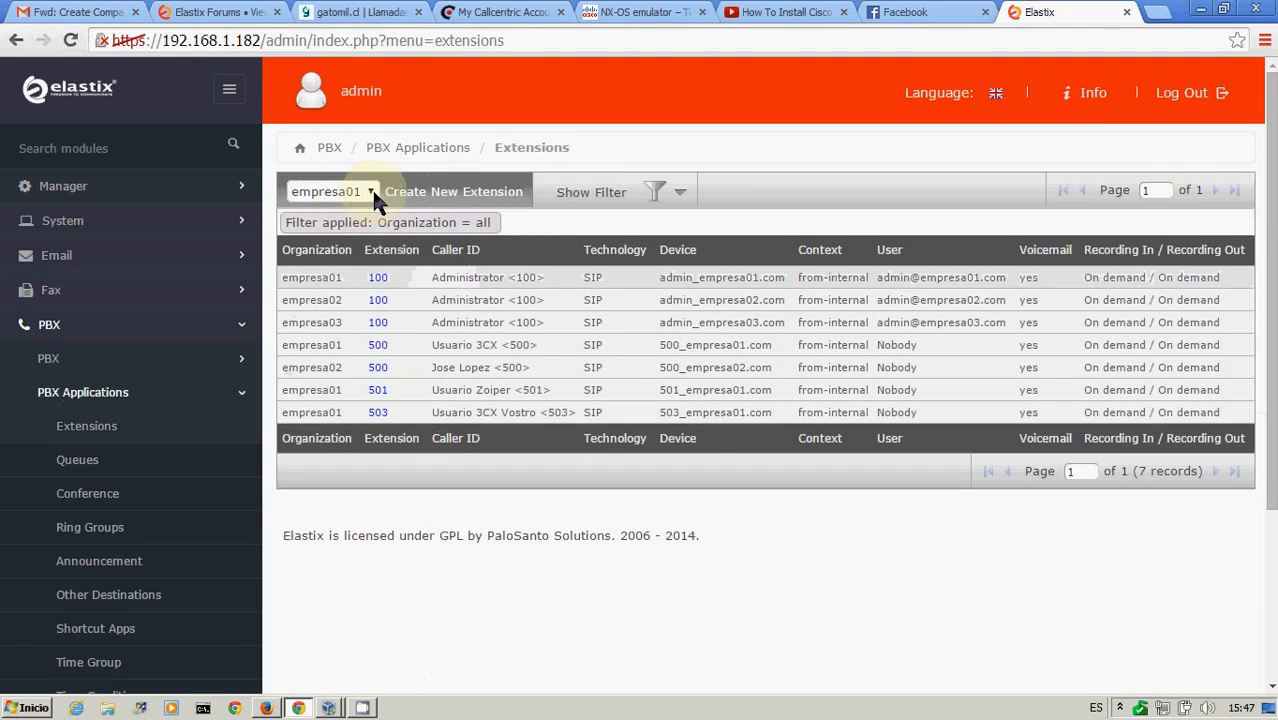
{"action": "left_click", "coordinate": [370, 193]}
{"action": "left_click", "coordinate": [340, 243]}
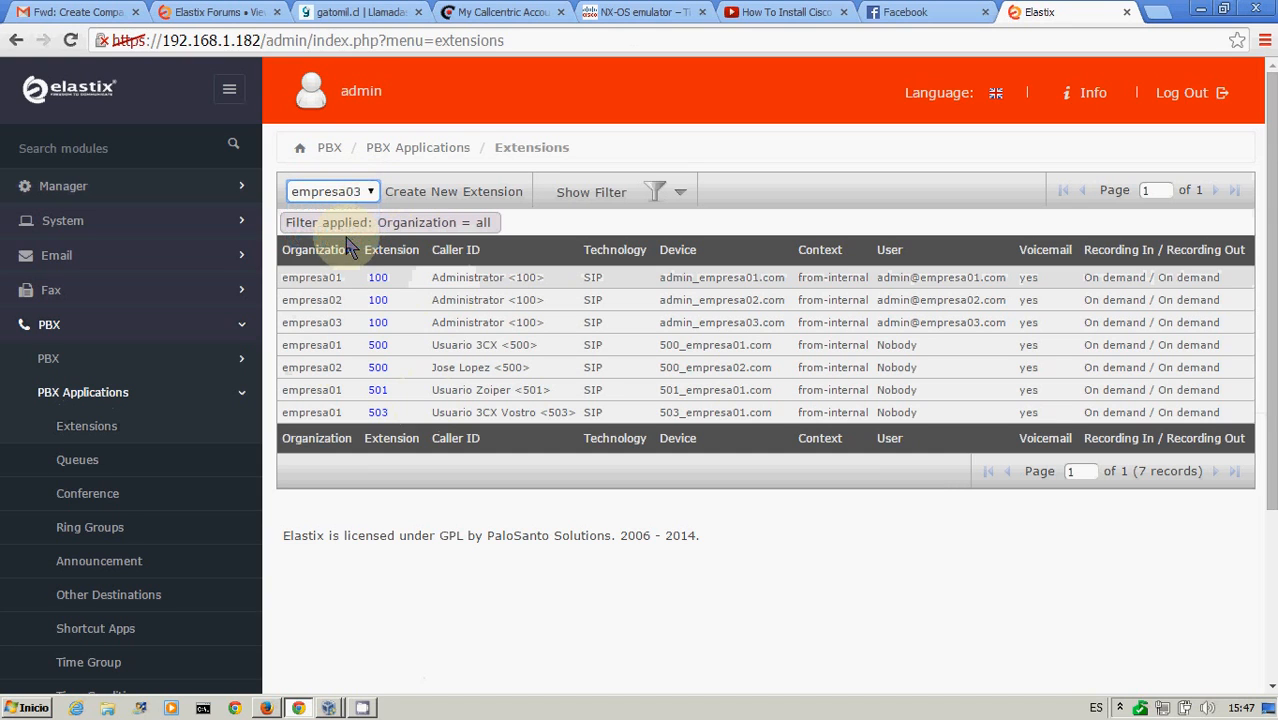
Start a new empresa03 extension numbered 500 and enter its SIP secret
{"action": "left_click", "coordinate": [452, 196]}
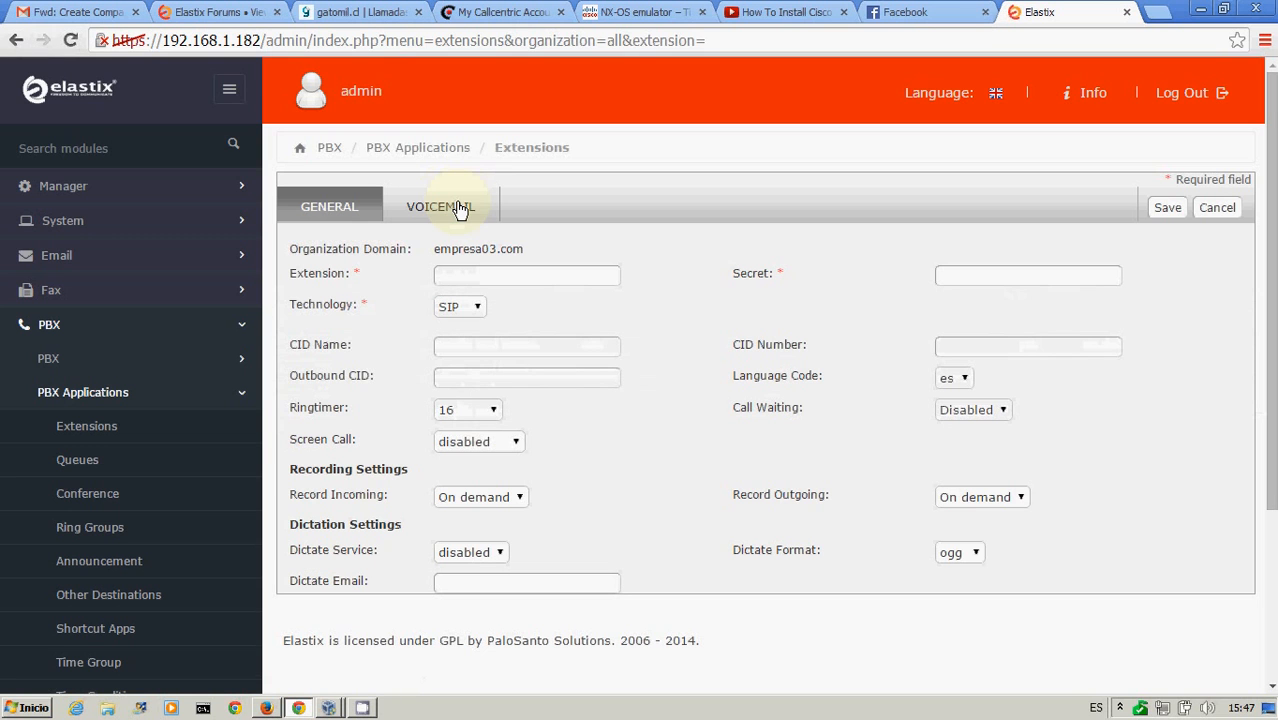
{"action": "left_click", "coordinate": [487, 277]}
{"action": "type", "text": "500"}
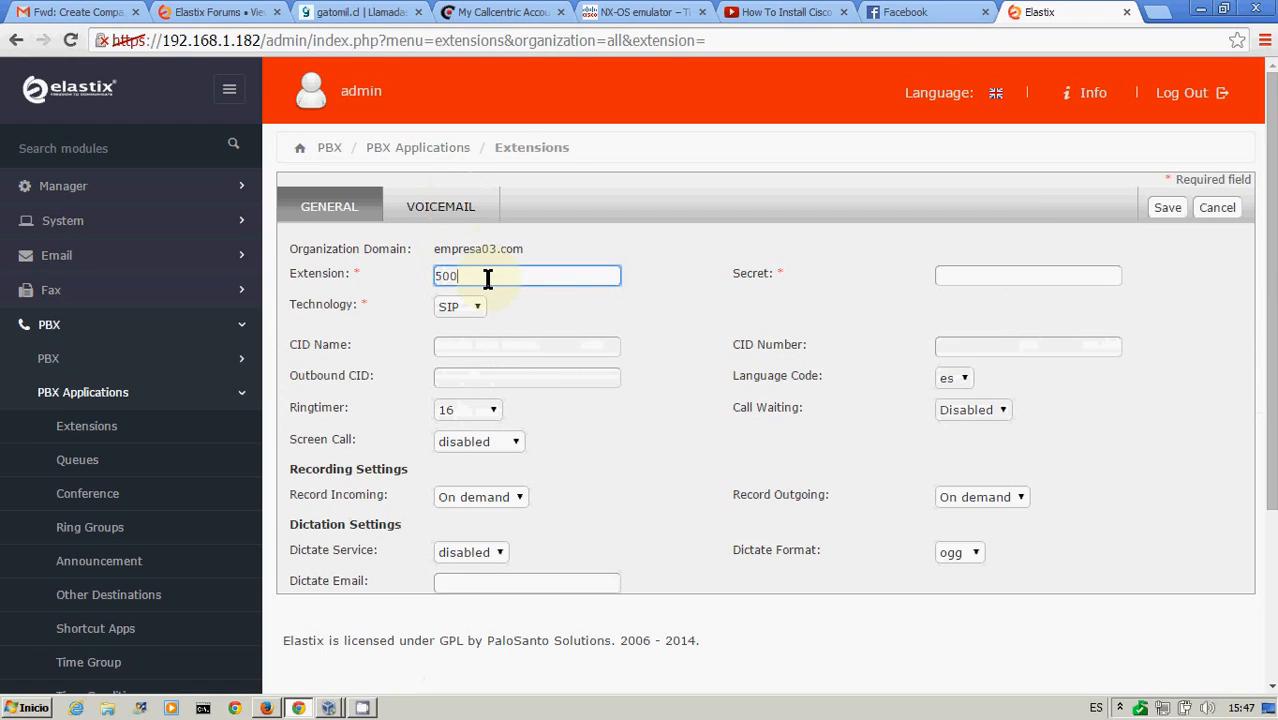
{"action": "key", "text": "Tab"}
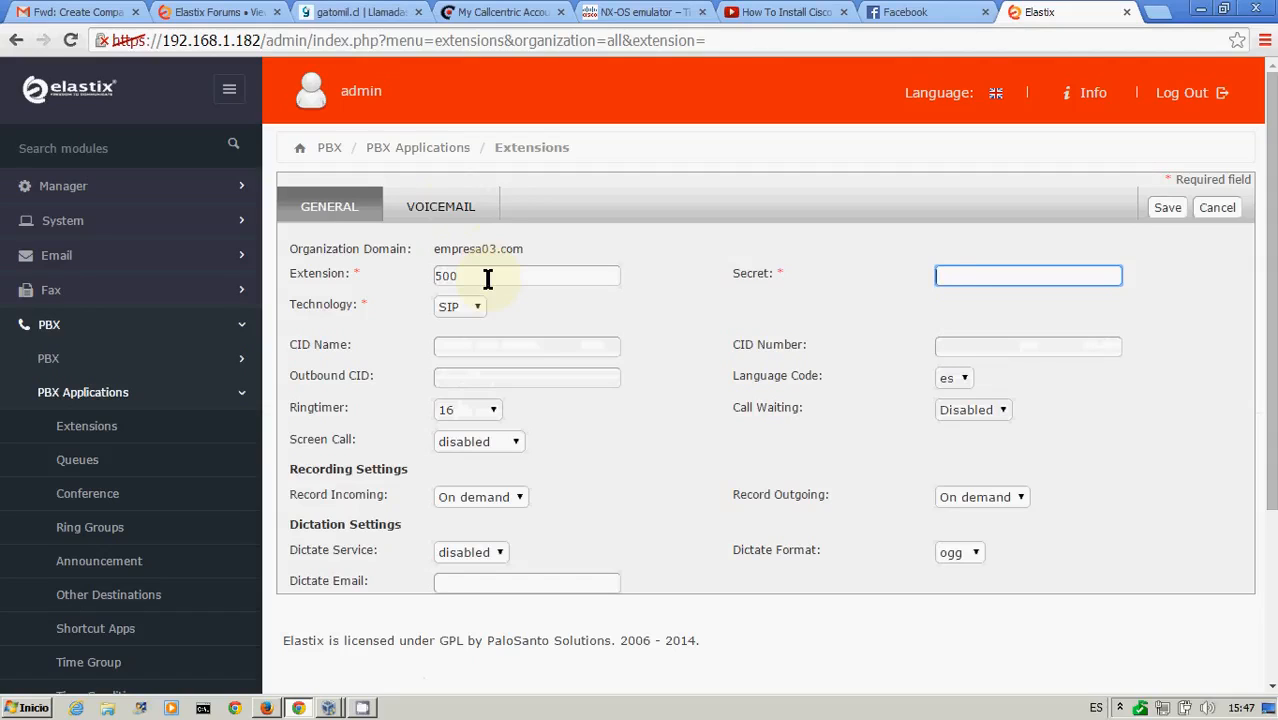
Set the extension's caller ID name to Usuario_500, keeping the language code es
{"action": "left_click", "coordinate": [460, 346]}
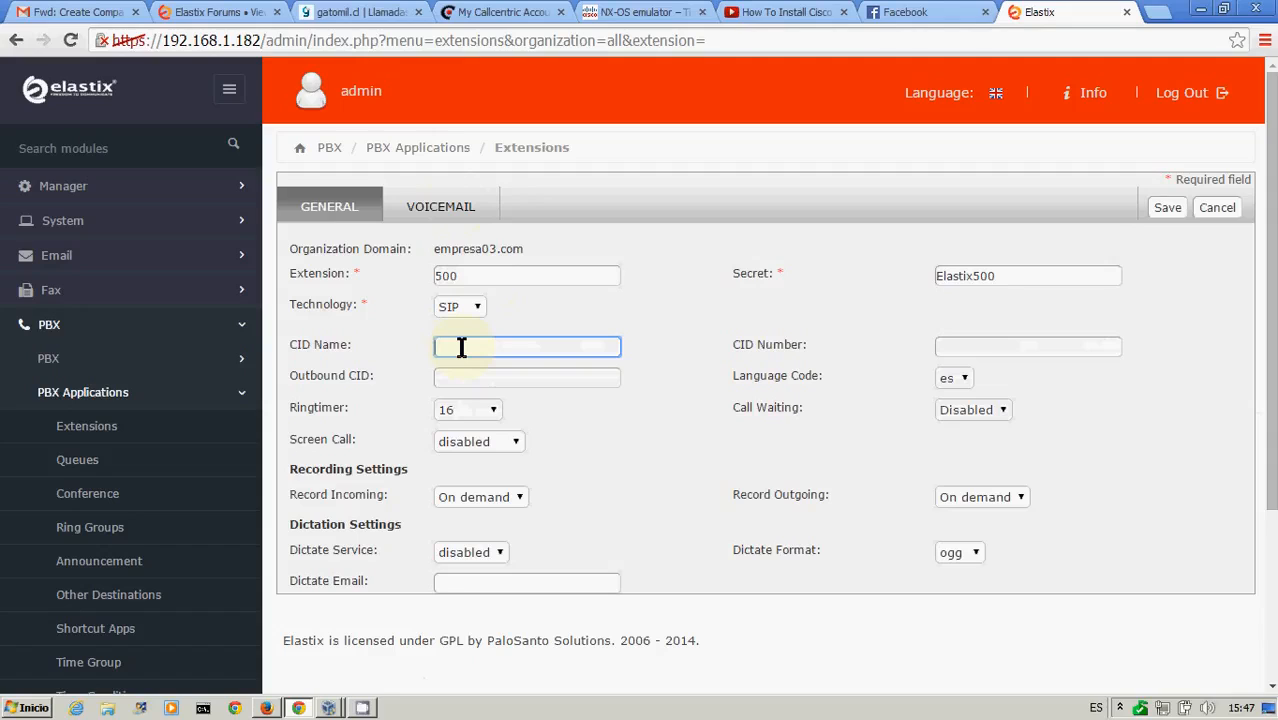
{"action": "type", "text": "Usuario"}
{"action": "key", "text": "BackSpace"}
{"action": "type", "text": "_500"}
{"action": "left_click", "coordinate": [961, 378]}
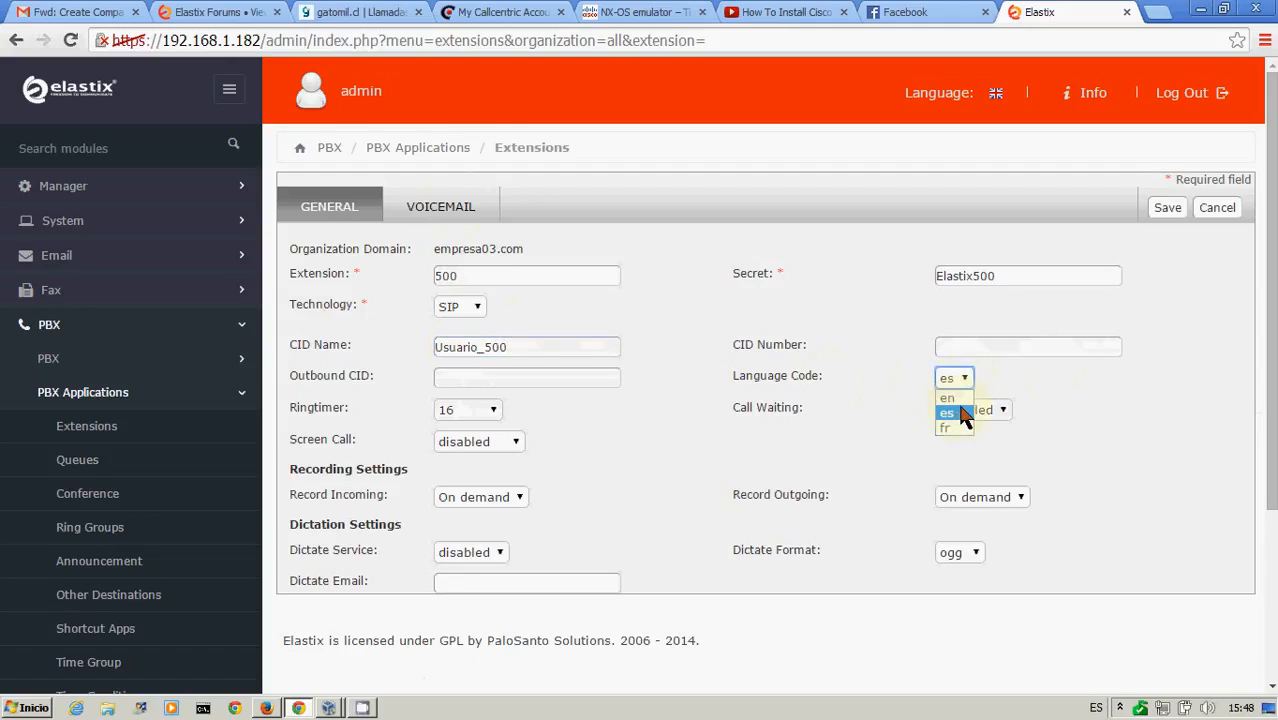
{"action": "left_click", "coordinate": [1012, 381]}
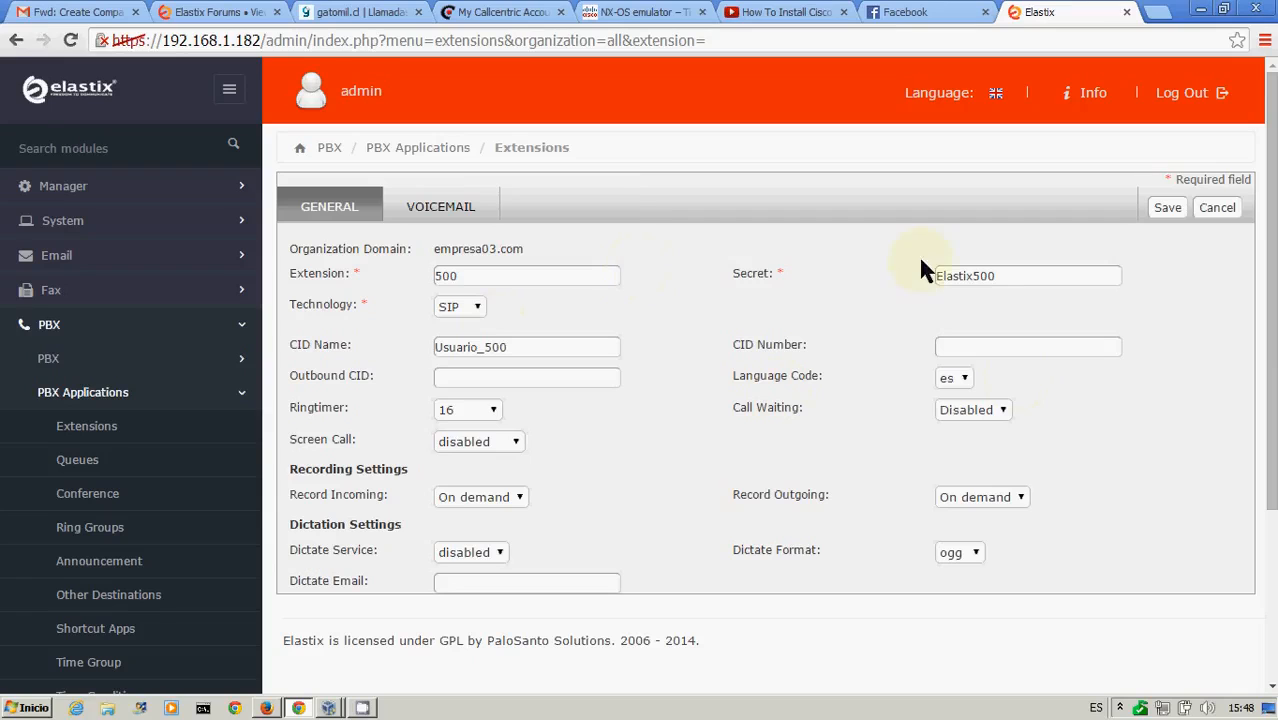
Enable voicemail for the extension, enter the voicemail password, and save the new extension
{"action": "left_click", "coordinate": [442, 208]}
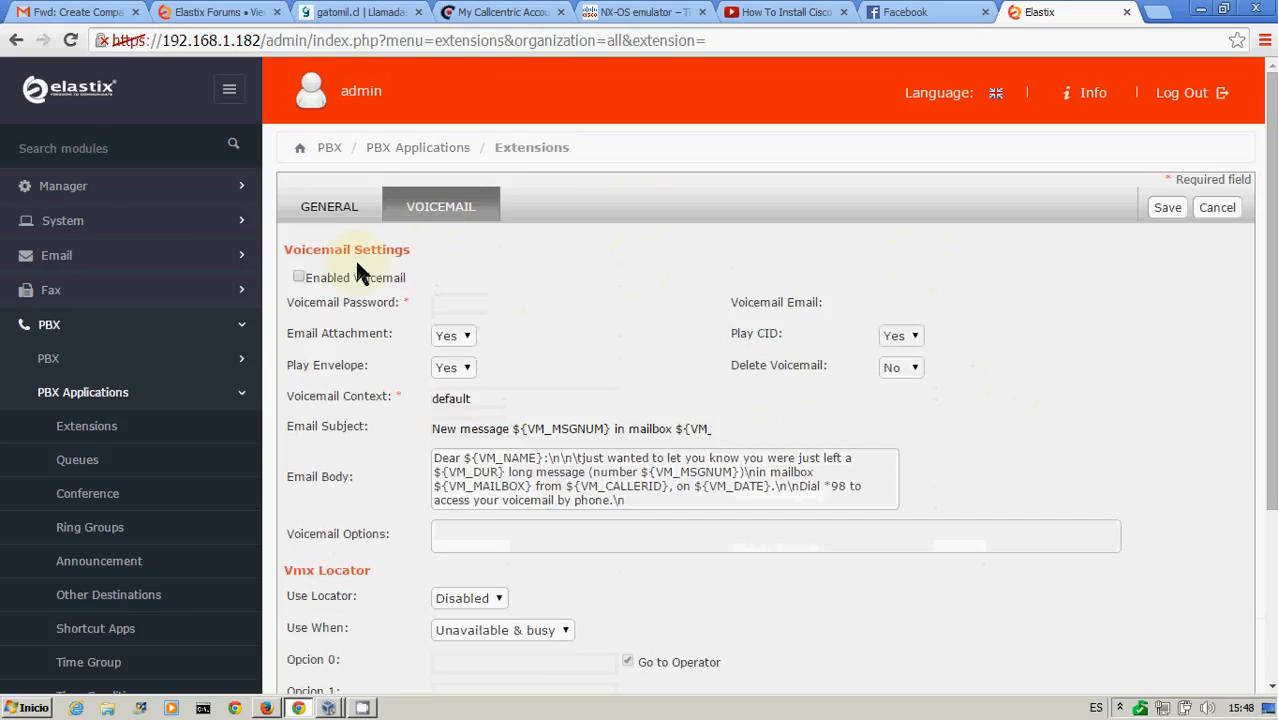
{"action": "left_click", "coordinate": [299, 278]}
{"action": "left_click", "coordinate": [470, 302]}
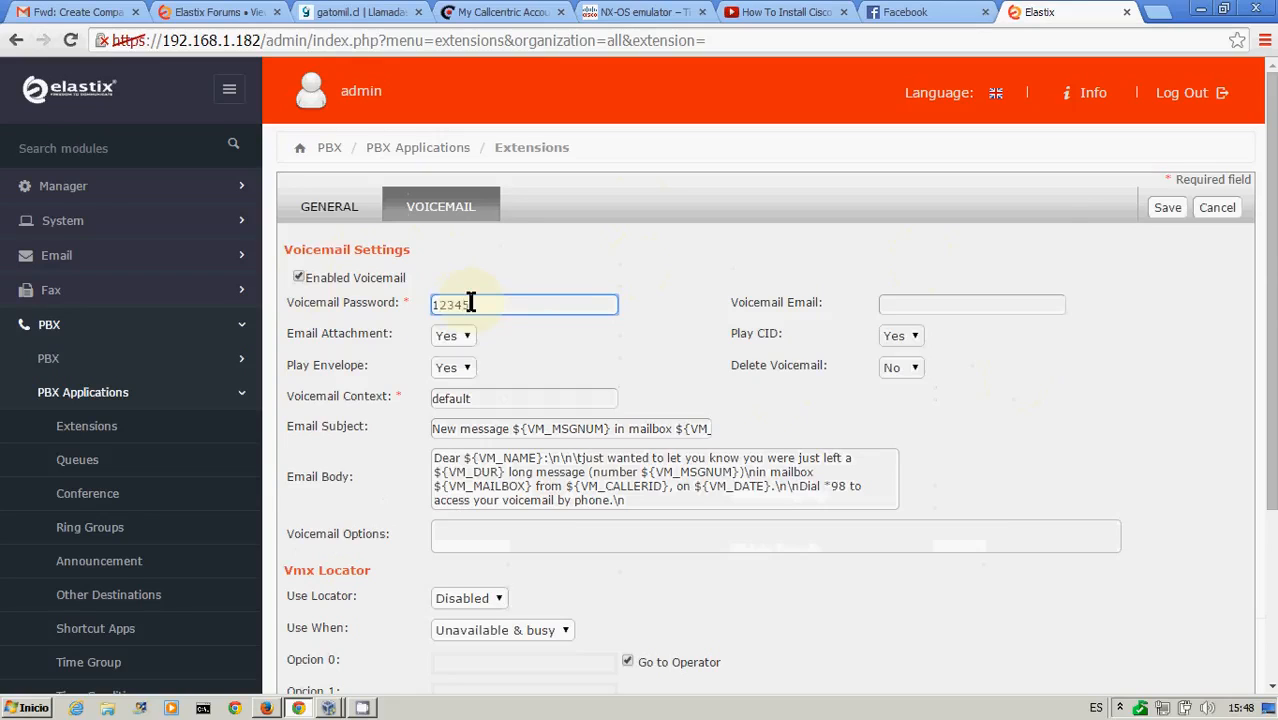
{"action": "left_click", "coordinate": [1165, 207]}
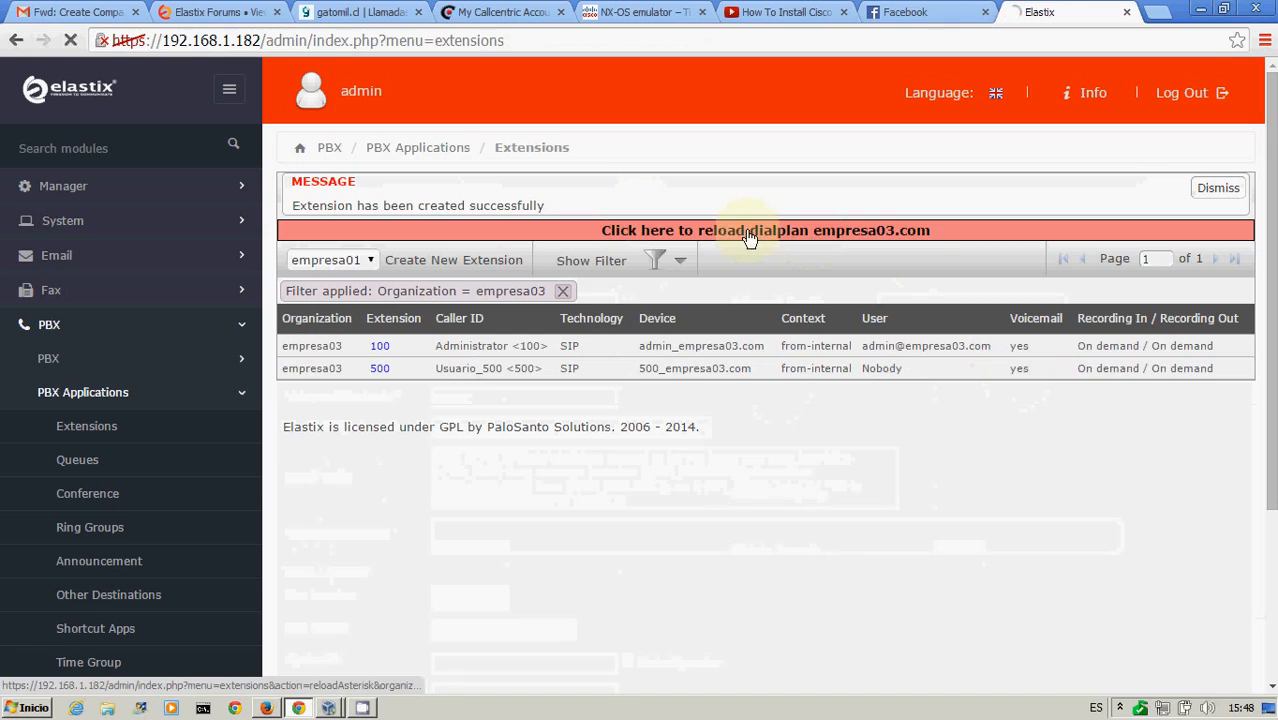
Reload the empresa03.com dialplan and filter the extension list to organization empresa03
{"action": "left_click", "coordinate": [748, 234]}
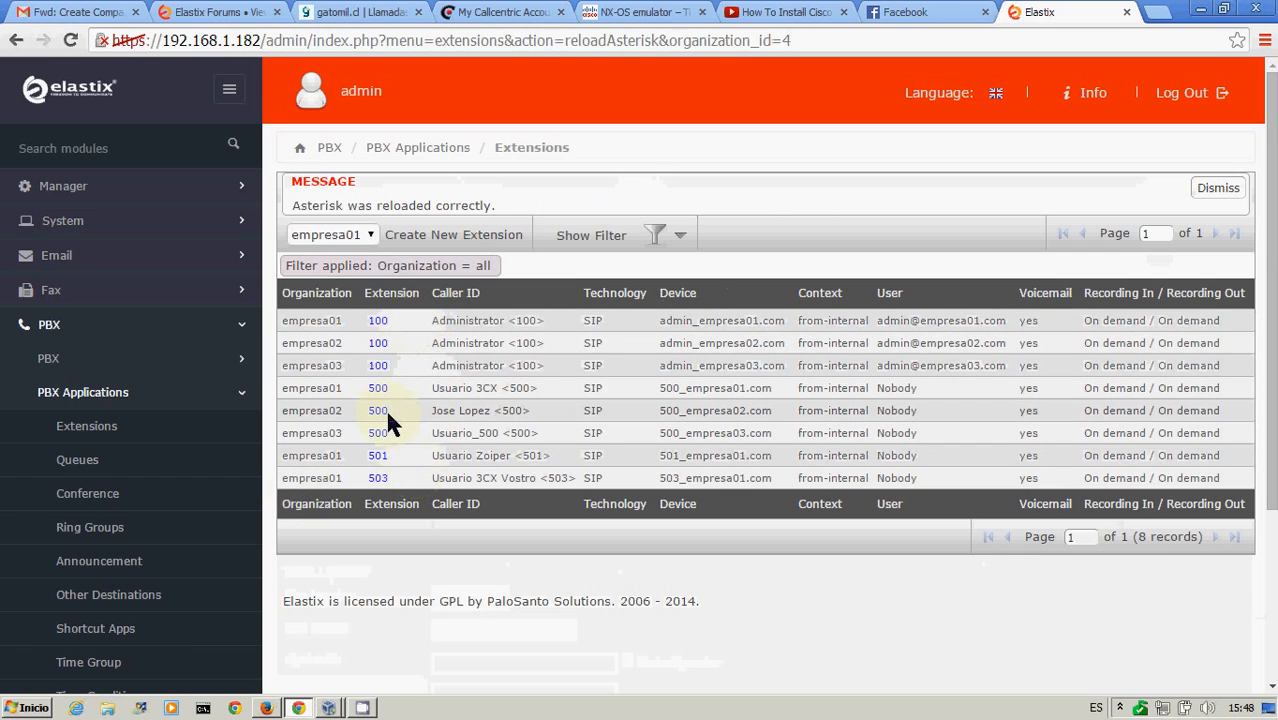
{"action": "left_click", "coordinate": [677, 246]}
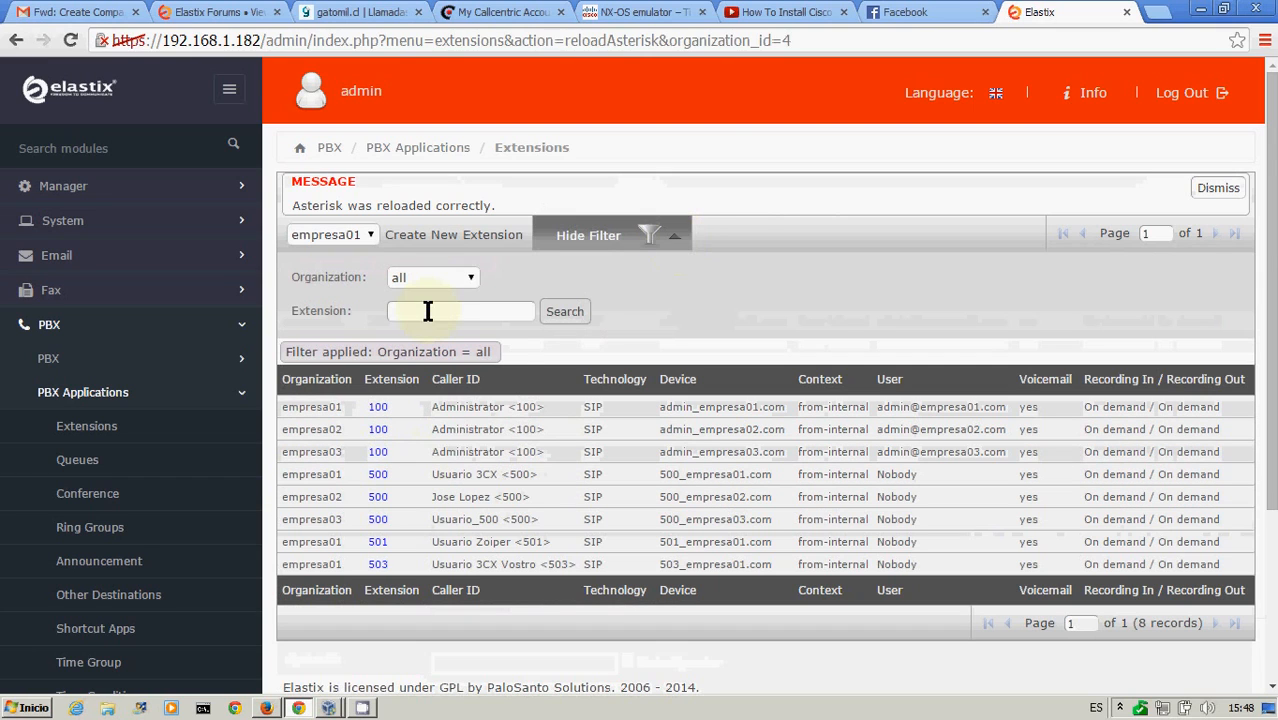
{"action": "left_click", "coordinate": [485, 278]}
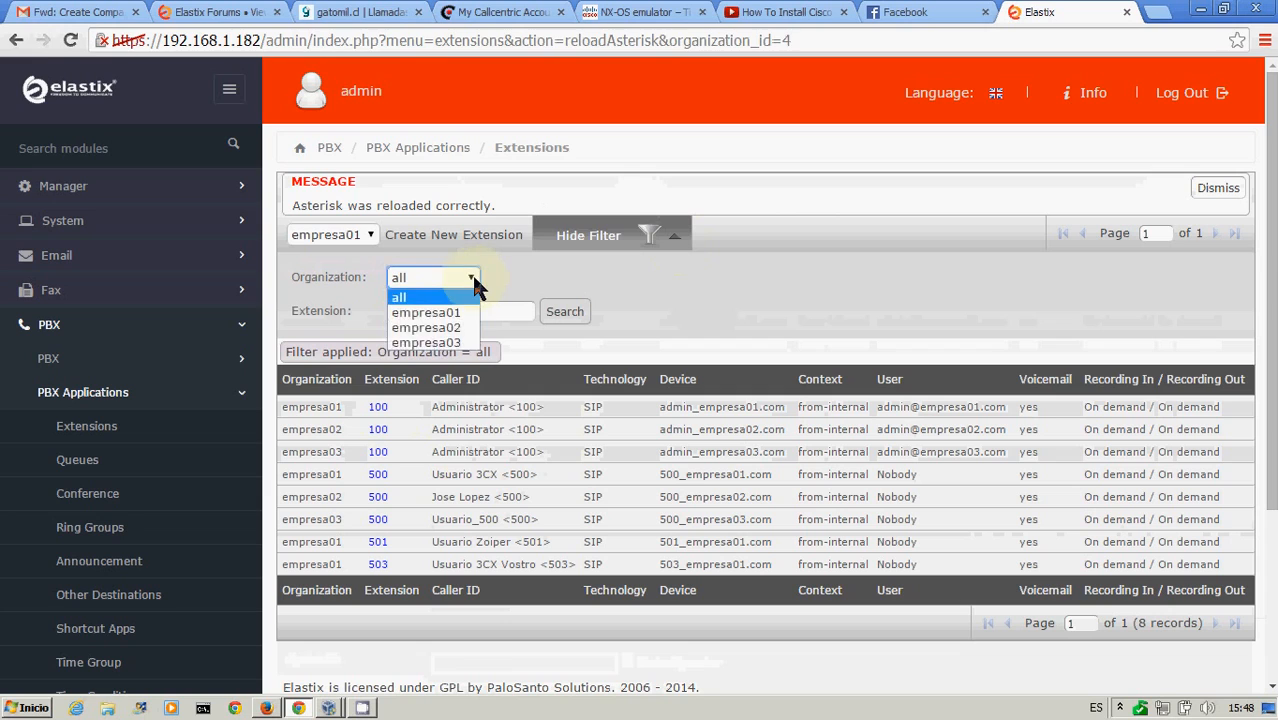
{"action": "left_click", "coordinate": [441, 340]}
{"action": "left_click", "coordinate": [563, 311]}
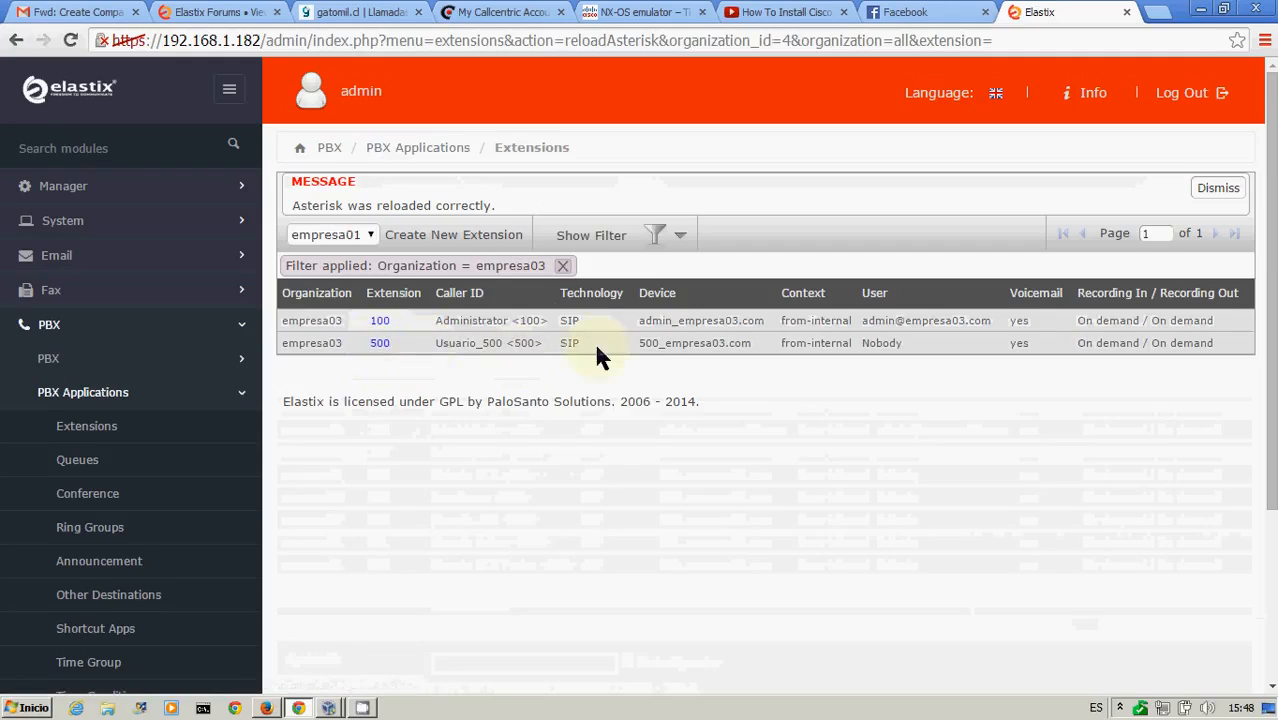
Edit extension 500, re-enter its SIP secret, apply the changes and reload the dialplan
{"action": "left_click", "coordinate": [379, 346]}
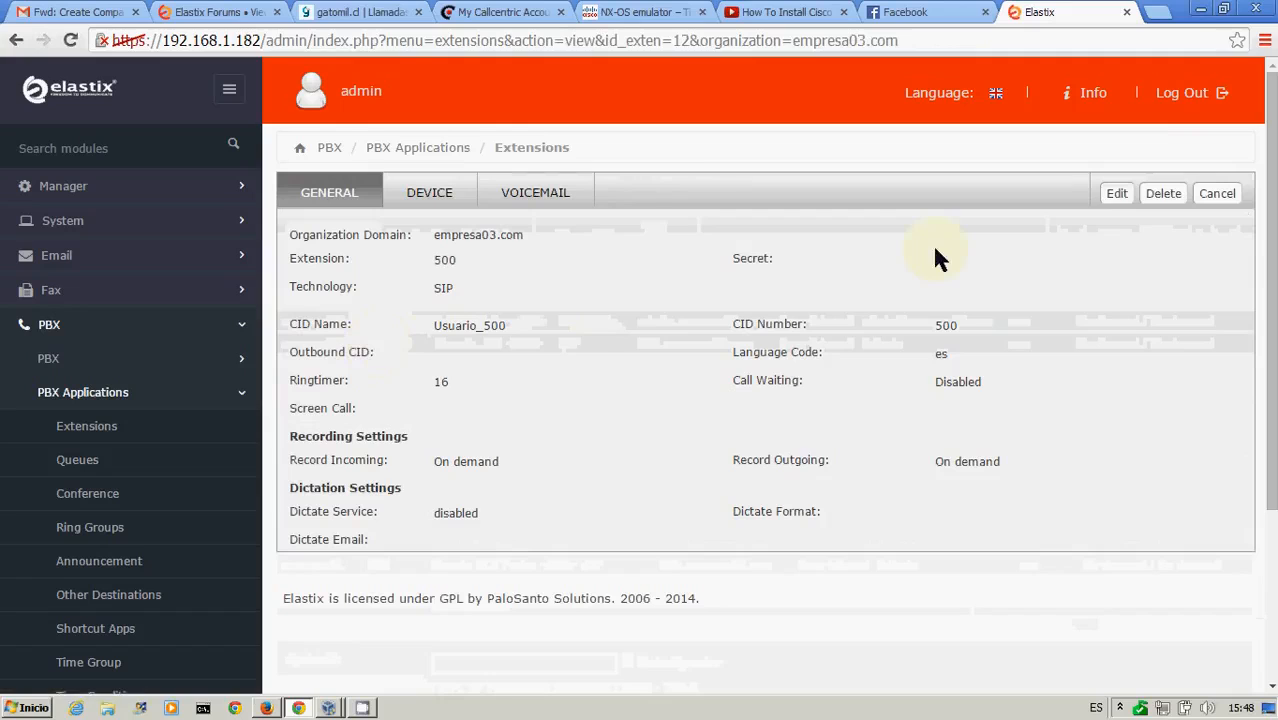
{"action": "left_click", "coordinate": [1117, 193]}
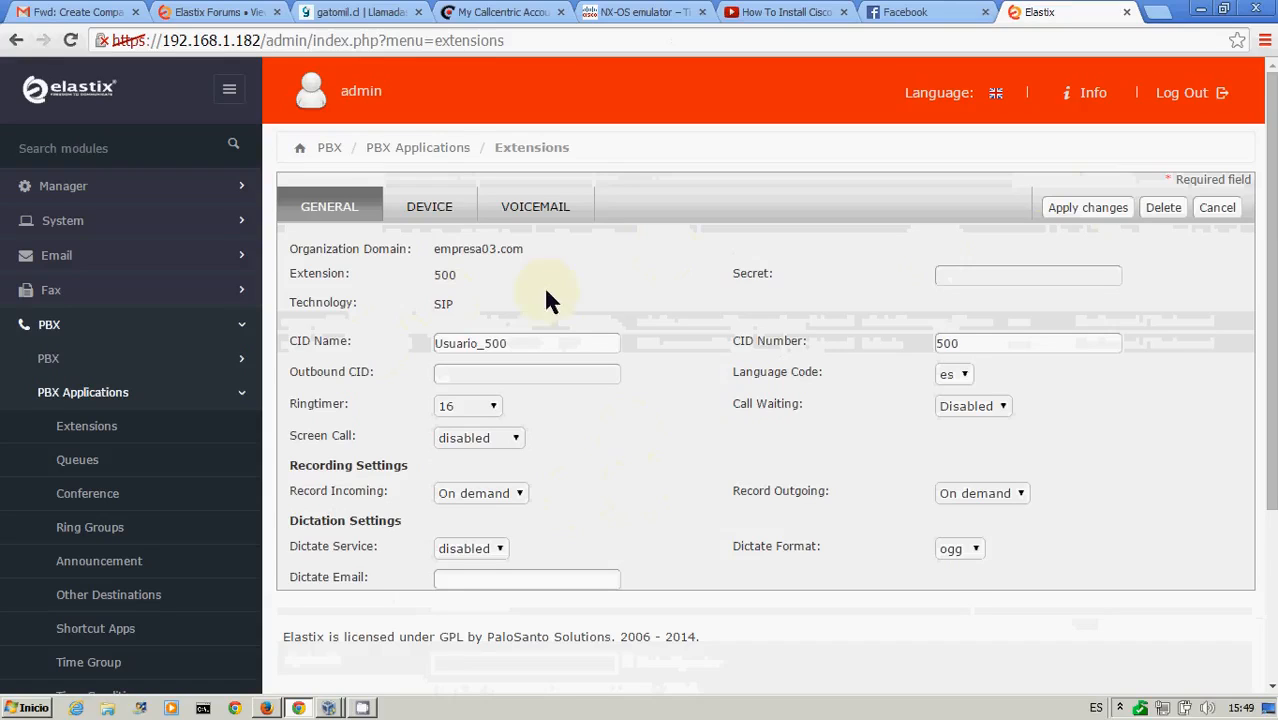
{"action": "left_click", "coordinate": [960, 274]}
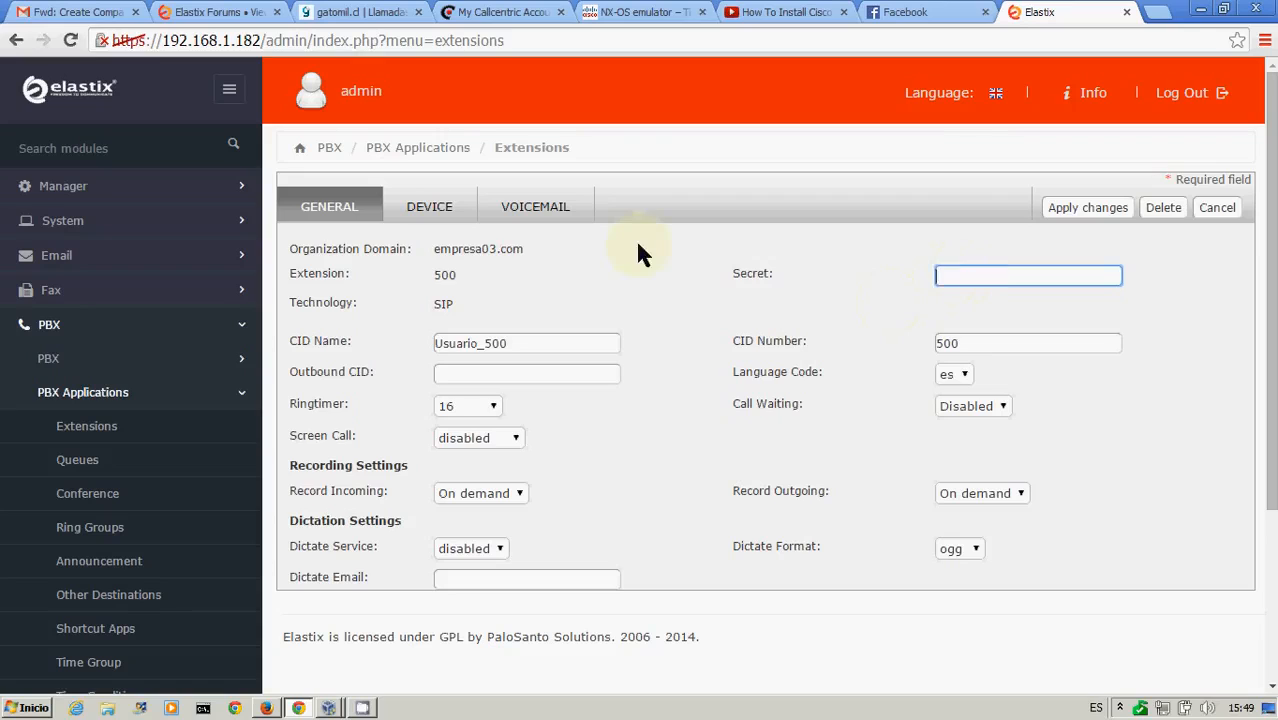
{"action": "left_click", "coordinate": [523, 438]}
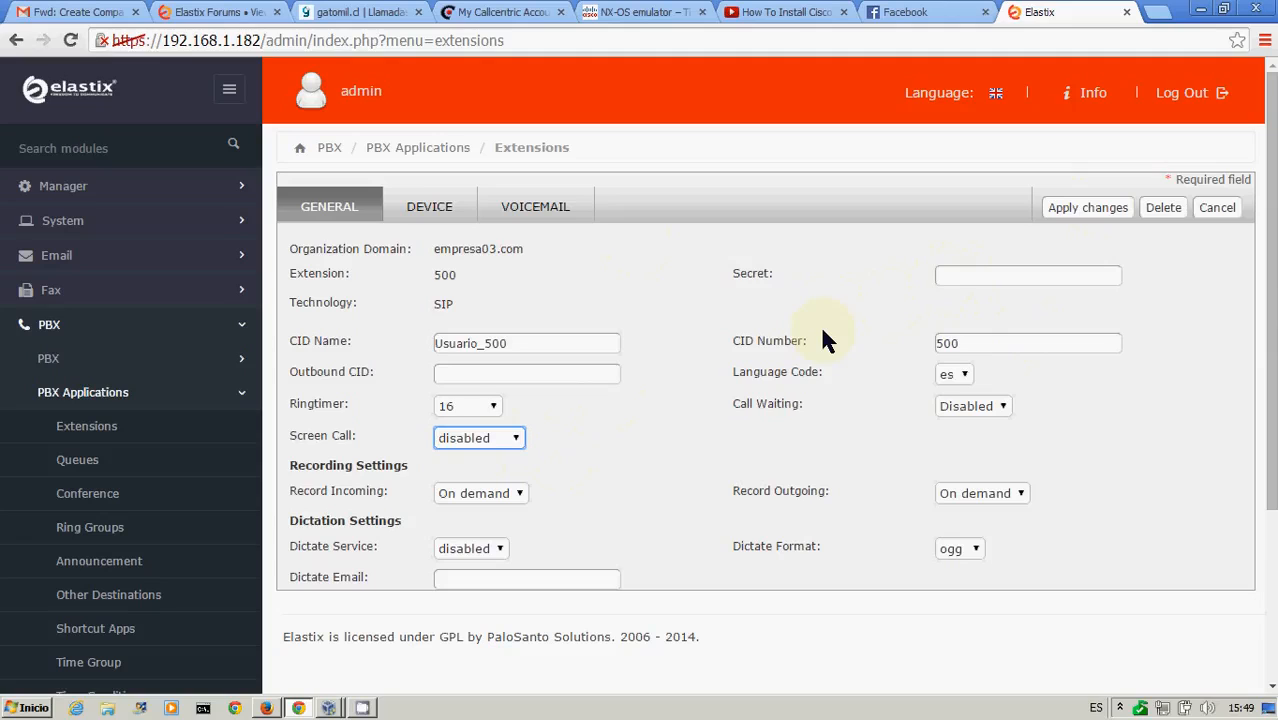
{"action": "left_click", "coordinate": [981, 275]}
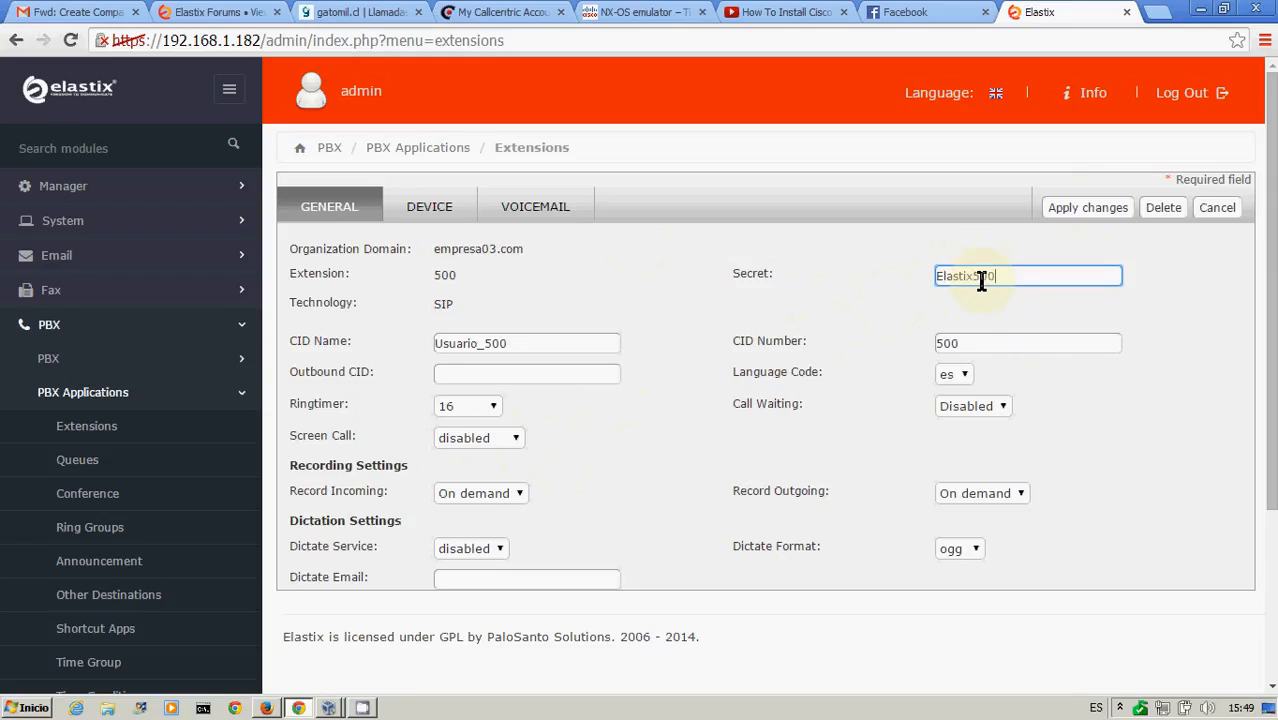
{"action": "left_click", "coordinate": [1090, 212]}
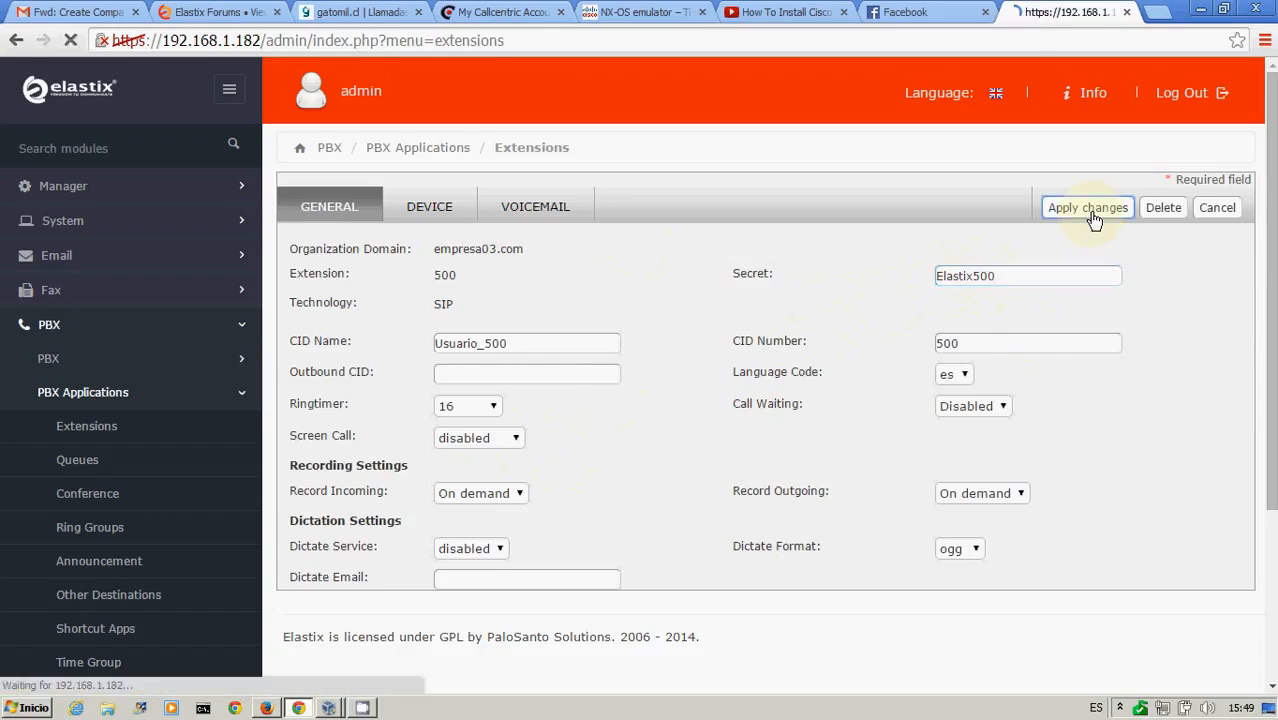
{"action": "left_click", "coordinate": [814, 238]}
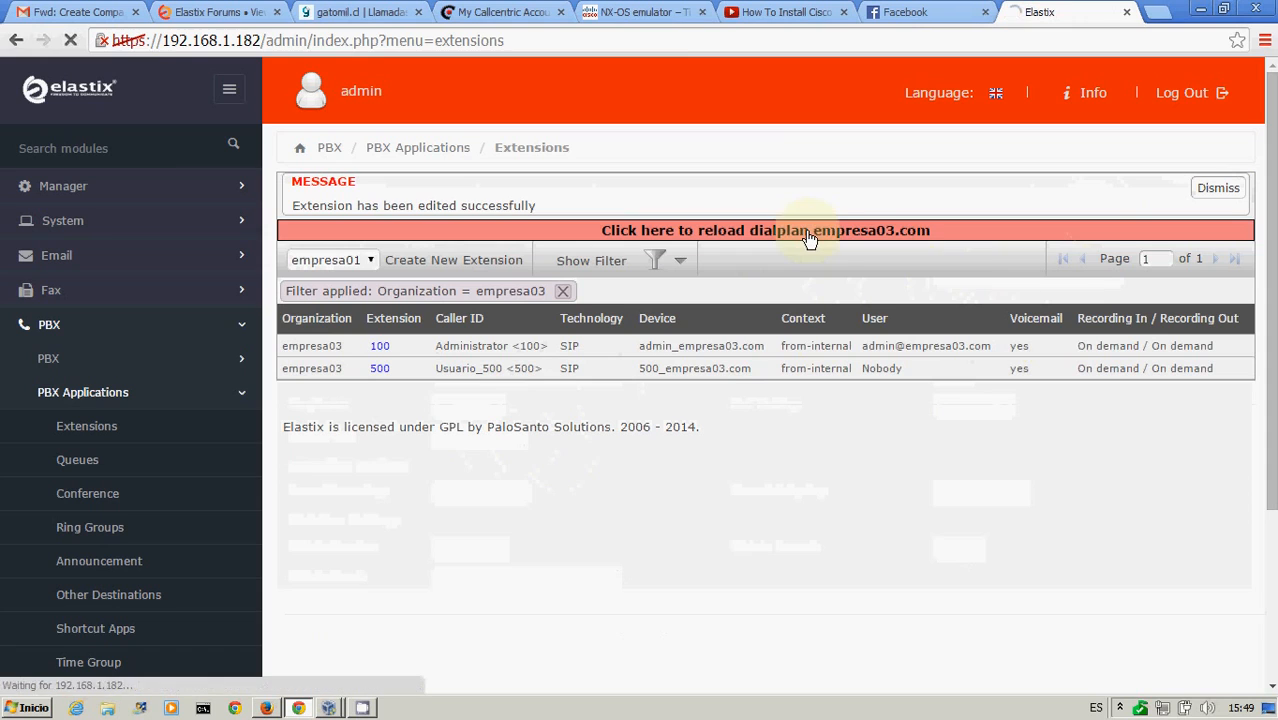
Launch 3CX Phone and open the settings of the Cuenta Elastix 3 SIP account
{"action": "left_click", "coordinate": [16, 709]}
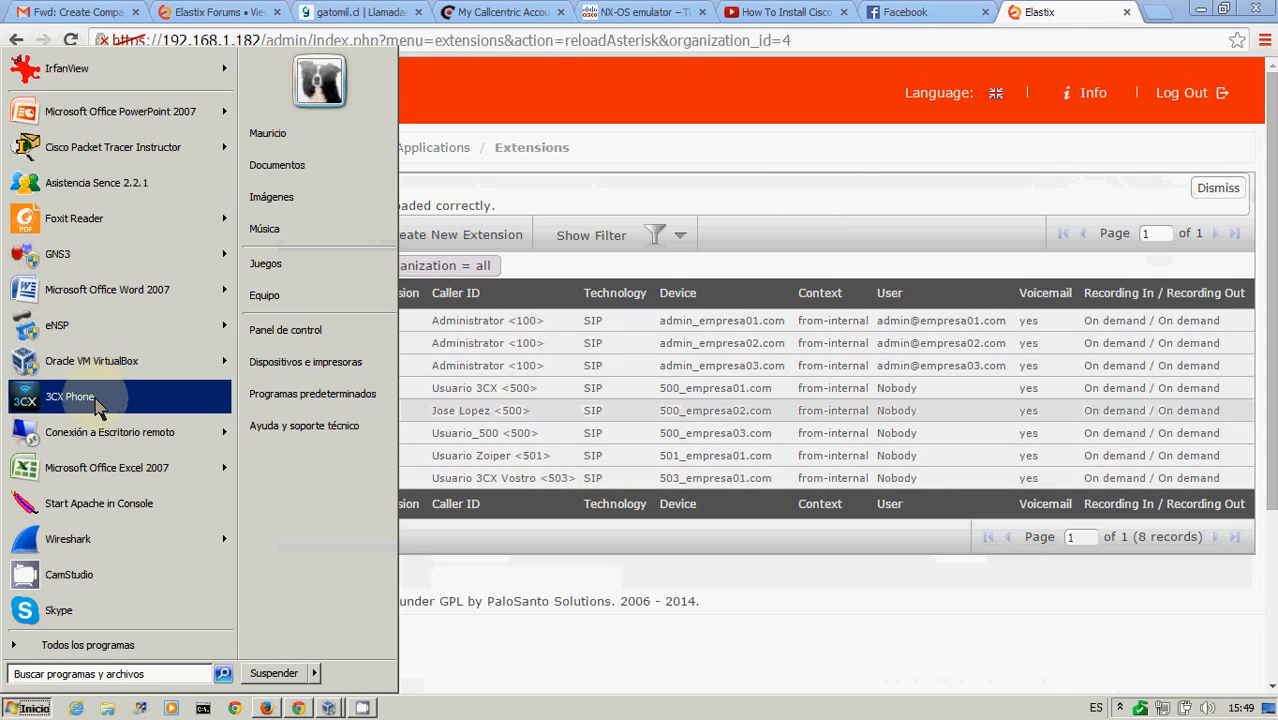
{"action": "left_click", "coordinate": [818, 239]}
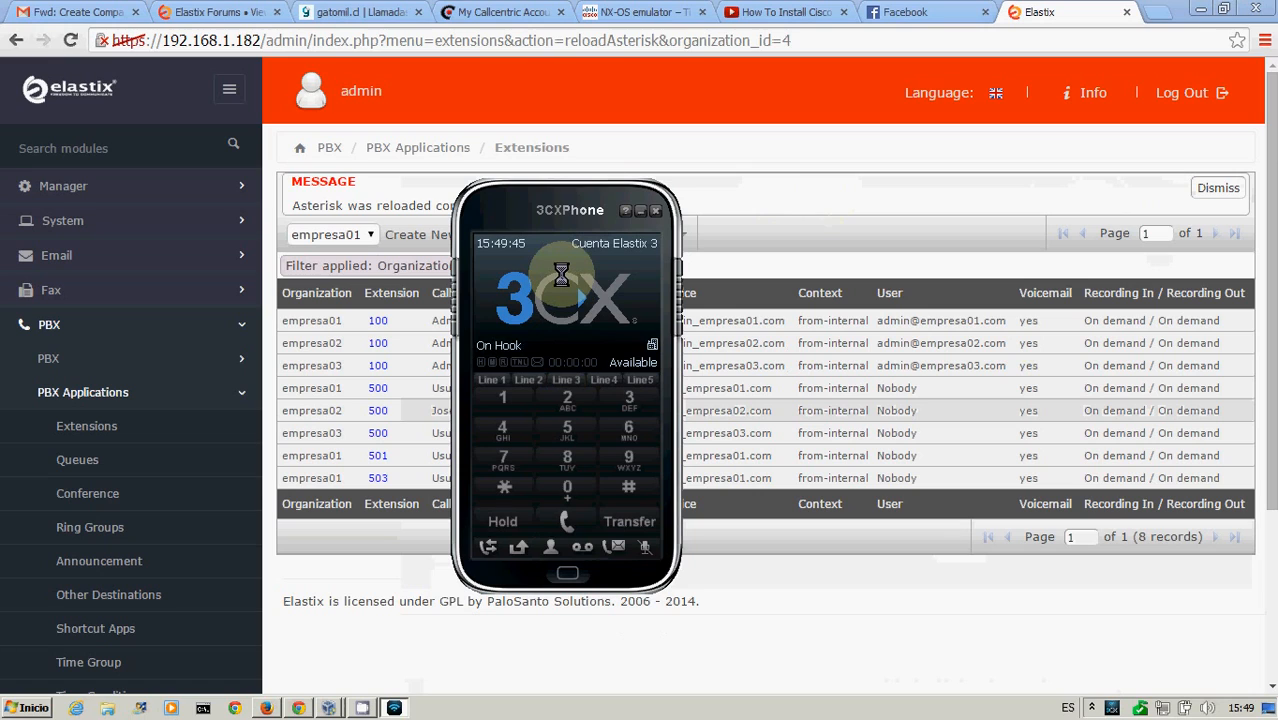
{"action": "left_click", "coordinate": [561, 275]}
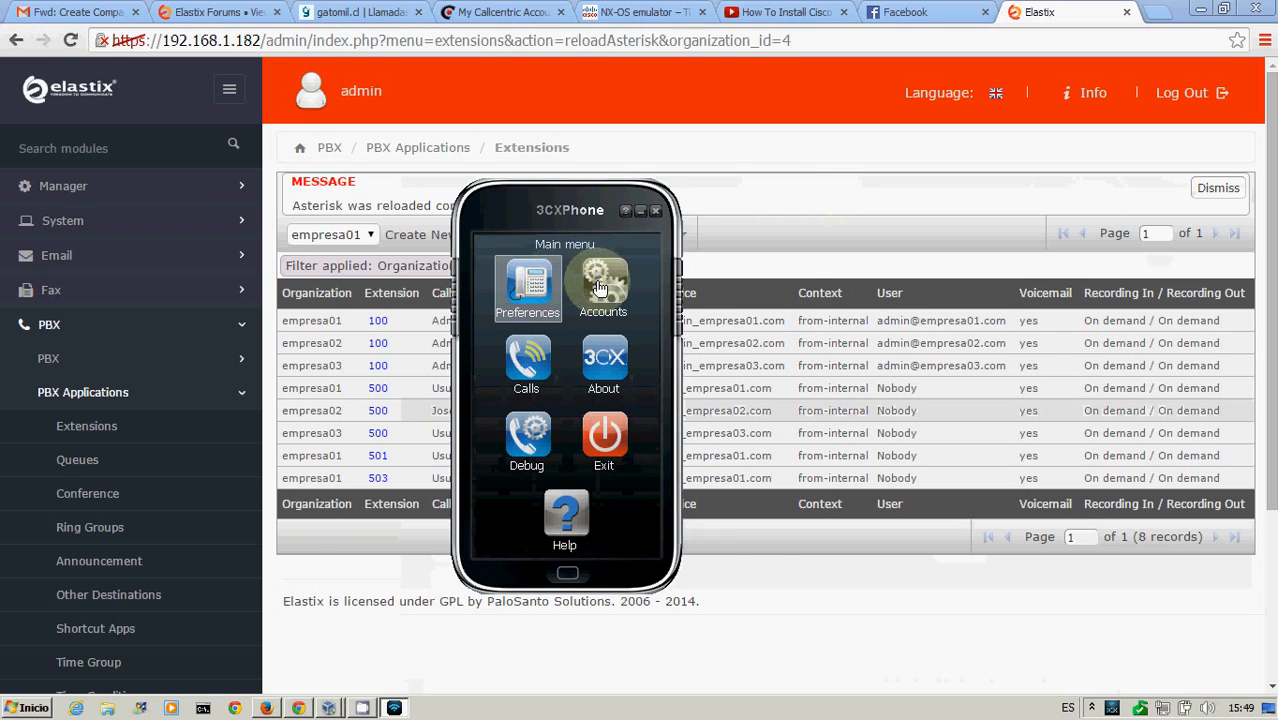
{"action": "left_click", "coordinate": [600, 286]}
{"action": "left_click", "coordinate": [757, 312]}
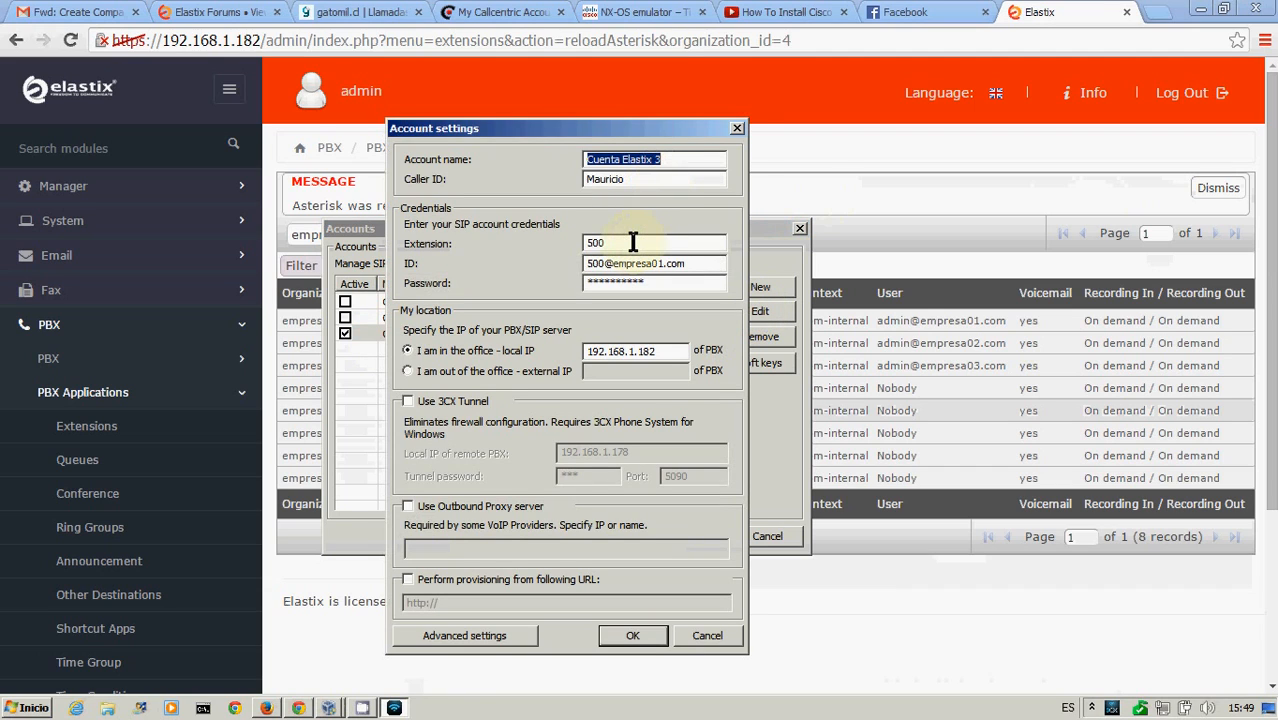
{"action": "left_click", "coordinate": [632, 242]}
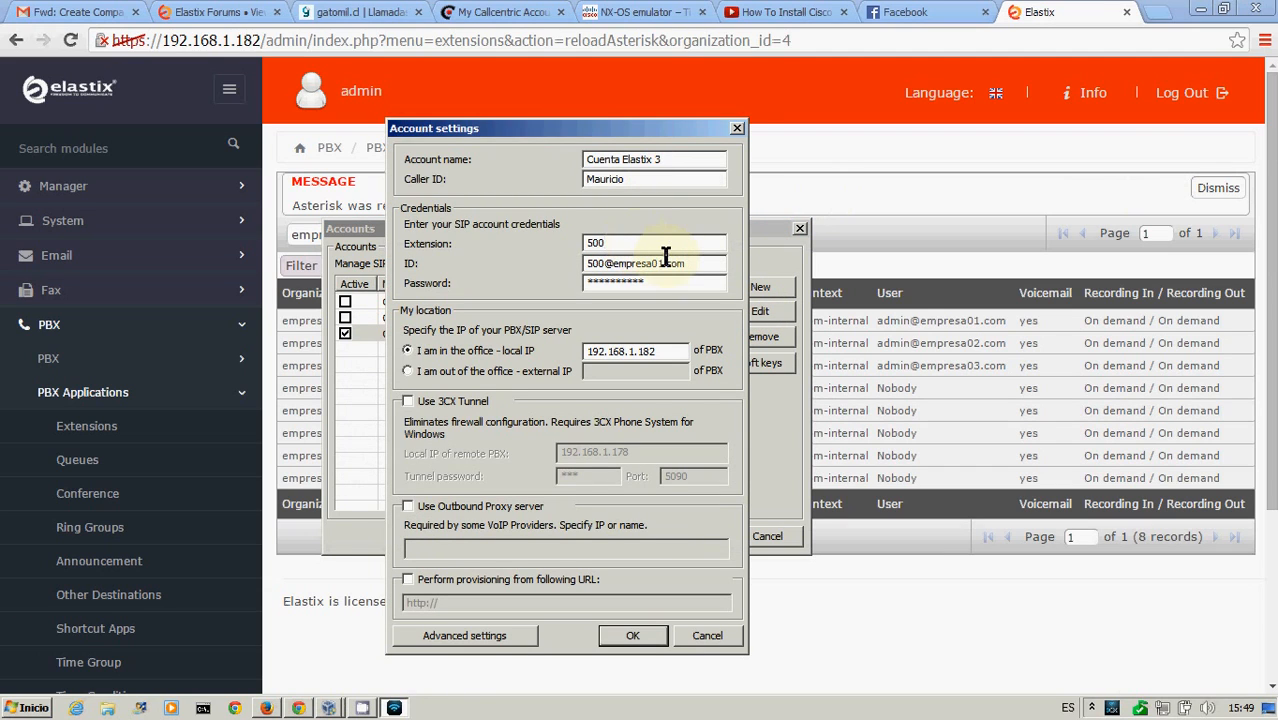
{"action": "left_click", "coordinate": [665, 260]}
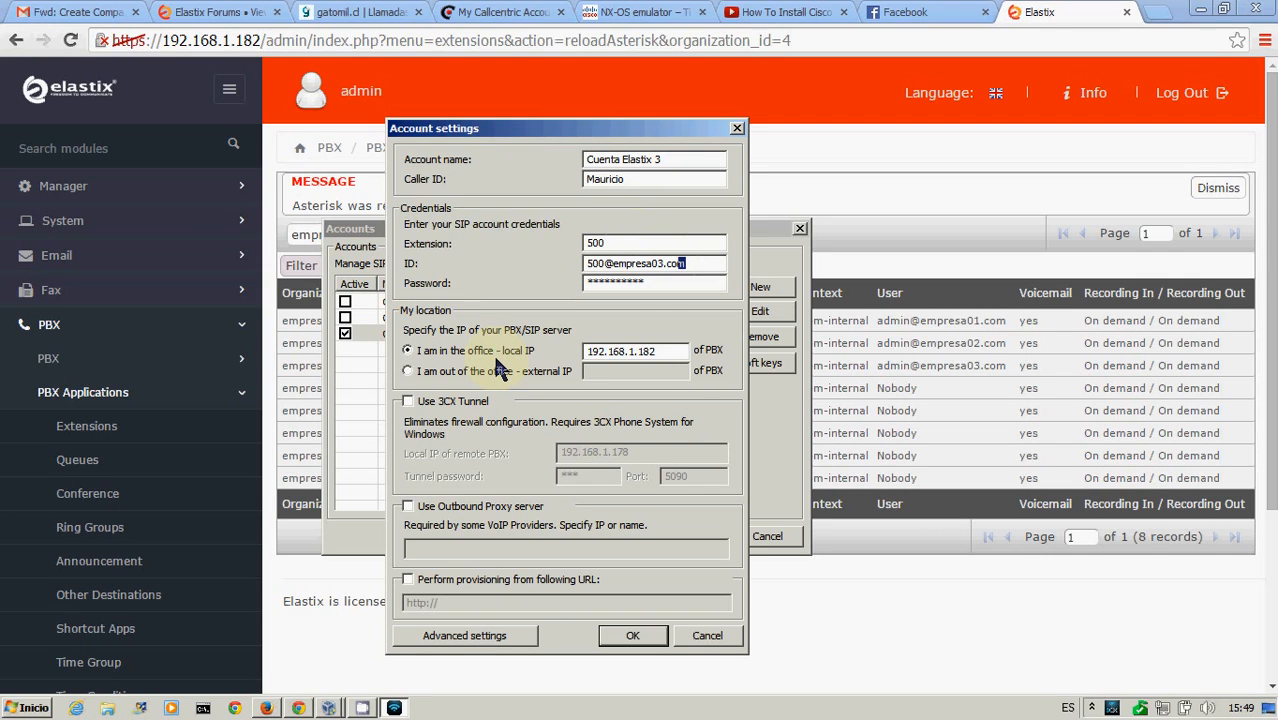
{"action": "key", "text": "ctrl+a"}
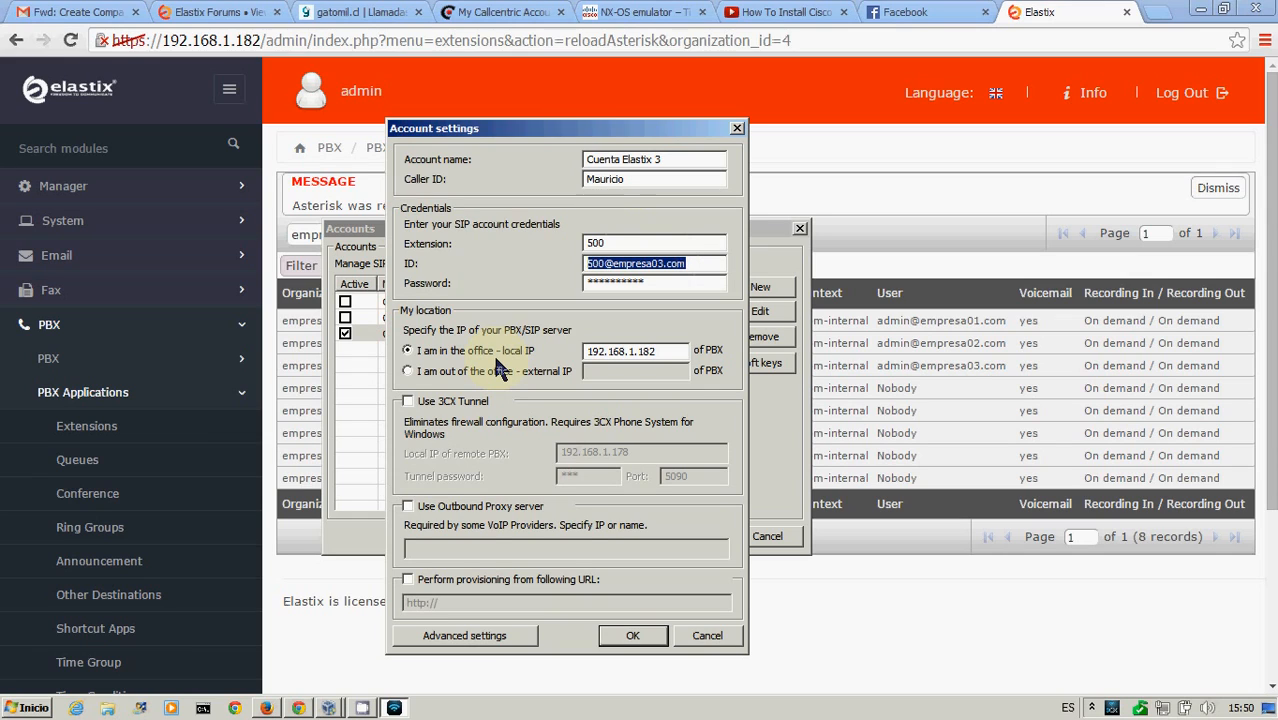
{"action": "key", "text": "Right"}
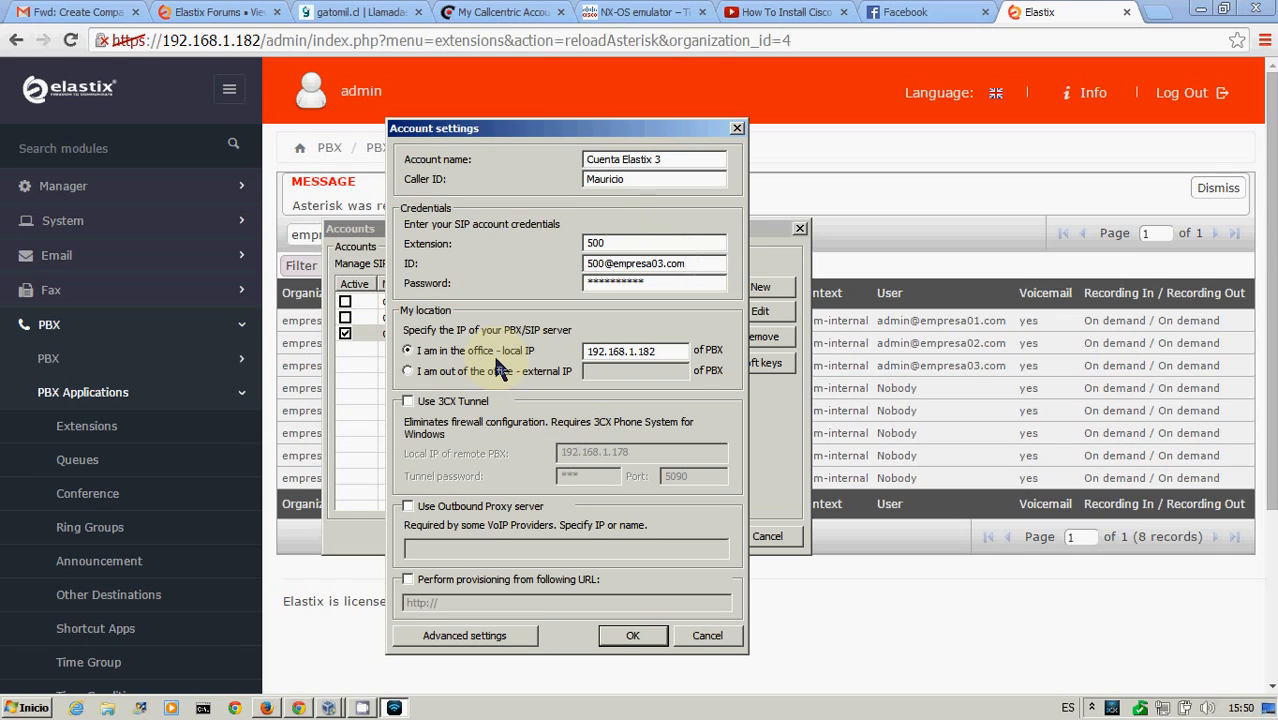
{"action": "left_click_drag", "start_coordinate": [650, 281], "coordinate": [512, 281]}
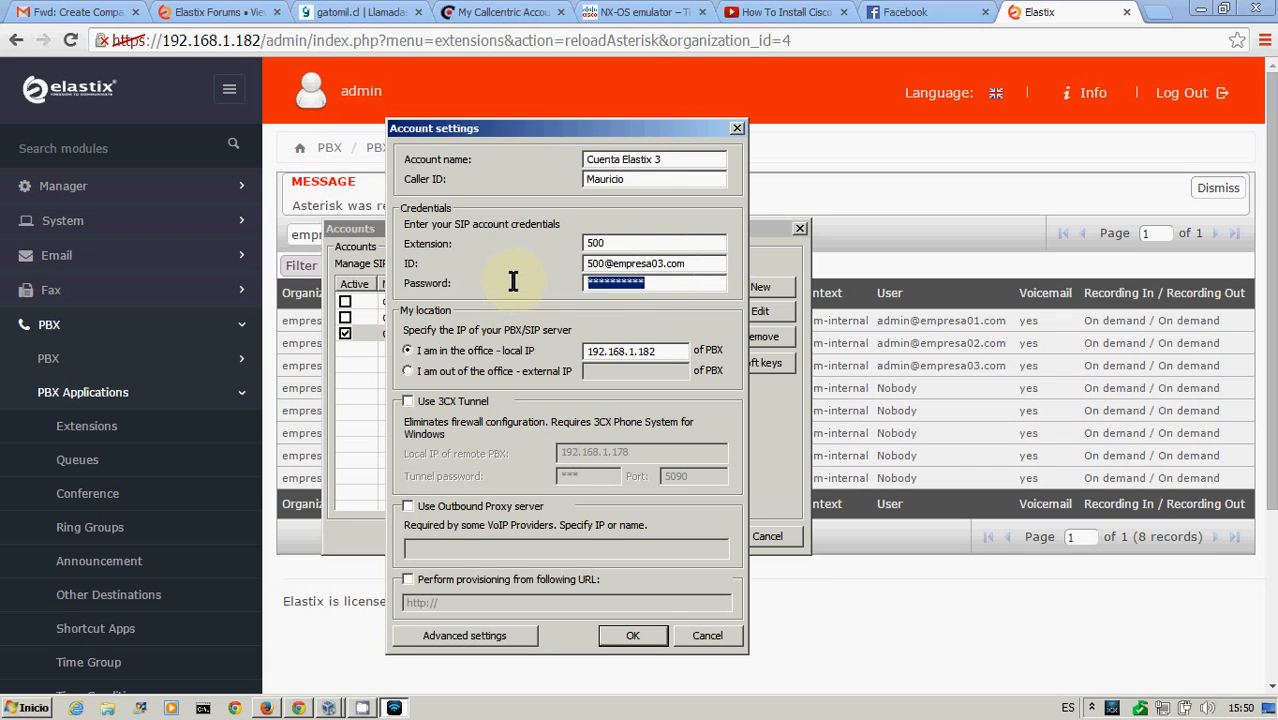
{"action": "left_click", "coordinate": [661, 282]}
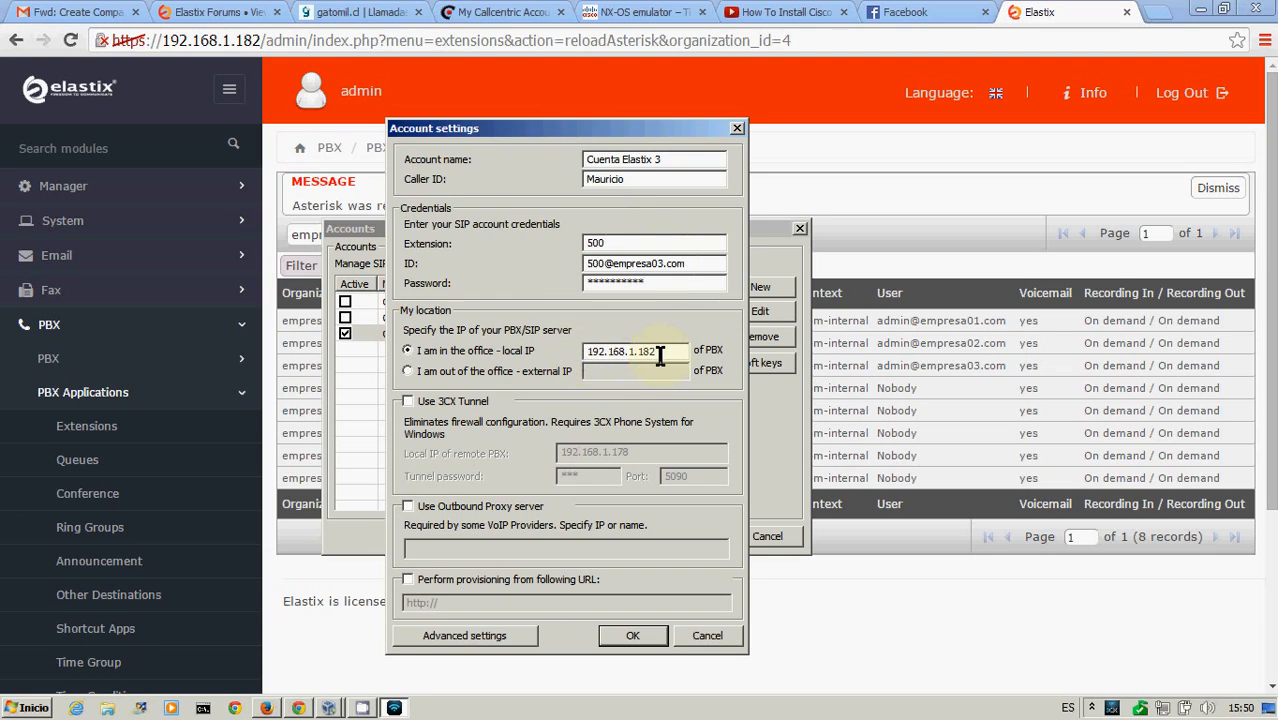
{"action": "left_click", "coordinate": [644, 636]}
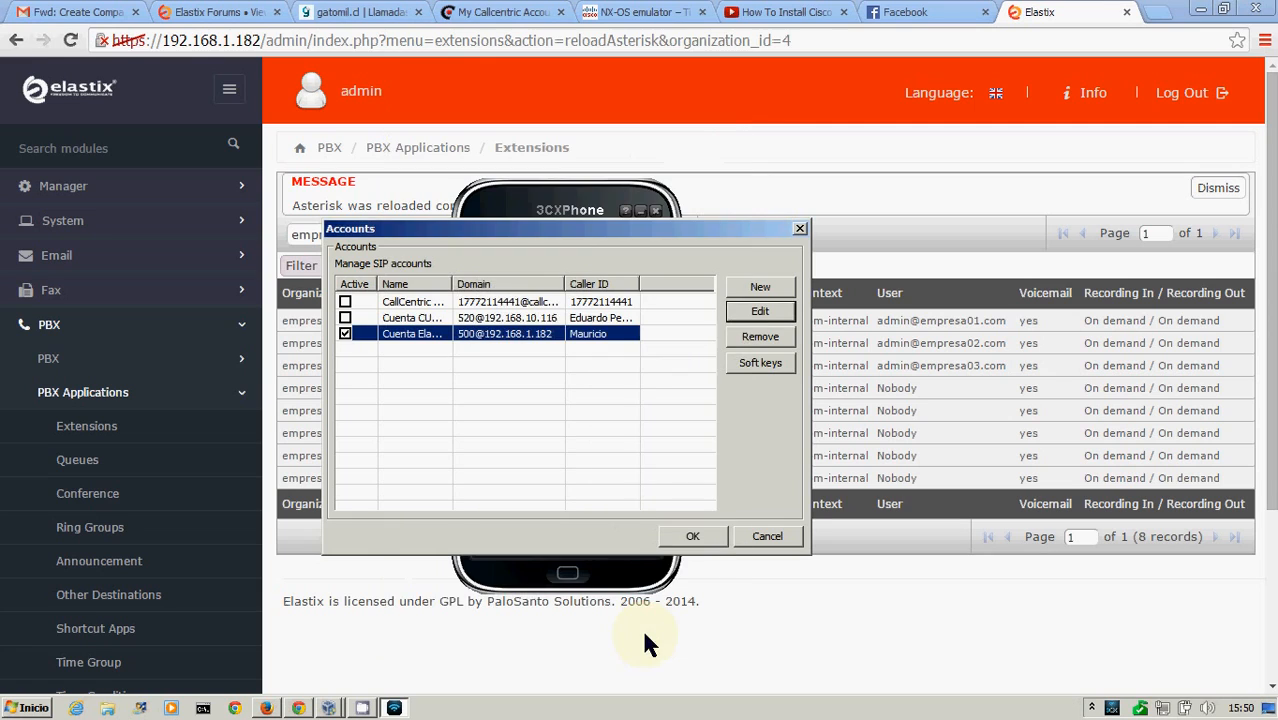
{"action": "left_click", "coordinate": [695, 537]}
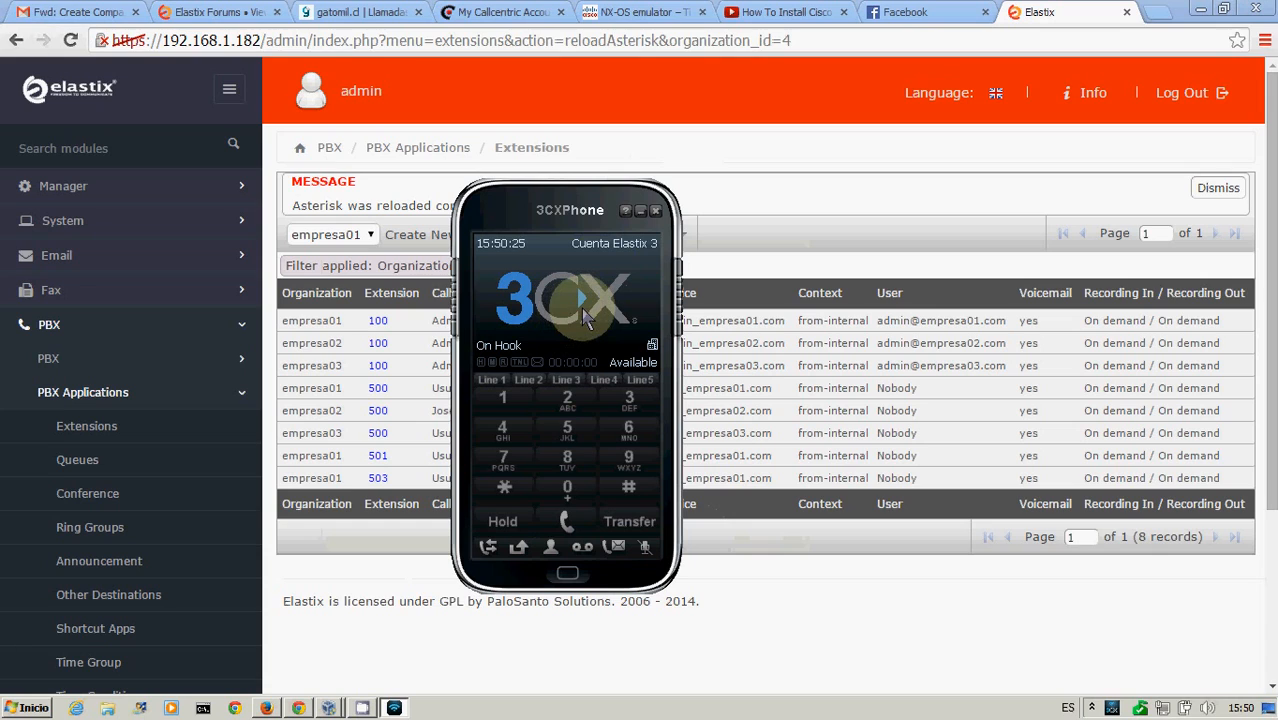
Test the new extension from the softphone by dialing *65 and then *97
{"action": "key", "text": "XF86AudioRaiseVolume"}
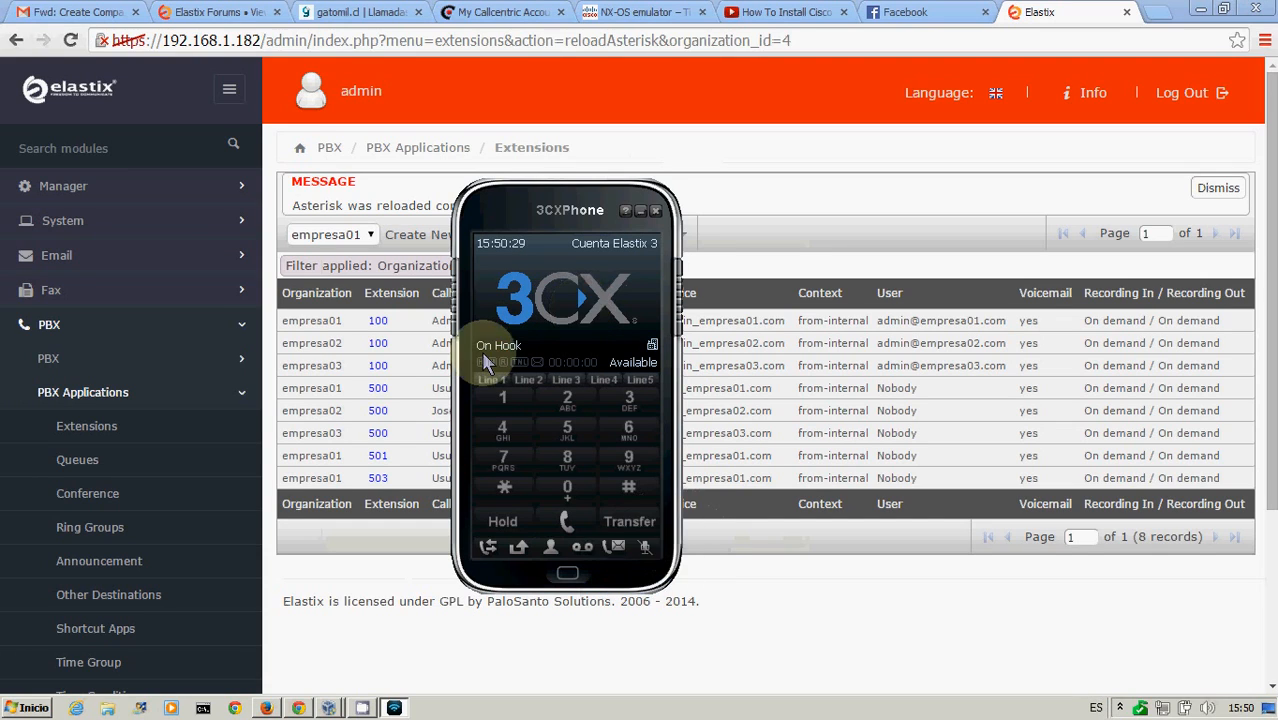
{"action": "left_click", "coordinate": [505, 487]}
{"action": "type", "text": "65"}
{"action": "key", "text": "Return"}
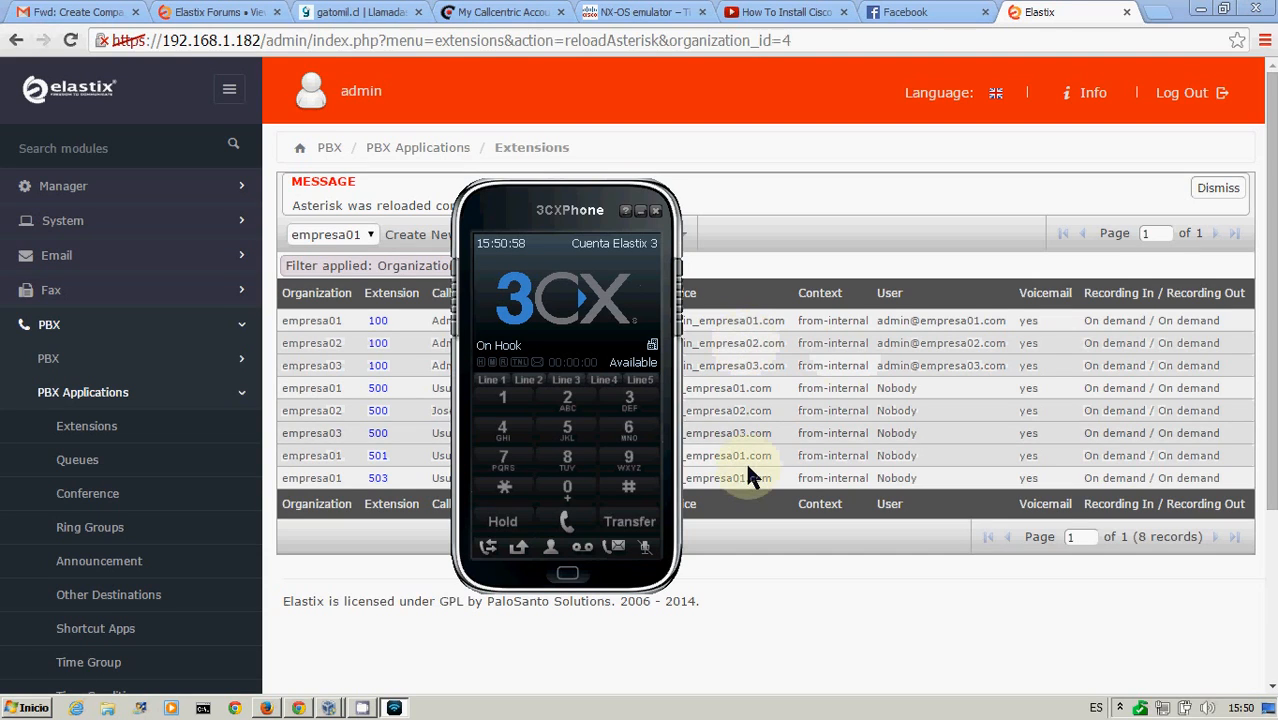
{"action": "left_click", "coordinate": [505, 489]}
{"action": "type", "text": "97"}
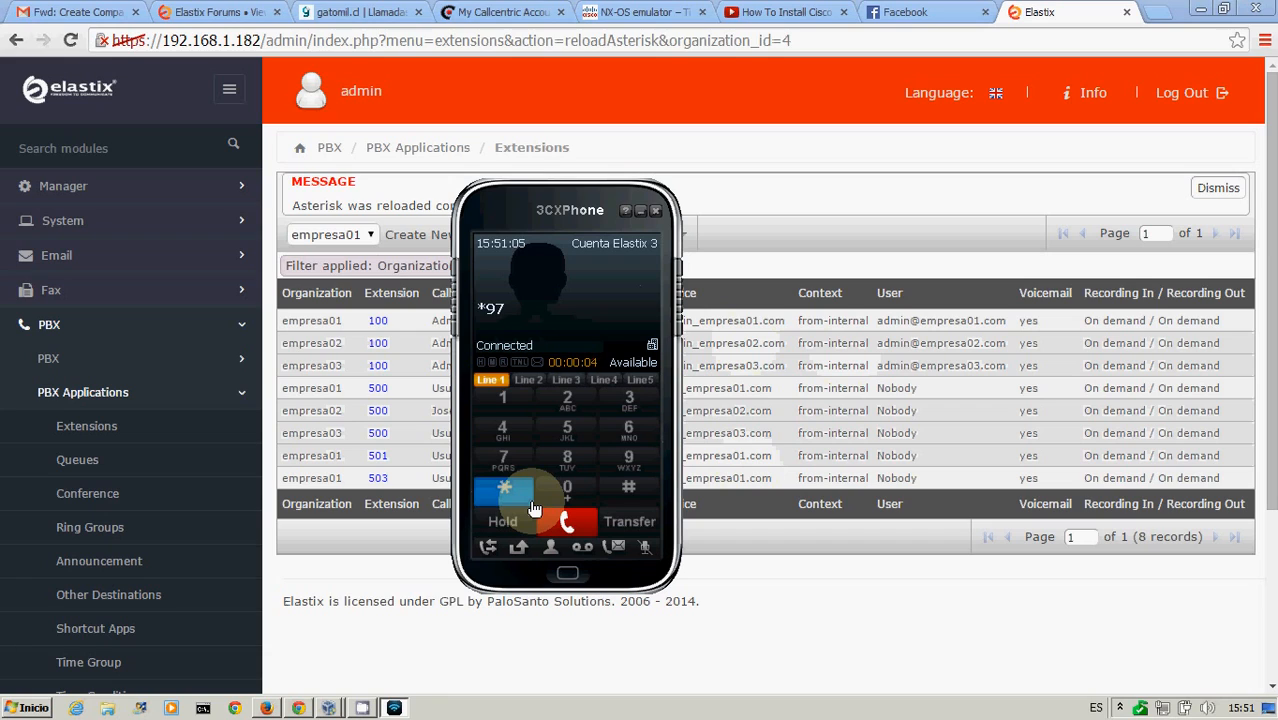
{"action": "type", "text": "2"}
Choose option 2 in the voicemail menu, hang up the call and close the softphone
{"action": "left_click", "coordinate": [567, 521]}
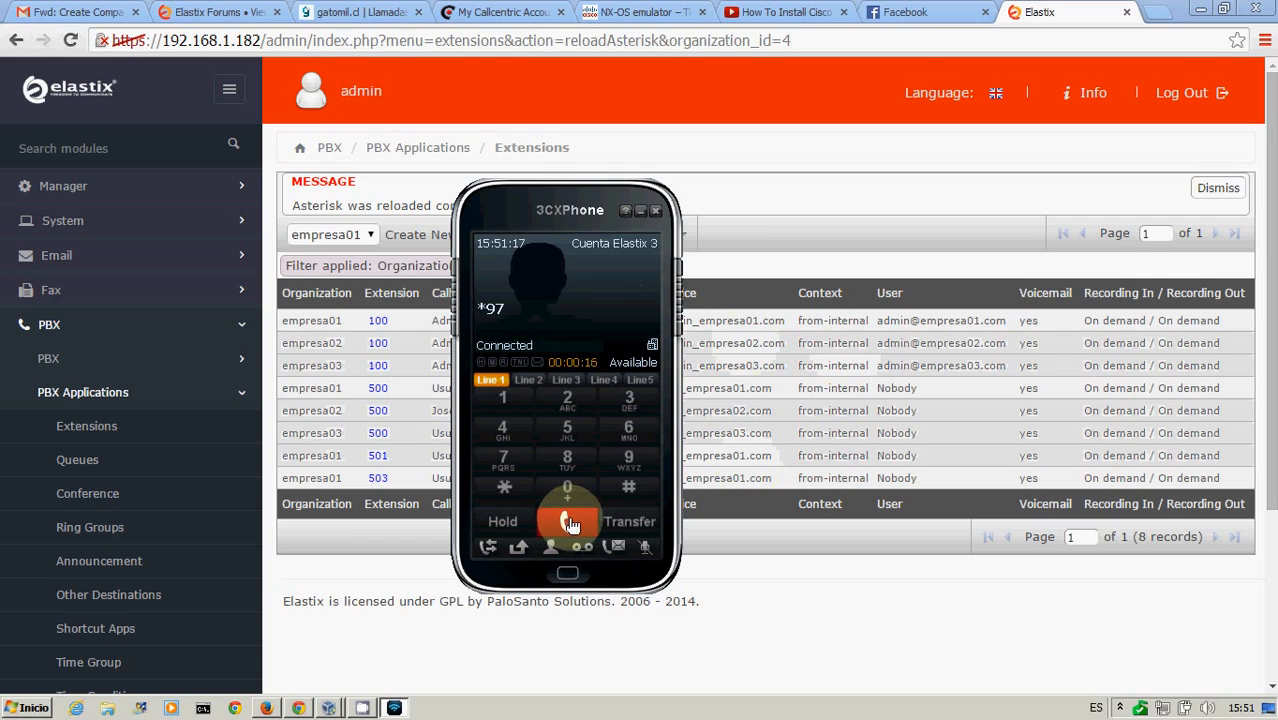
{"action": "left_click", "coordinate": [570, 522]}
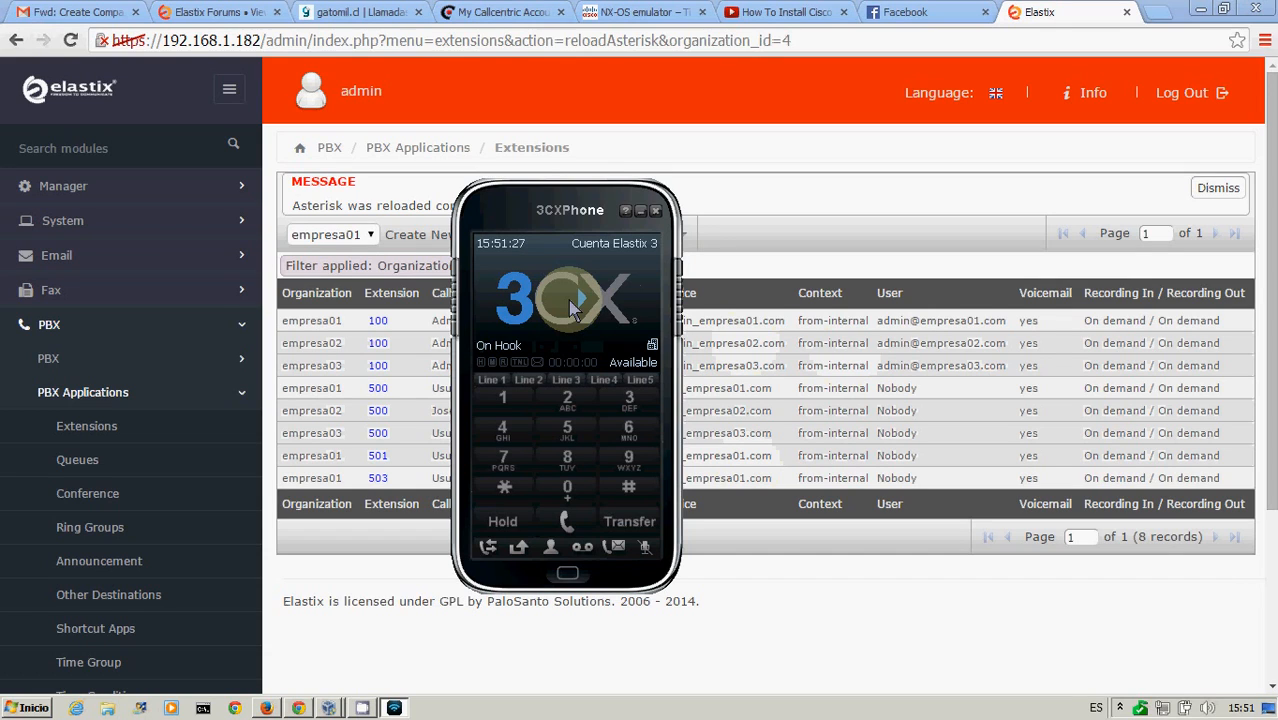
{"action": "left_click", "coordinate": [727, 194]}
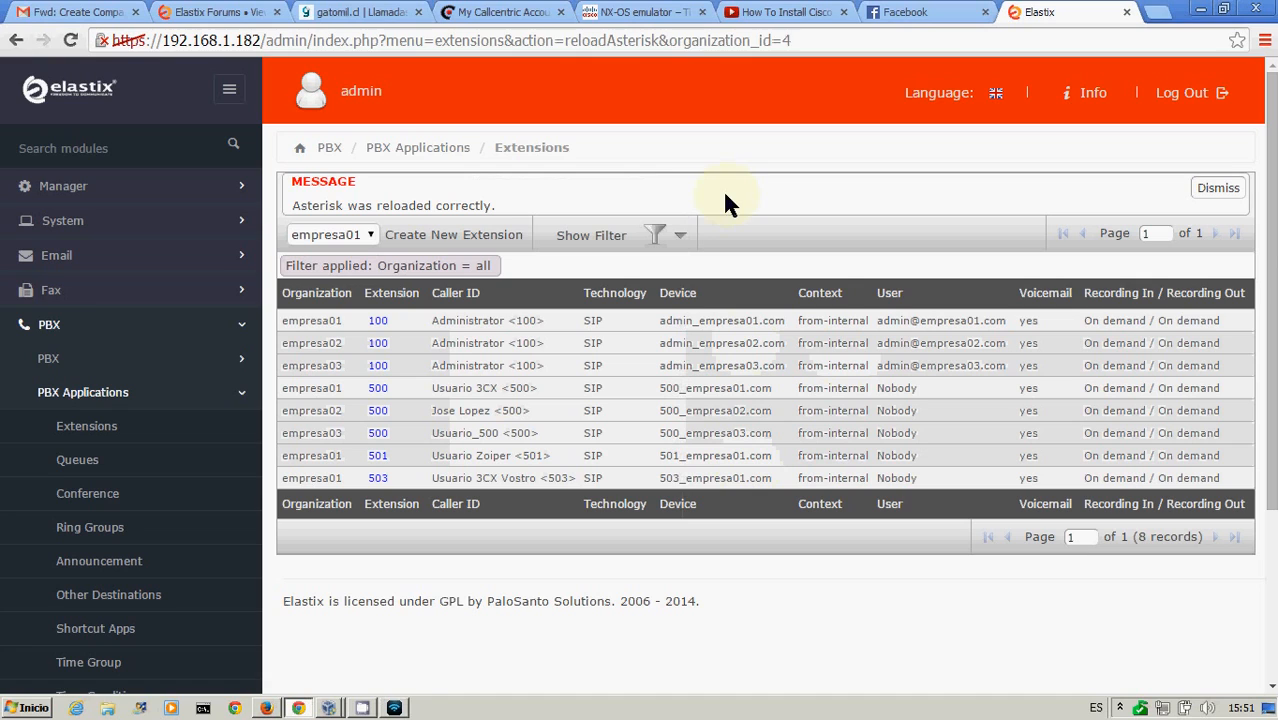
Open the SIP trunks list and review the organization choices in the new trunk form without saving
{"action": "left_click", "coordinate": [55, 330]}
{"action": "left_click", "coordinate": [55, 326]}
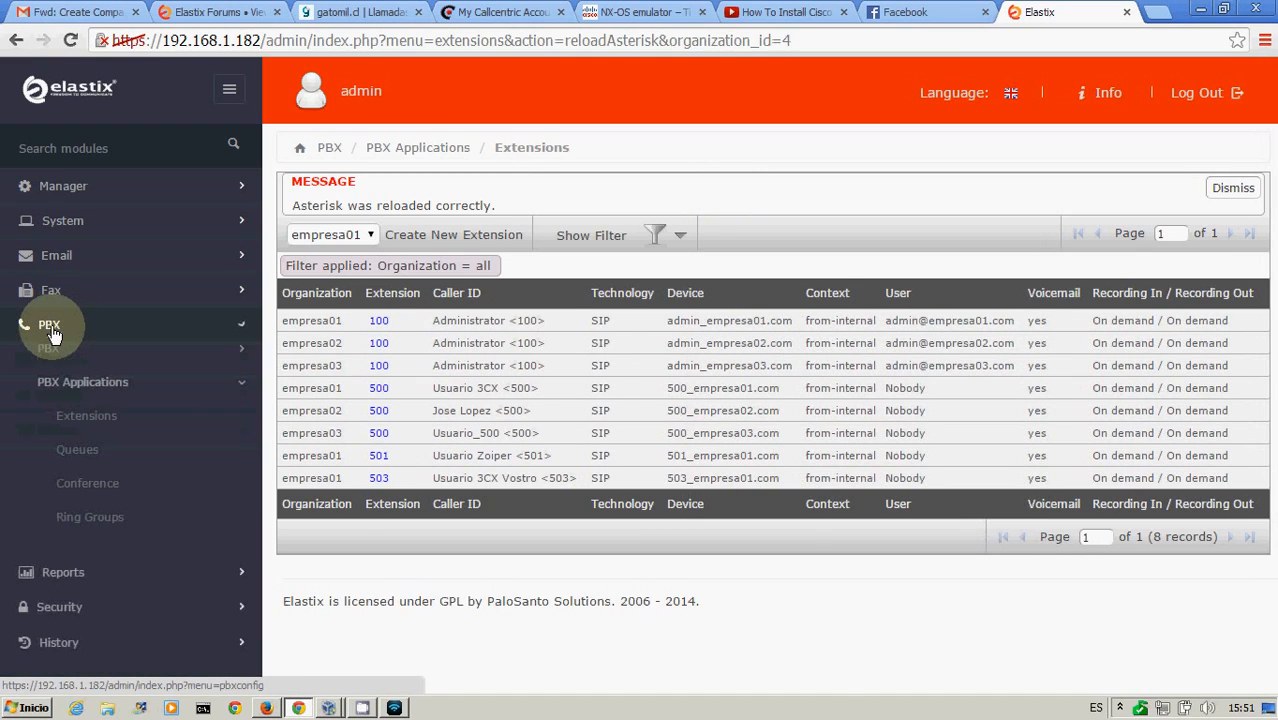
{"action": "left_click", "coordinate": [57, 366]}
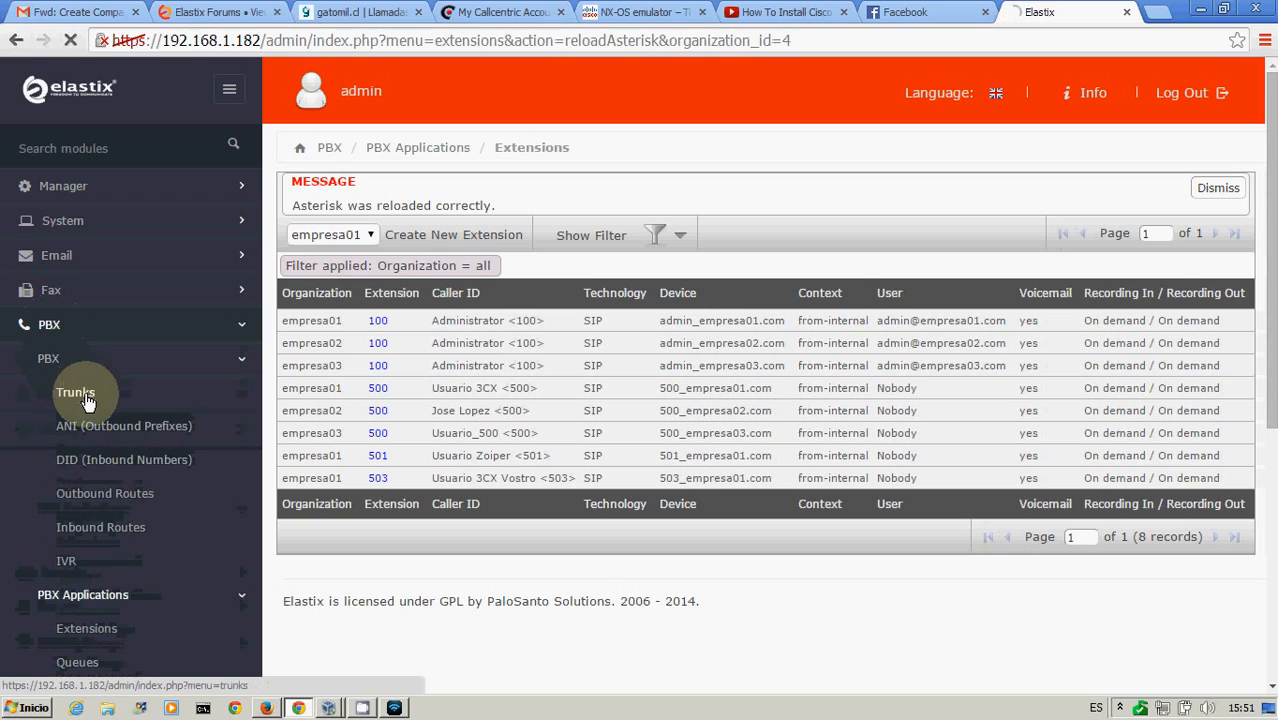
{"action": "left_click", "coordinate": [84, 394]}
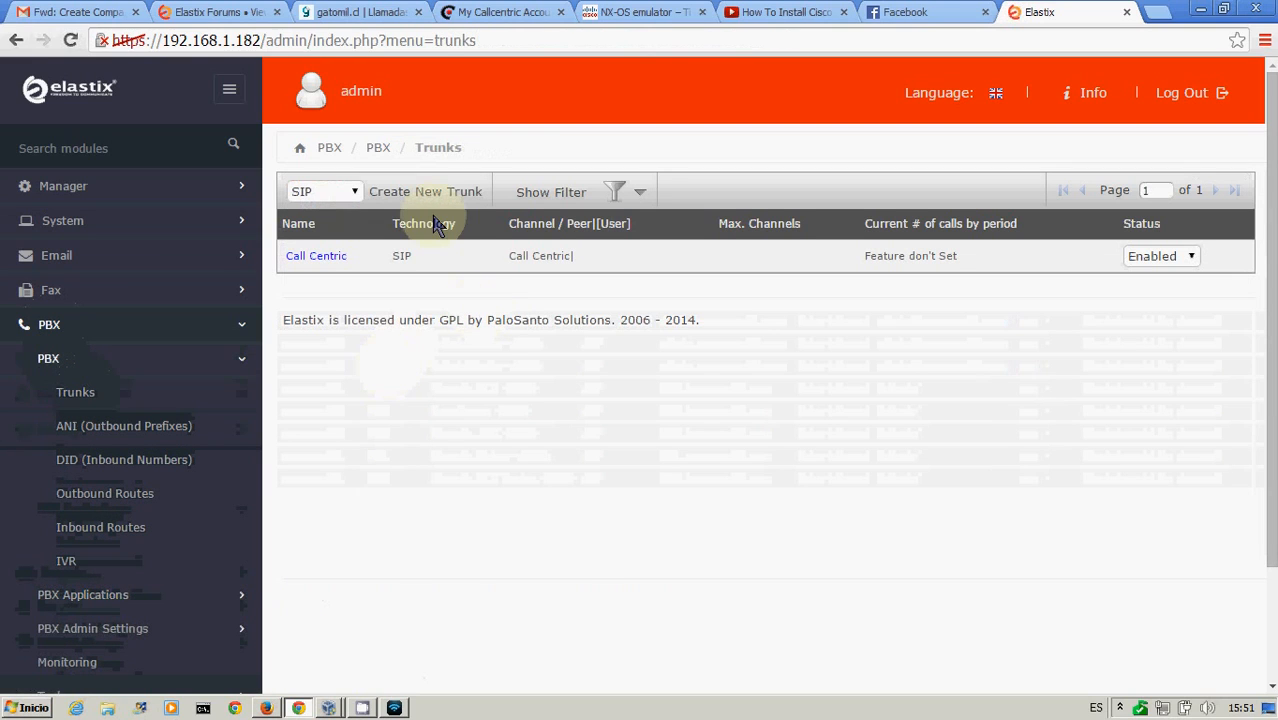
{"action": "left_click", "coordinate": [433, 195]}
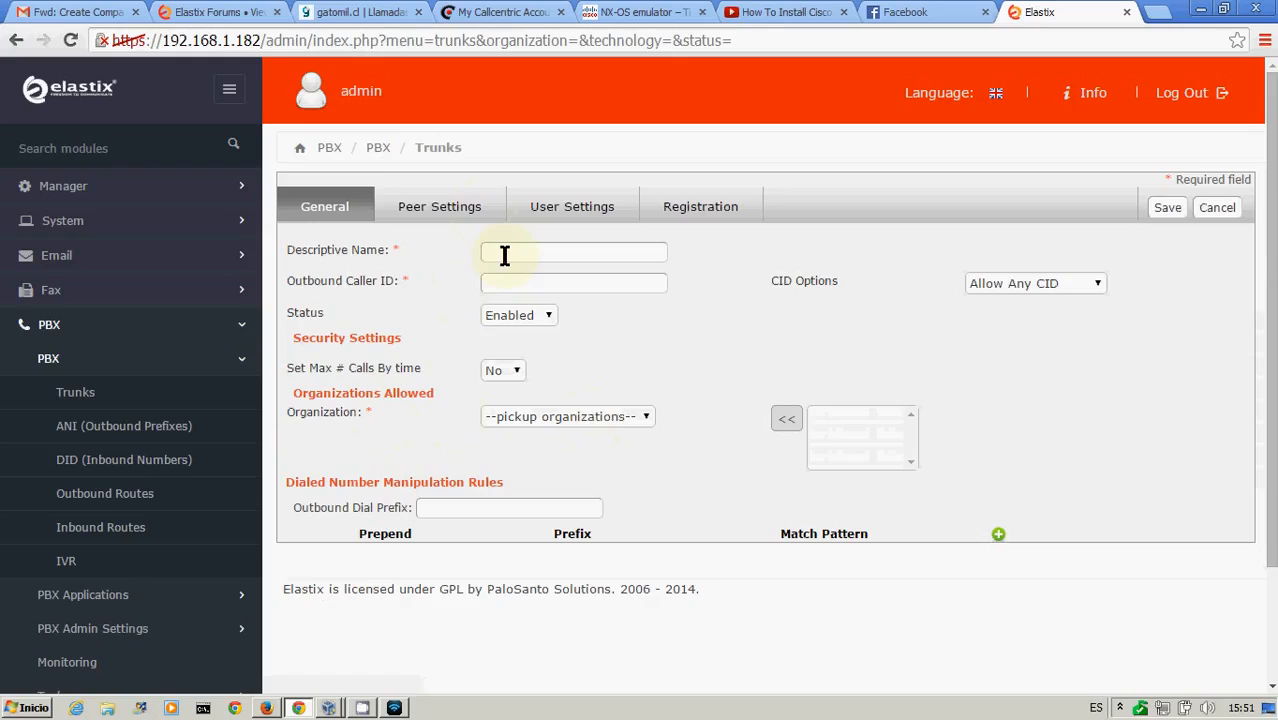
{"action": "left_click", "coordinate": [635, 414]}
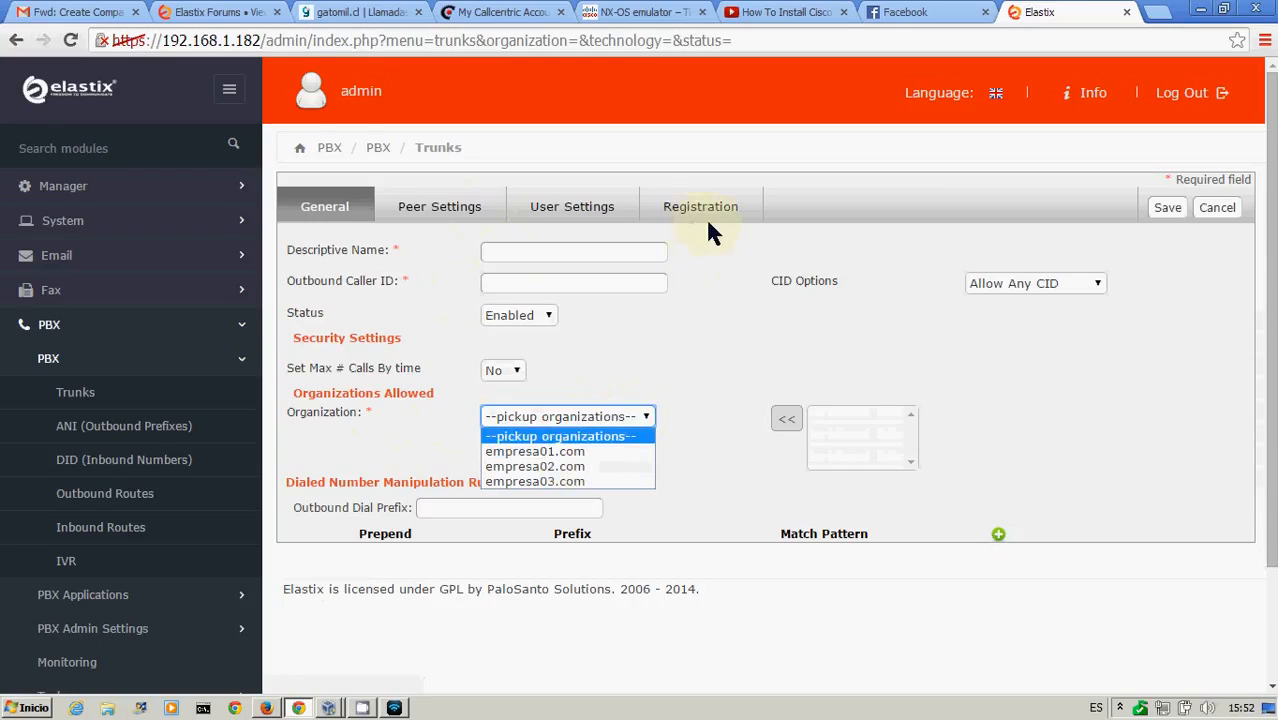
{"action": "left_click", "coordinate": [698, 399]}
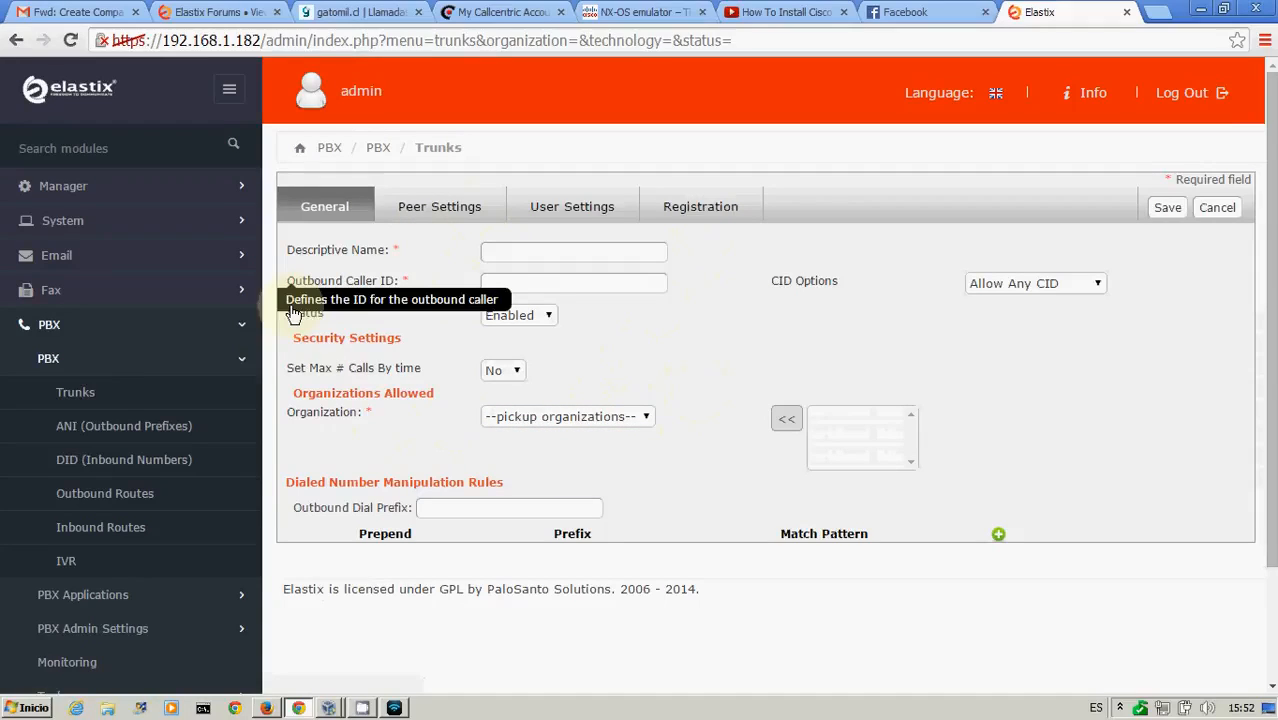
{"action": "left_click", "coordinate": [77, 393]}
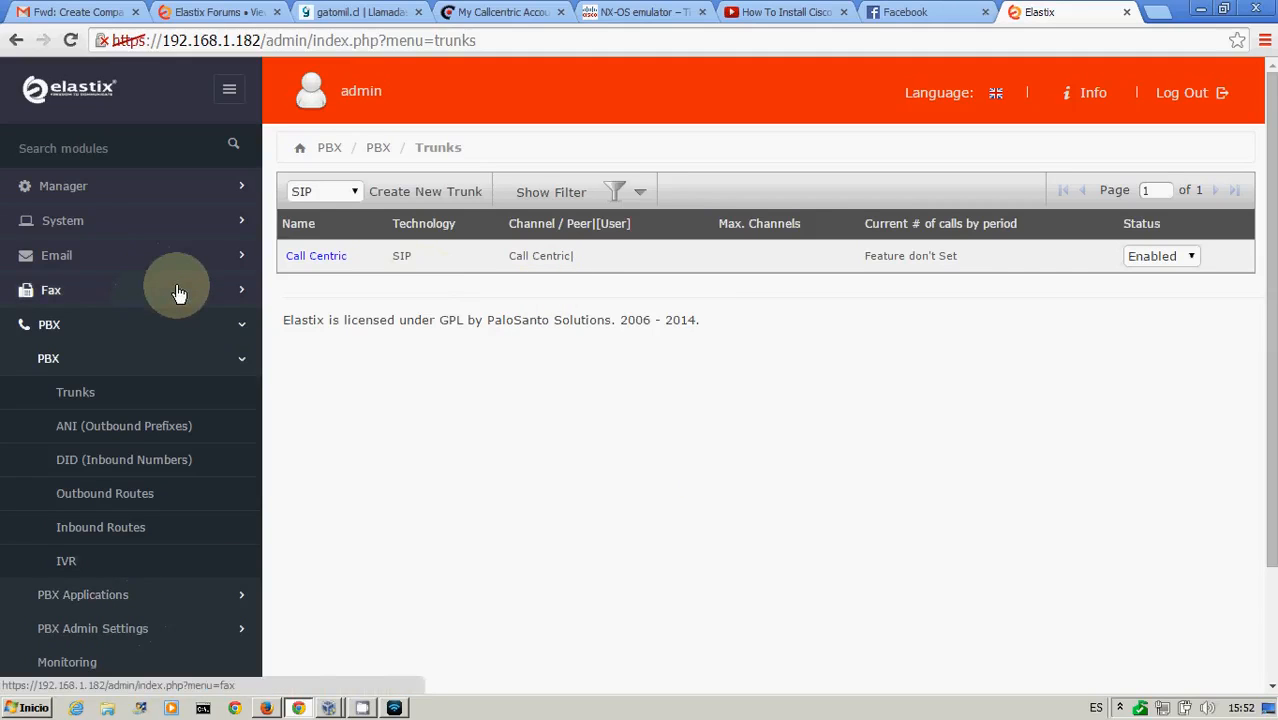
Open the Features Codes page and view the feature codes for organizations empresa02 and empresa03
{"action": "left_click_drag", "start_coordinate": [1273, 308], "coordinate": [1274, 380]}
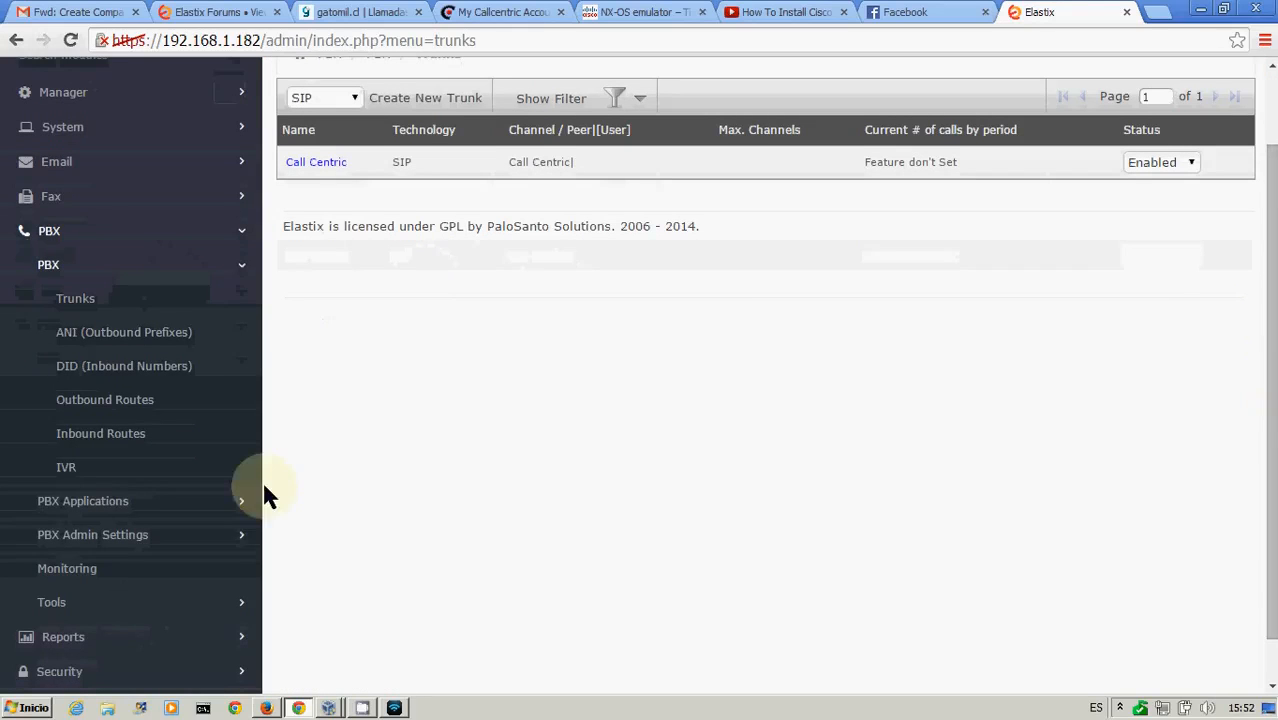
{"action": "left_click", "coordinate": [51, 602]}
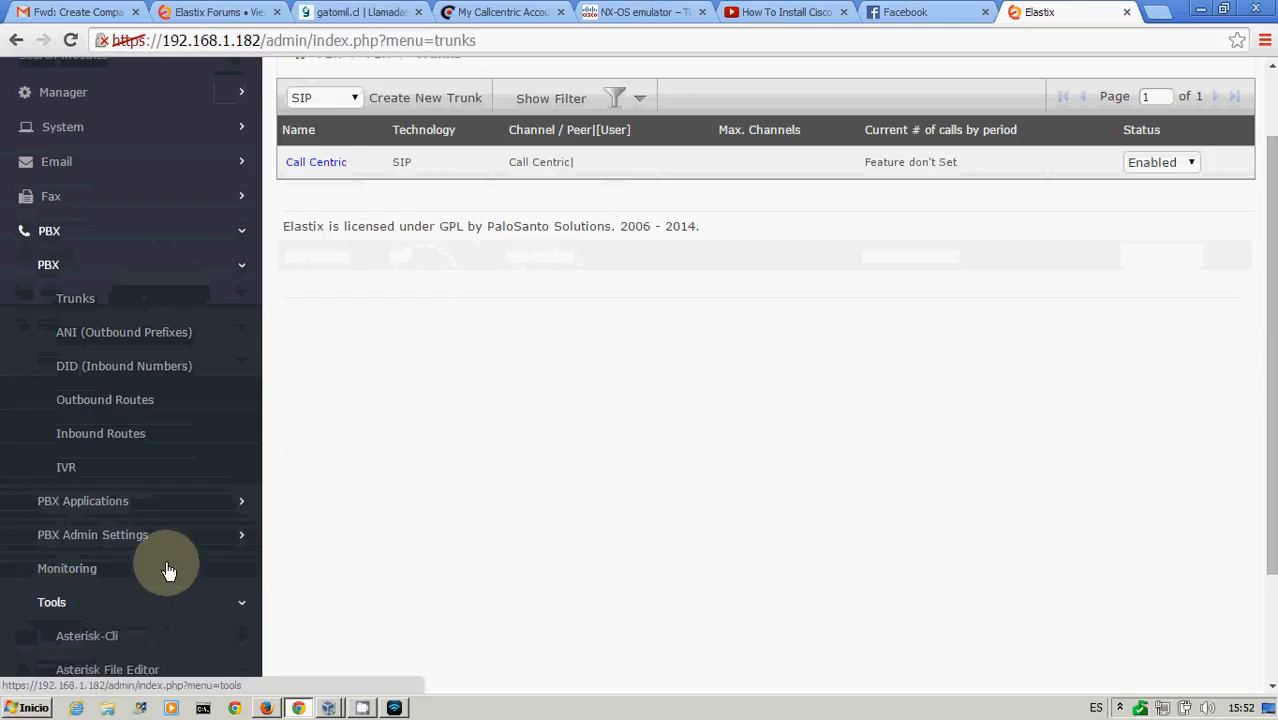
{"action": "left_click_drag", "start_coordinate": [1271, 365], "coordinate": [1271, 461]}
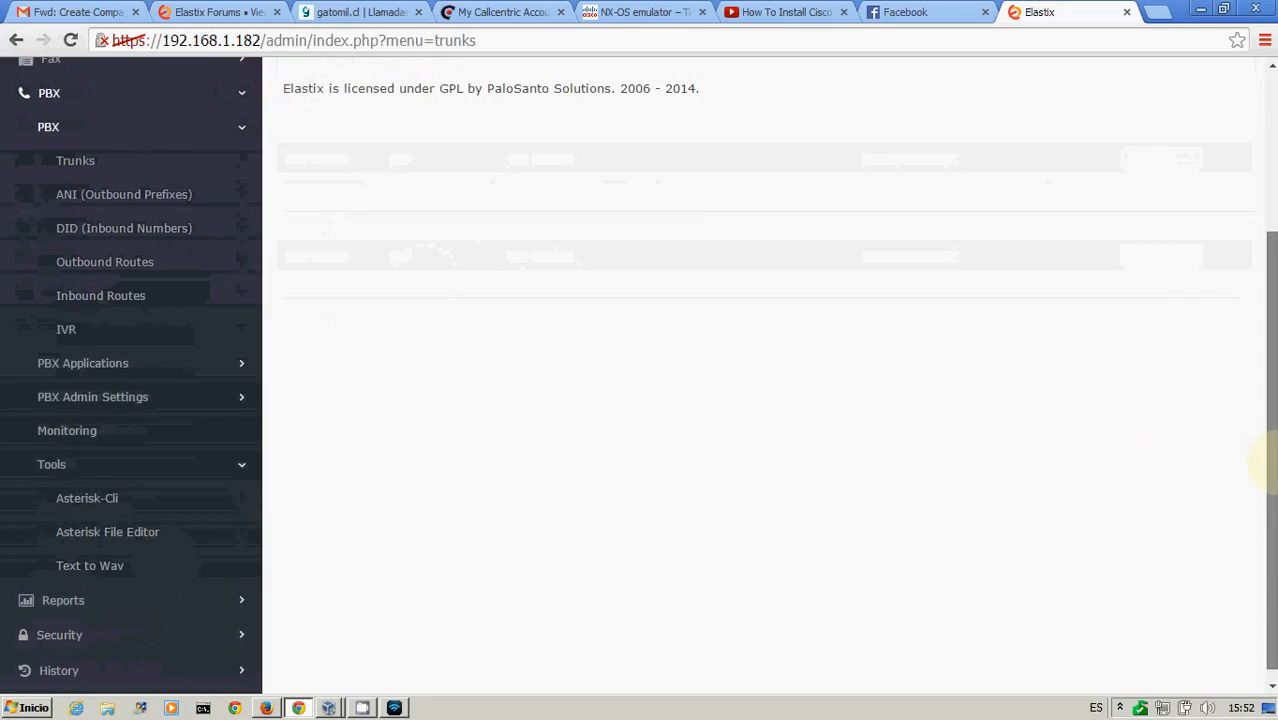
{"action": "left_click", "coordinate": [84, 410]}
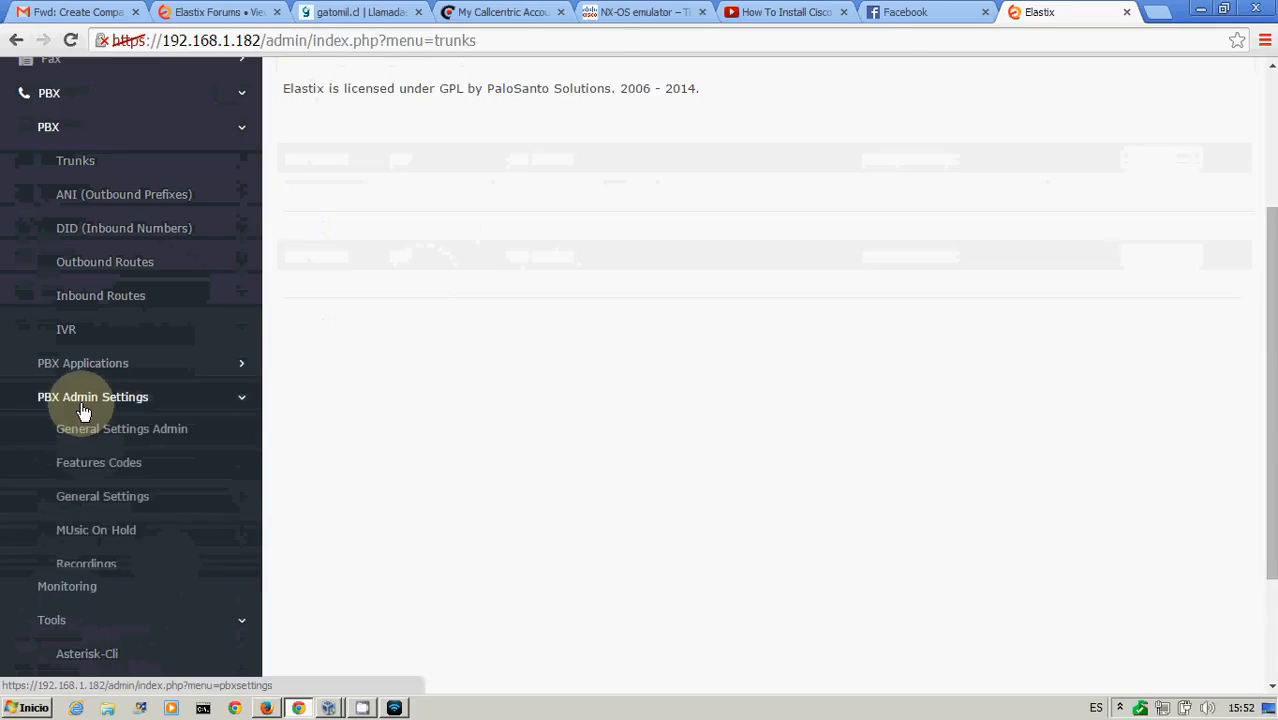
{"action": "left_click", "coordinate": [89, 472]}
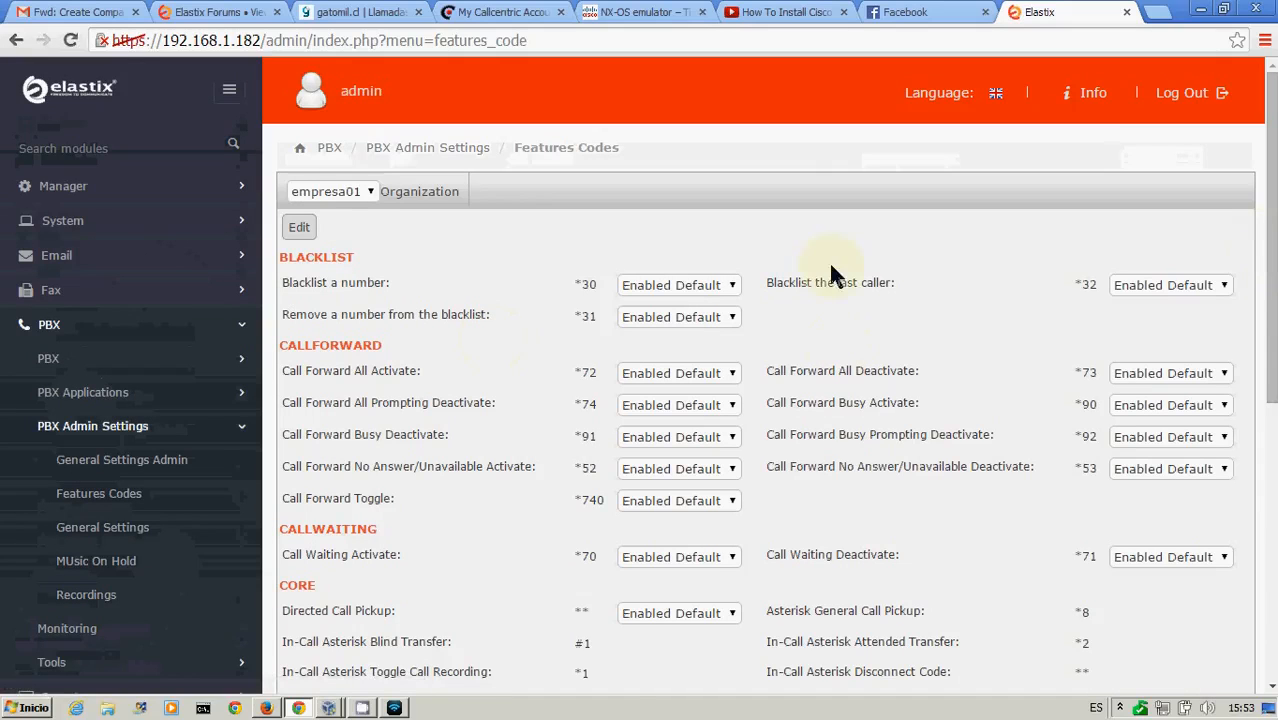
{"action": "left_click", "coordinate": [365, 189]}
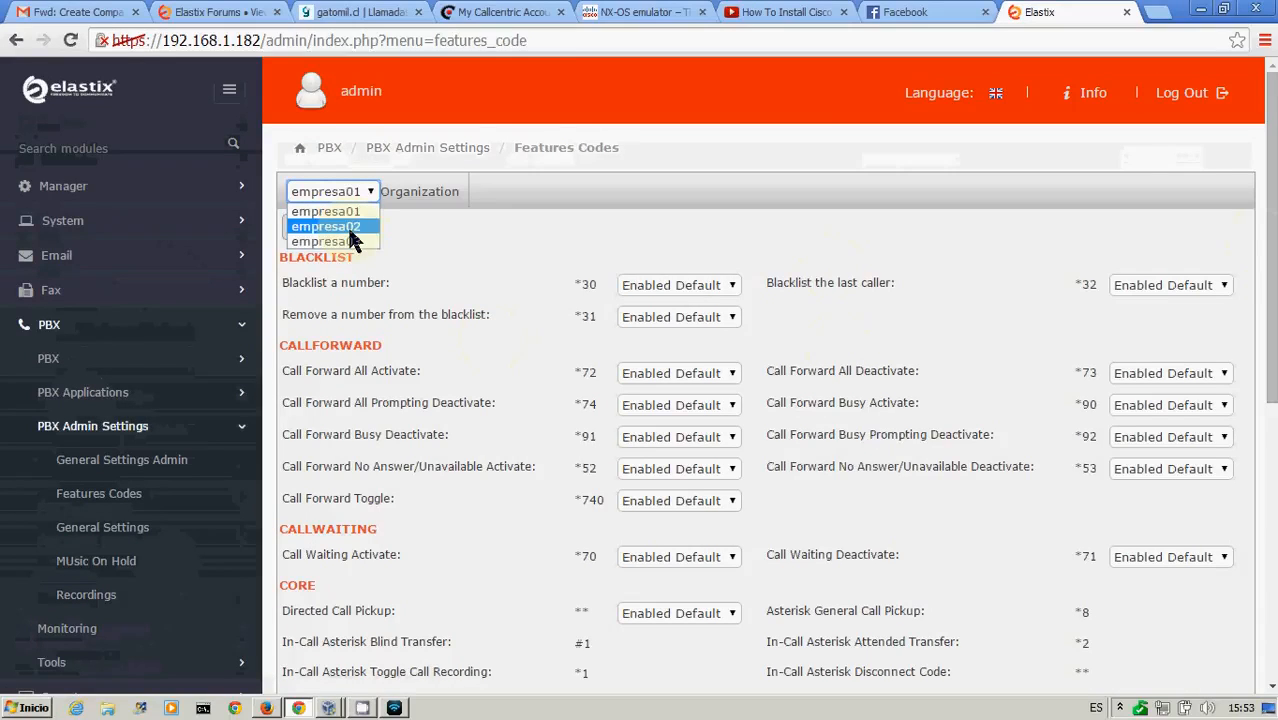
{"action": "left_click", "coordinate": [350, 229]}
{"action": "left_click", "coordinate": [365, 195]}
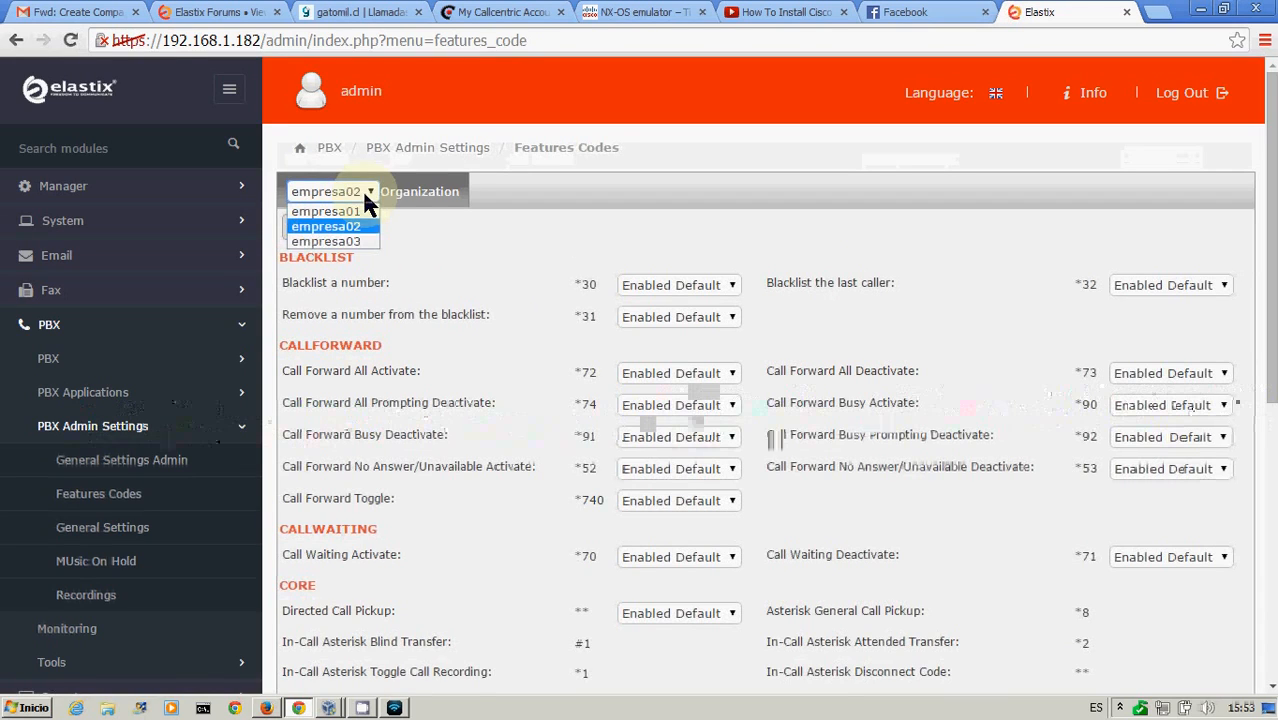
{"action": "left_click", "coordinate": [355, 240]}
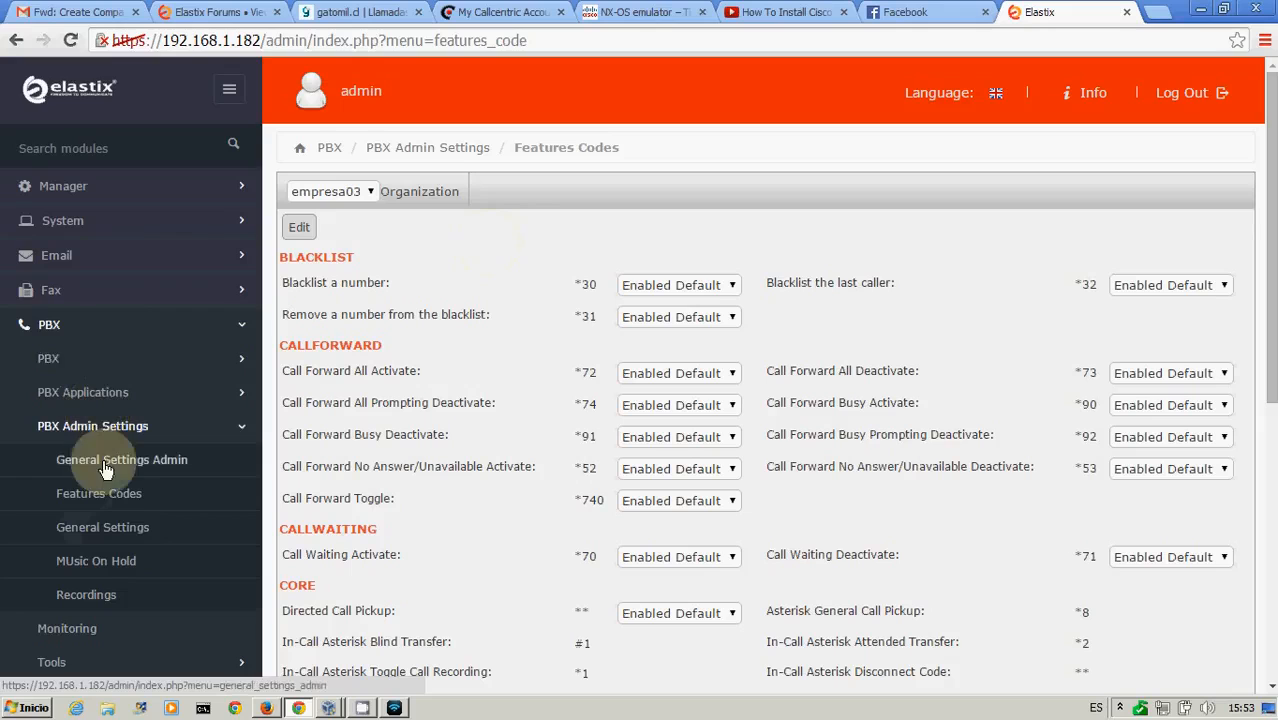
Open the IVR list and view the settings of IVR1
{"action": "left_click", "coordinate": [105, 362]}
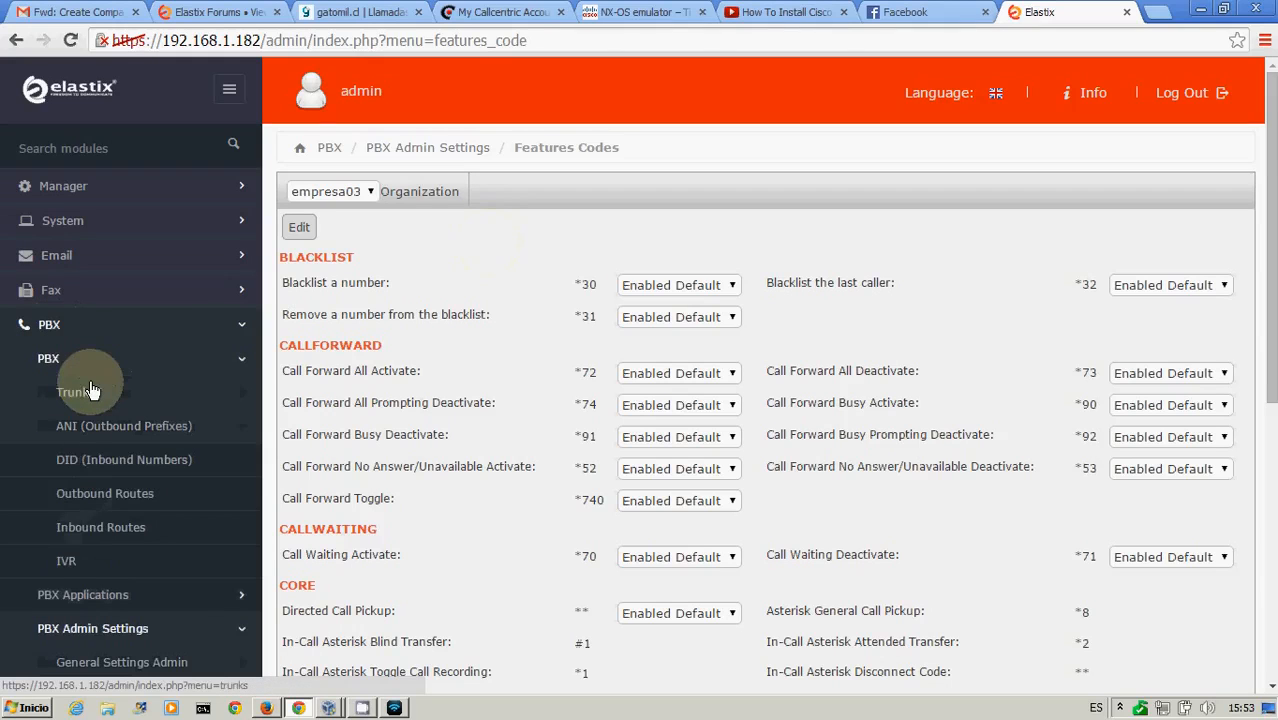
{"action": "left_click", "coordinate": [68, 565]}
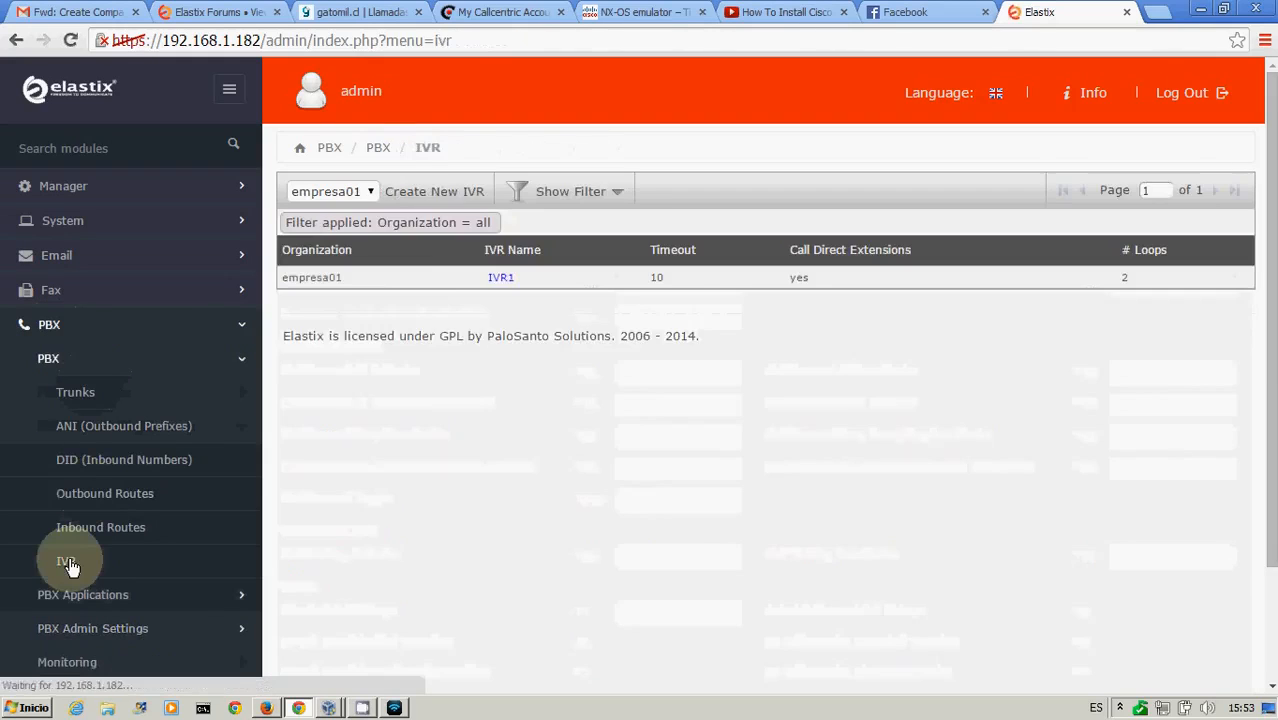
{"action": "left_click", "coordinate": [503, 279]}
{"action": "left_click", "coordinate": [1116, 193]}
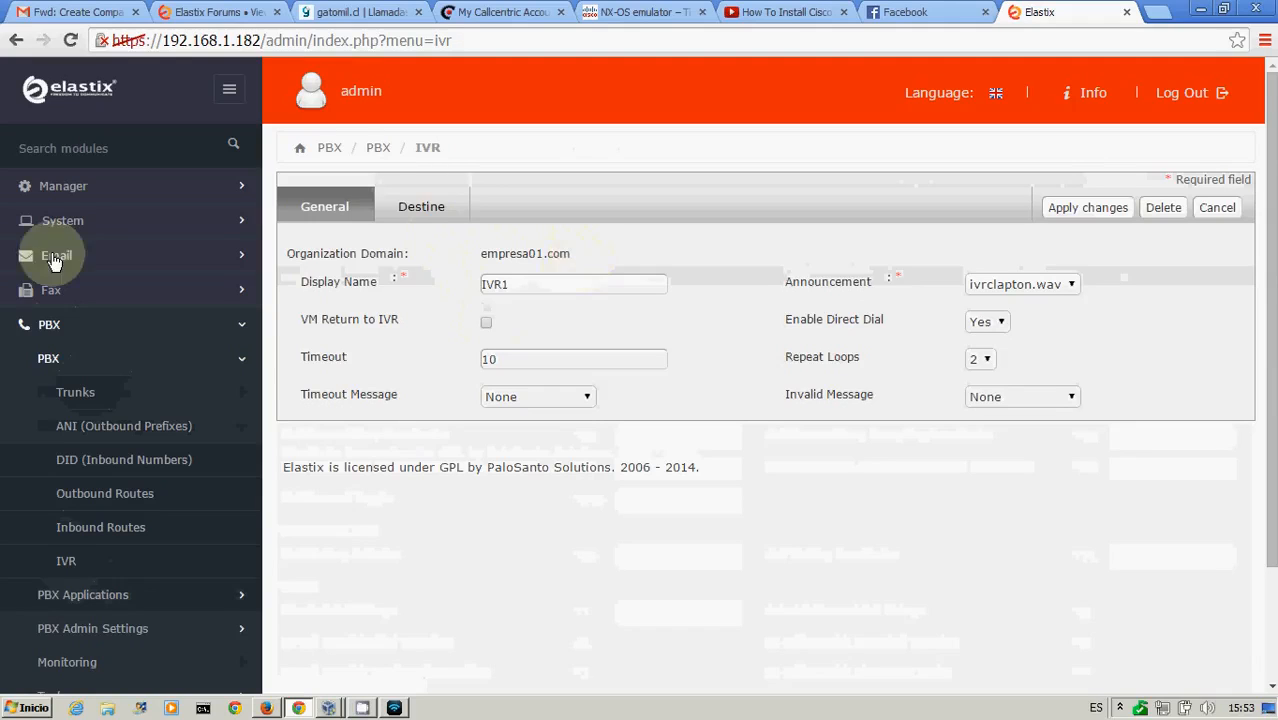
Open the organization list and then the Organization Resource permissions page for empresa01
{"action": "left_click", "coordinate": [70, 200]}
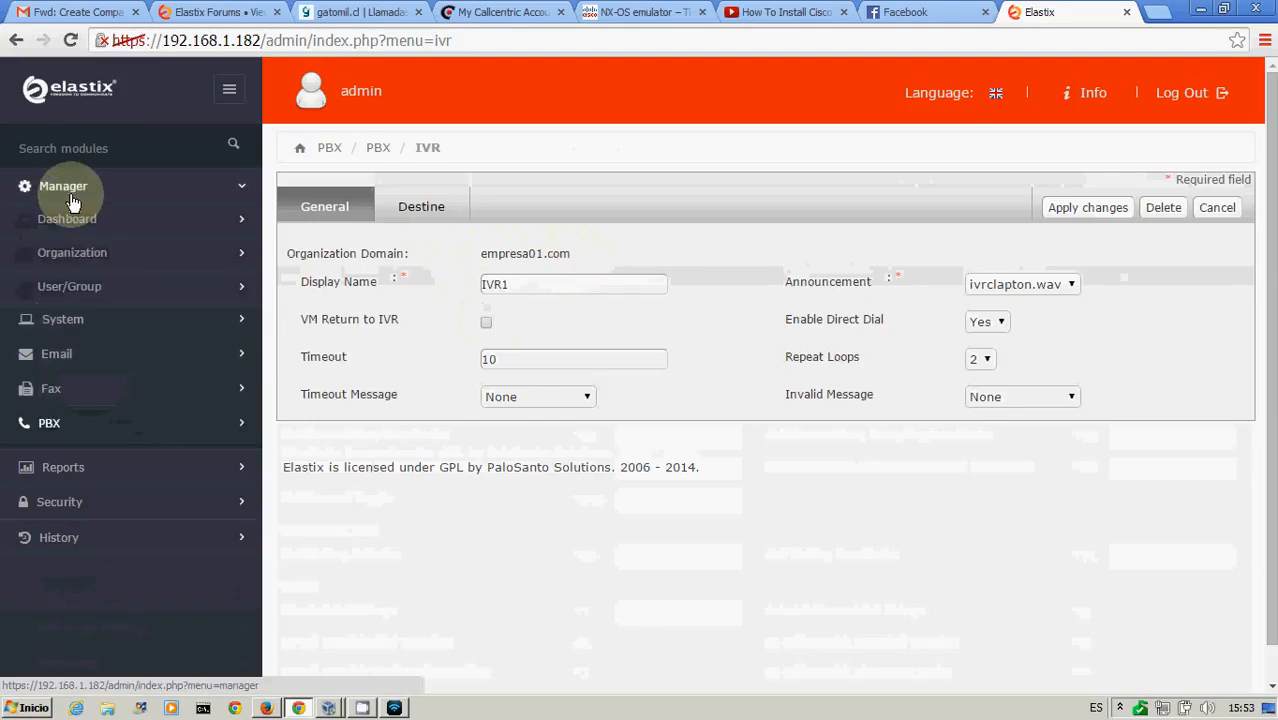
{"action": "left_click", "coordinate": [76, 258]}
{"action": "left_click", "coordinate": [97, 300]}
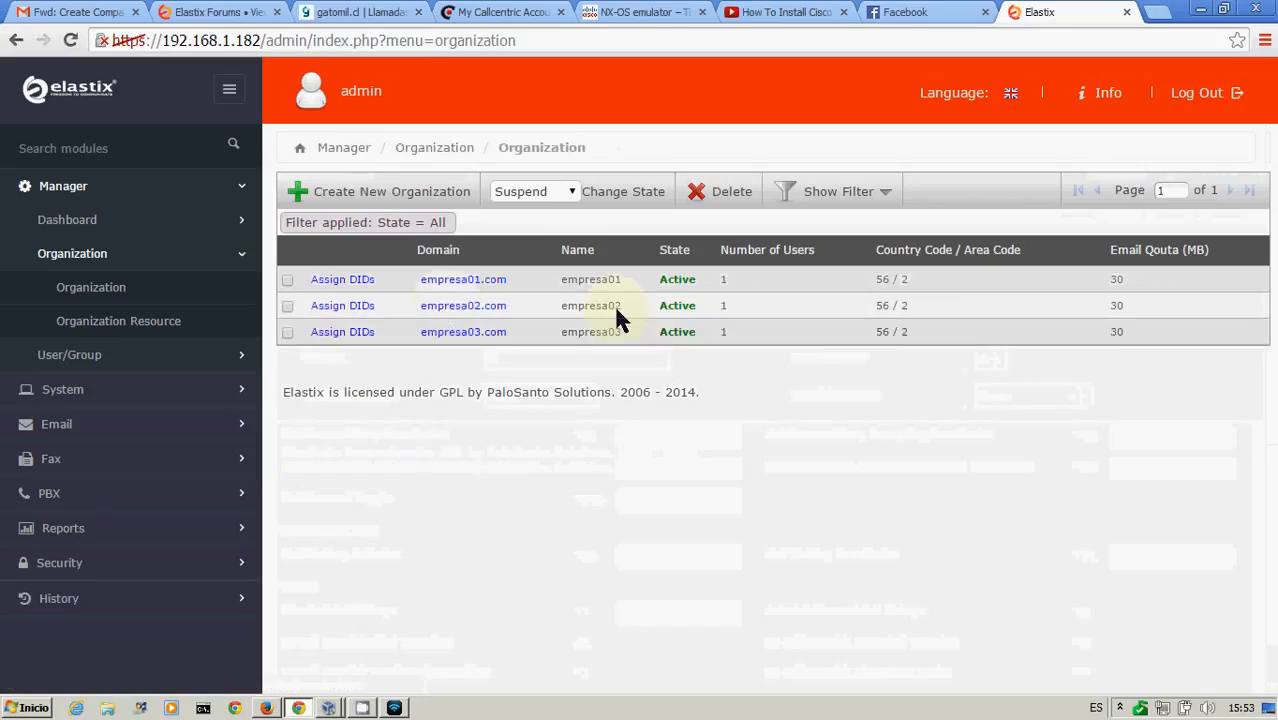
{"action": "left_click", "coordinate": [112, 328]}
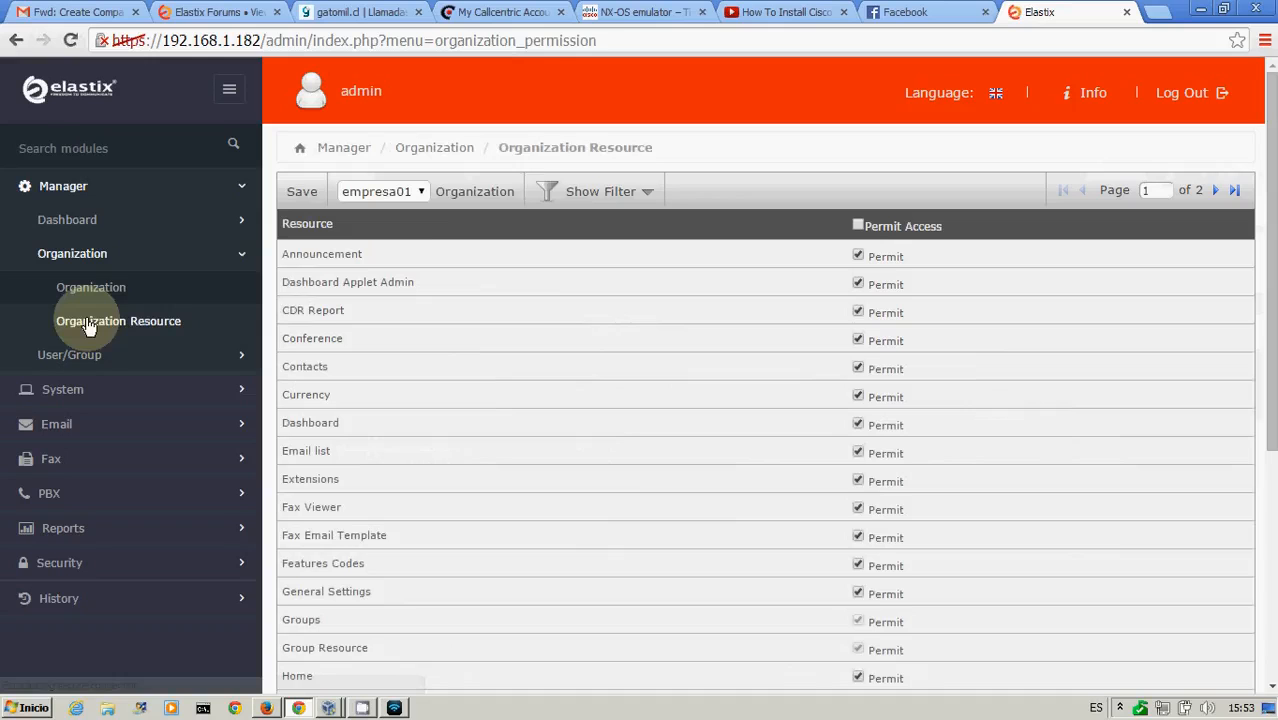
{"action": "left_click", "coordinate": [420, 196]}
{"action": "left_click", "coordinate": [809, 160]}
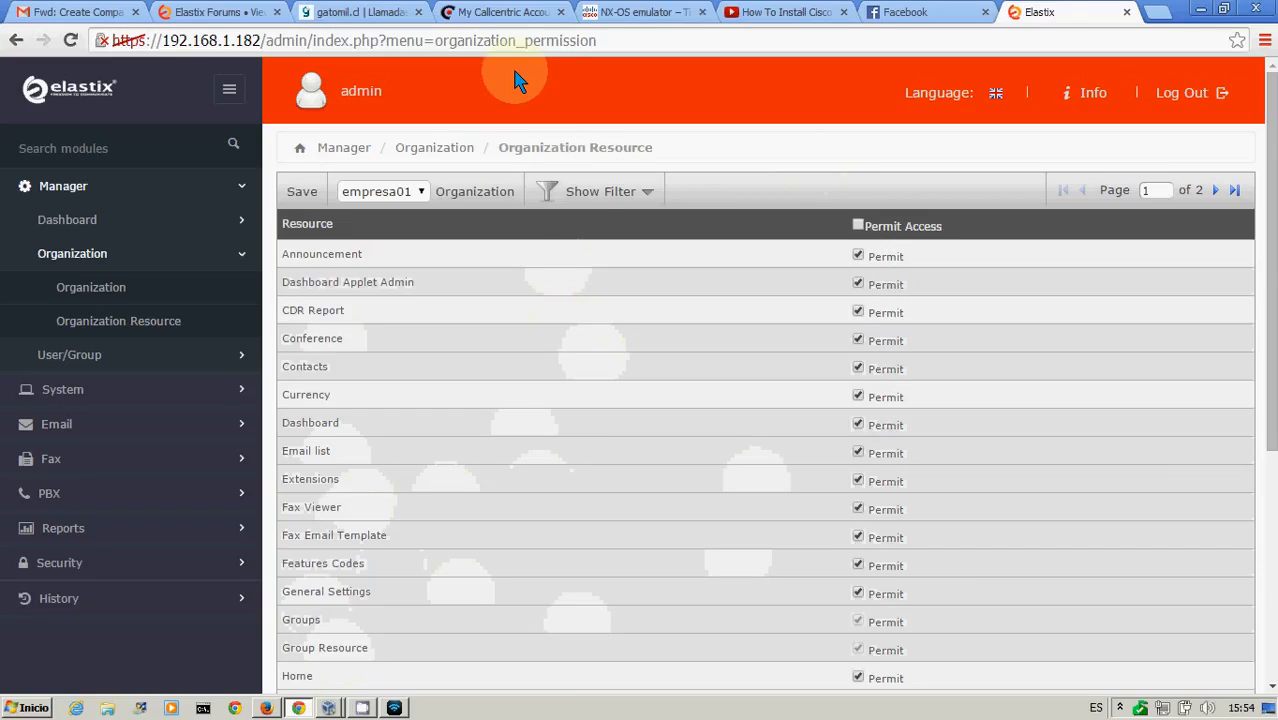
Return to the organization list and open the system Dashboard
{"action": "left_click", "coordinate": [90, 288]}
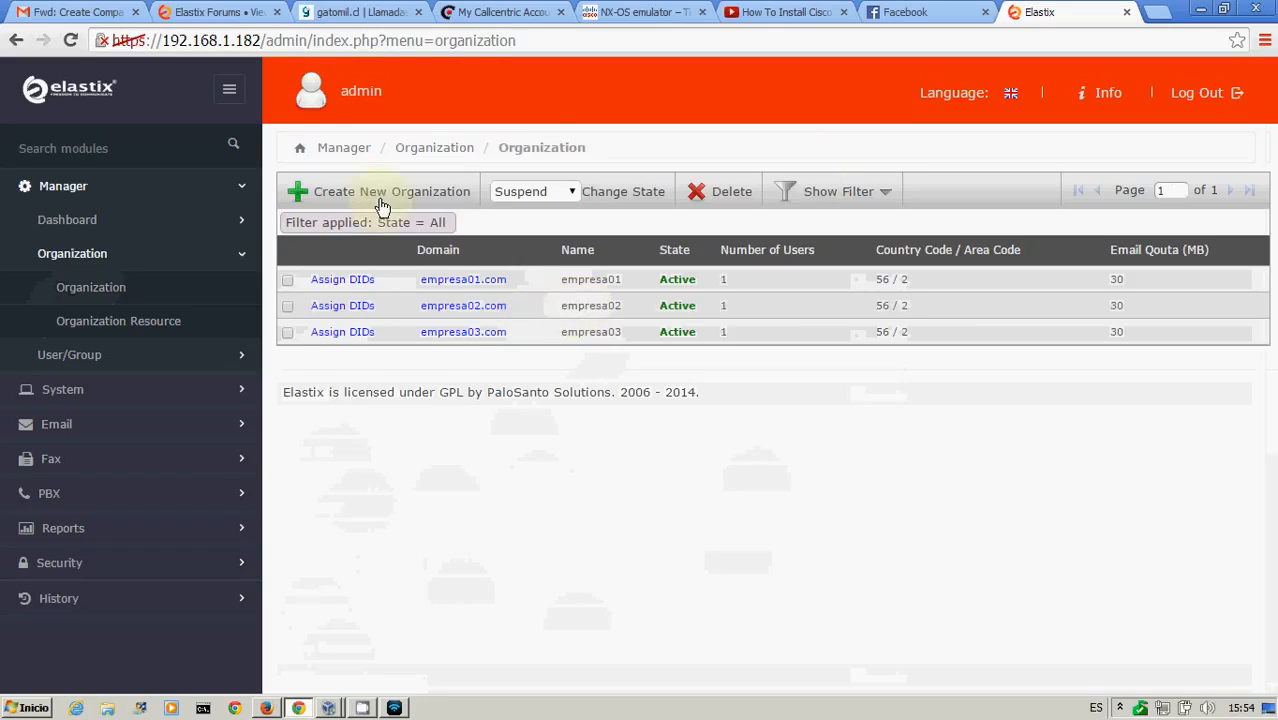
{"action": "left_click", "coordinate": [60, 190]}
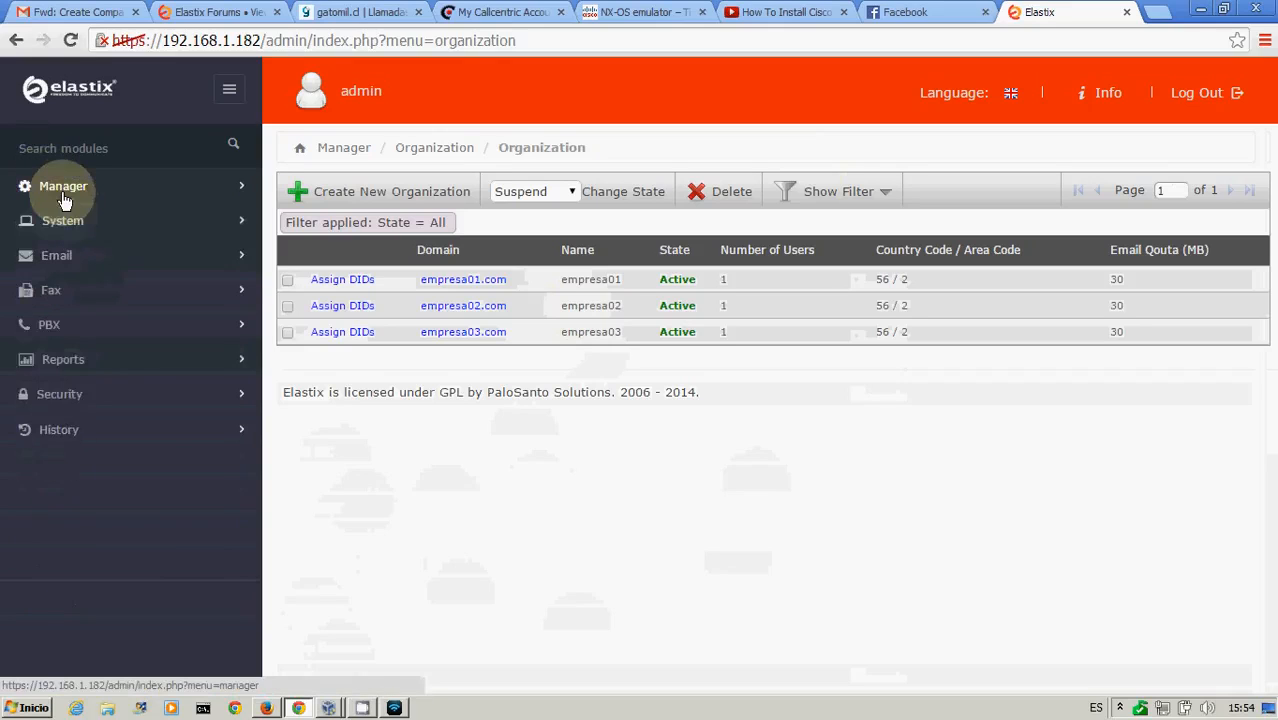
{"action": "left_click", "coordinate": [63, 198]}
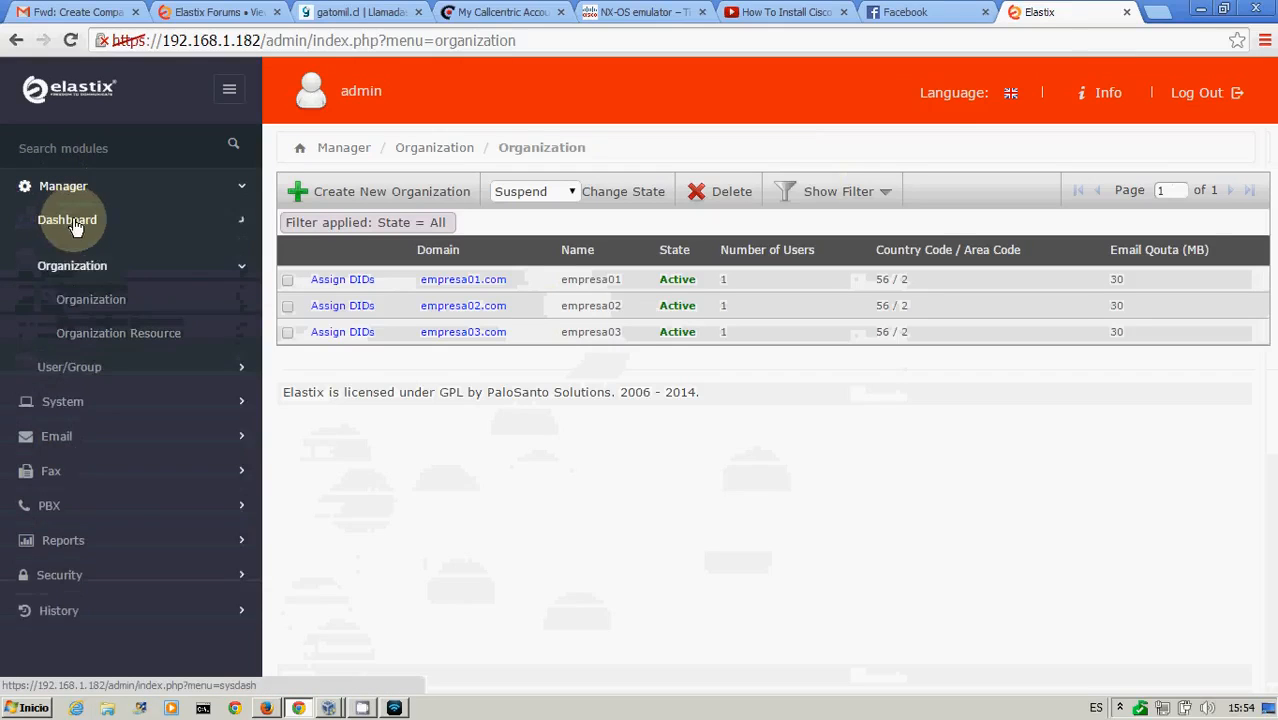
{"action": "left_click", "coordinate": [70, 220]}
{"action": "left_click", "coordinate": [88, 253]}
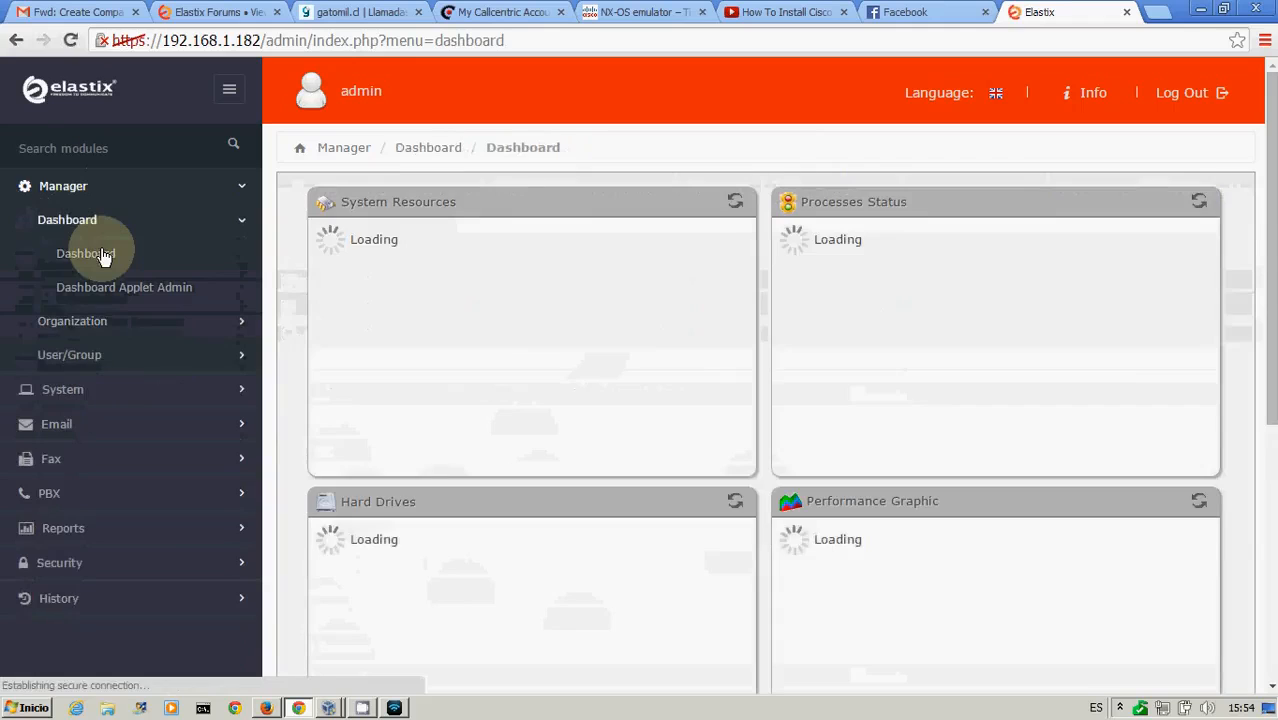